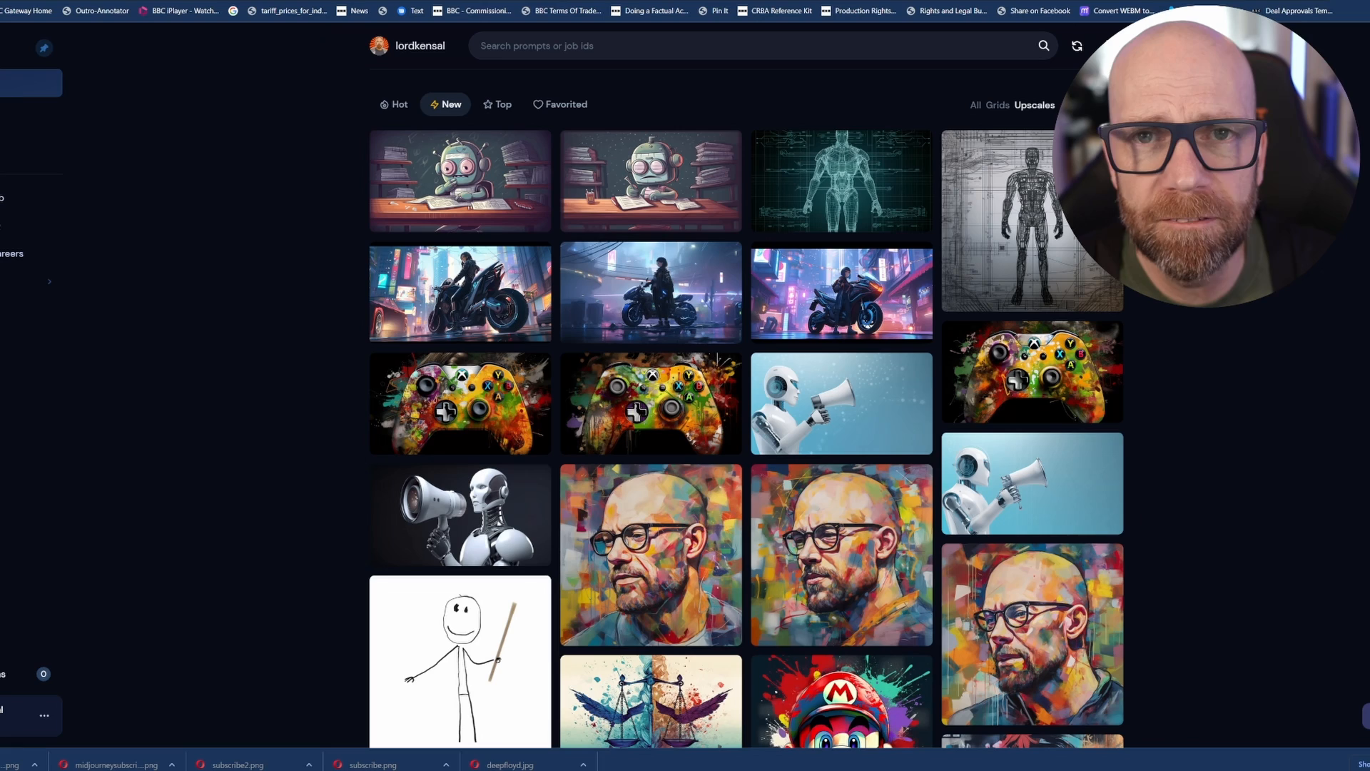
scroll(653, 406, down, 1)
scroll(653, 407, down, 2)
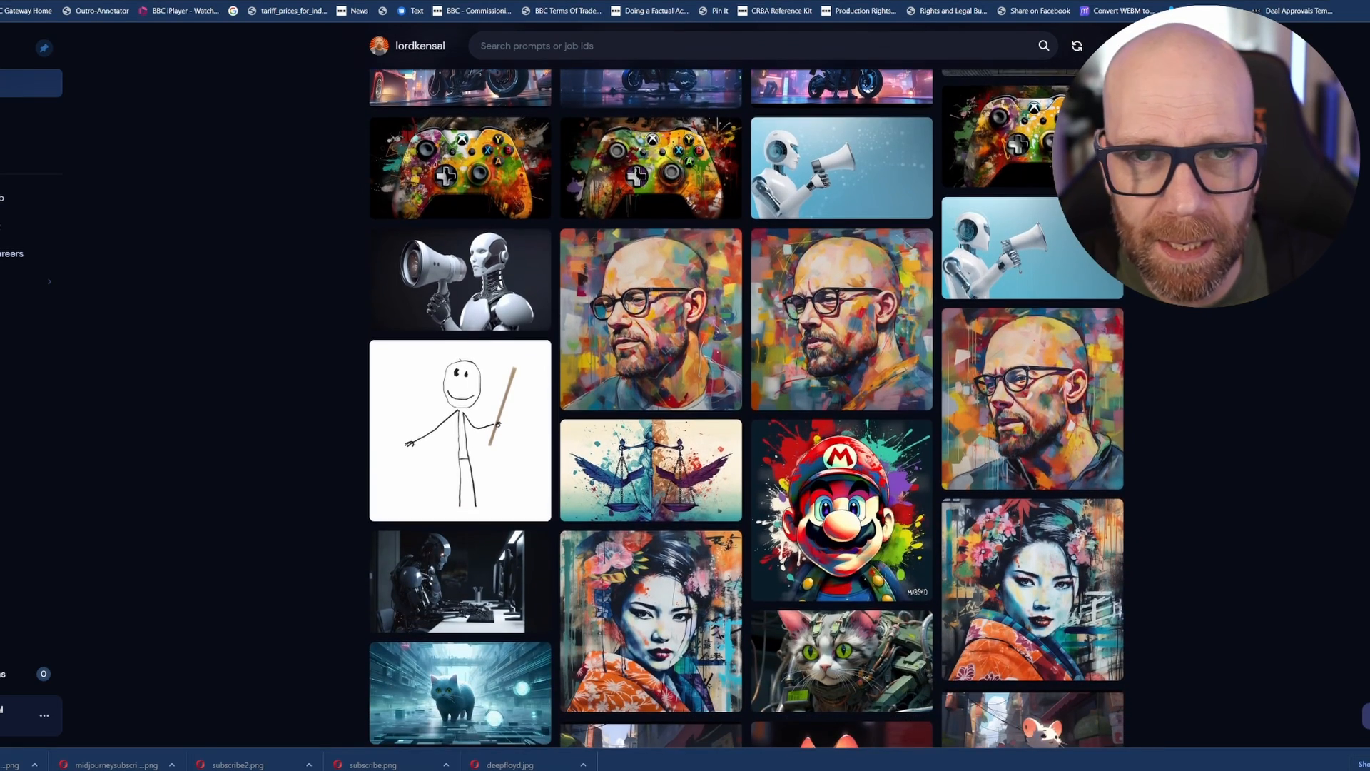
scroll(654, 407, down, 1)
scroll(653, 406, down, 1)
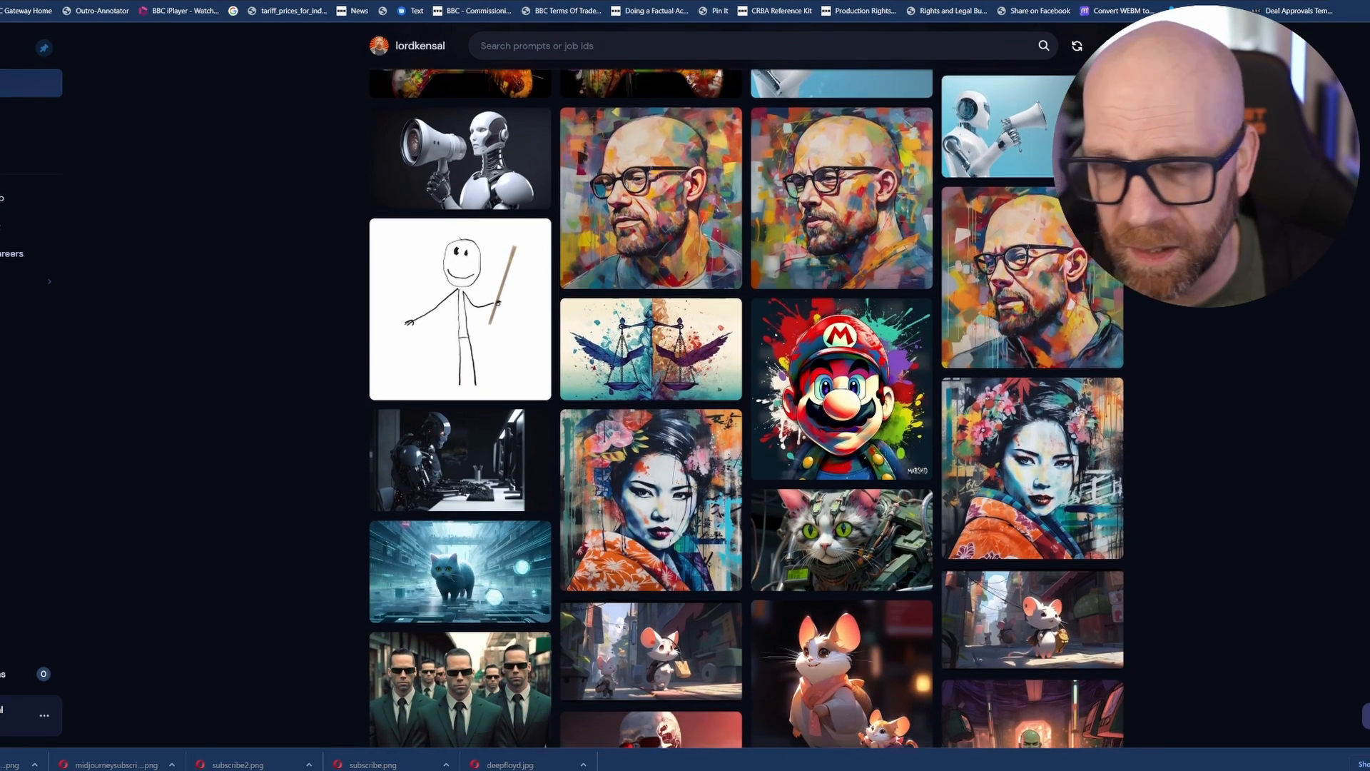
scroll(654, 407, down, 1)
scroll(653, 408, down, 2)
scroll(653, 407, down, 2)
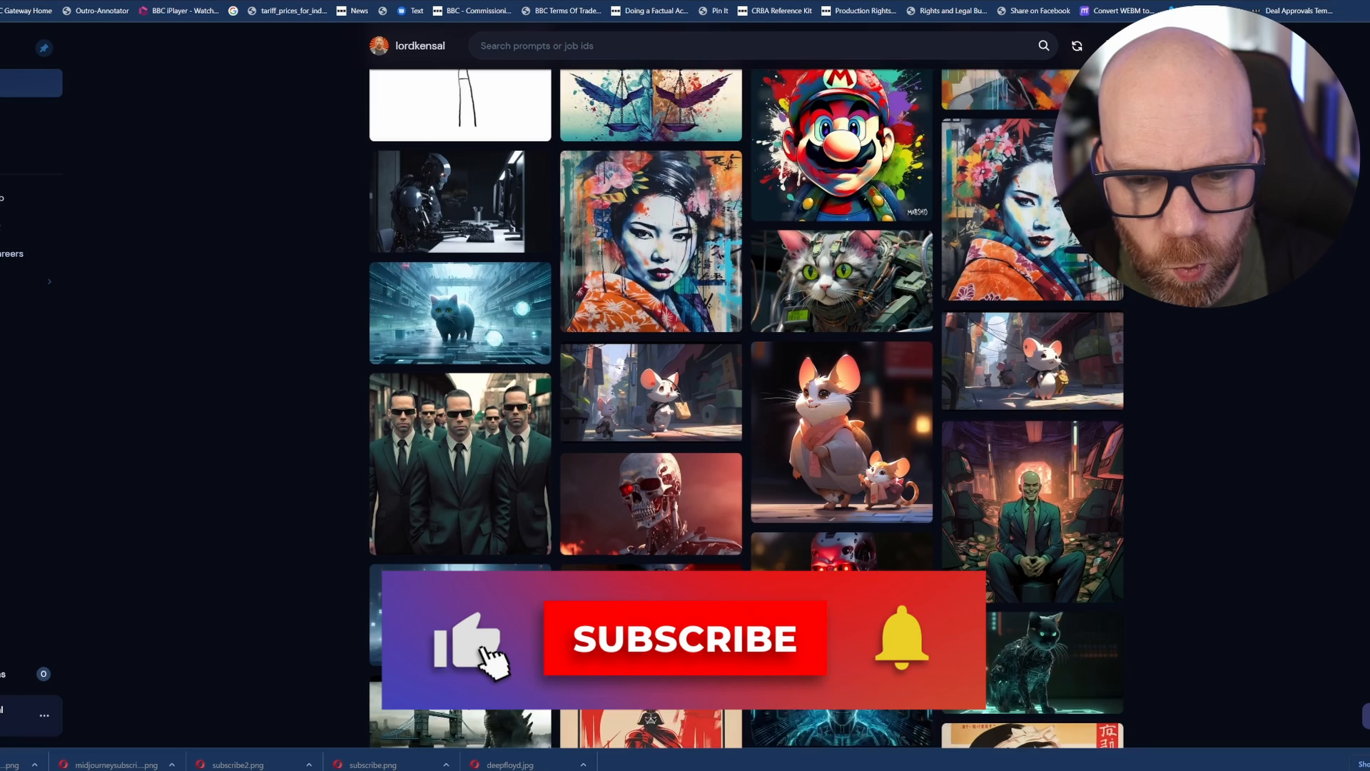
scroll(653, 406, down, 1)
scroll(653, 408, down, 2)
scroll(654, 408, down, 1)
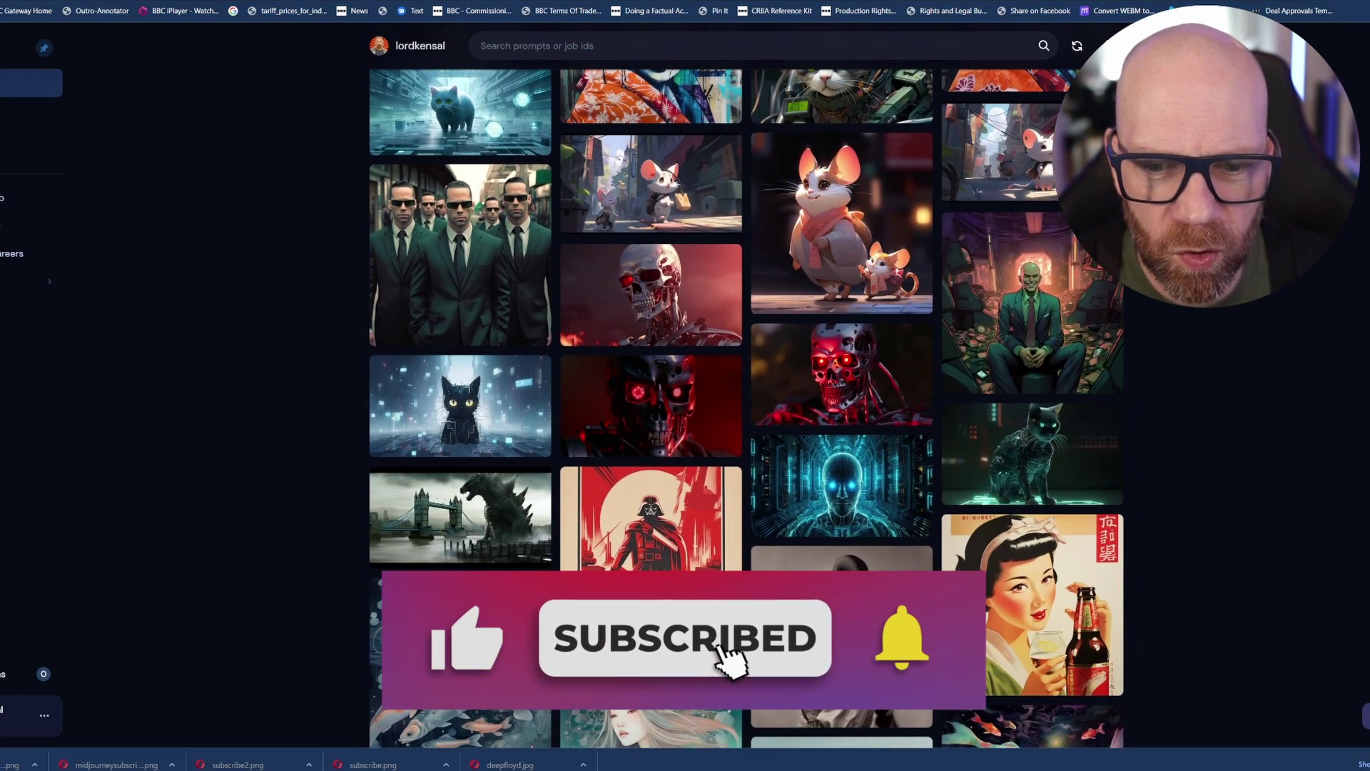
scroll(654, 407, up, 3)
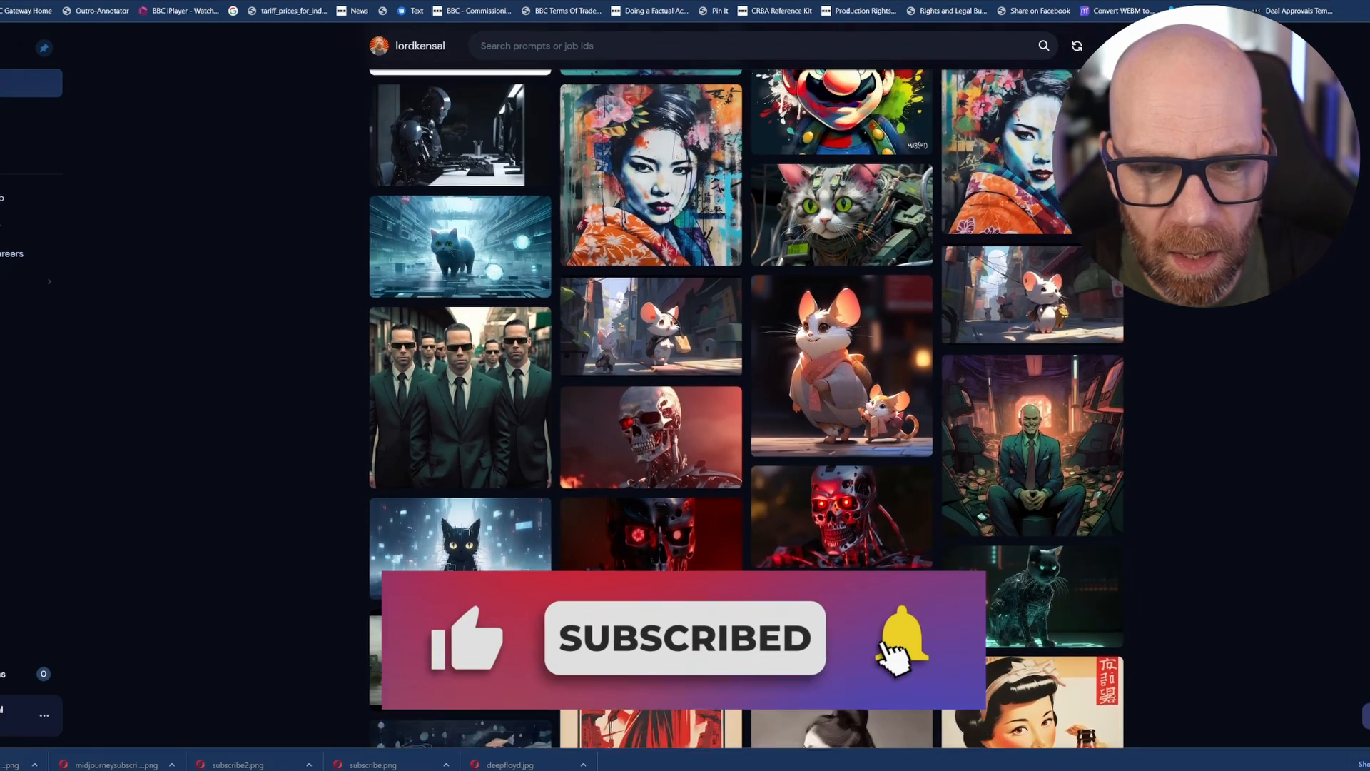
scroll(654, 408, up, 3)
scroll(653, 406, up, 5)
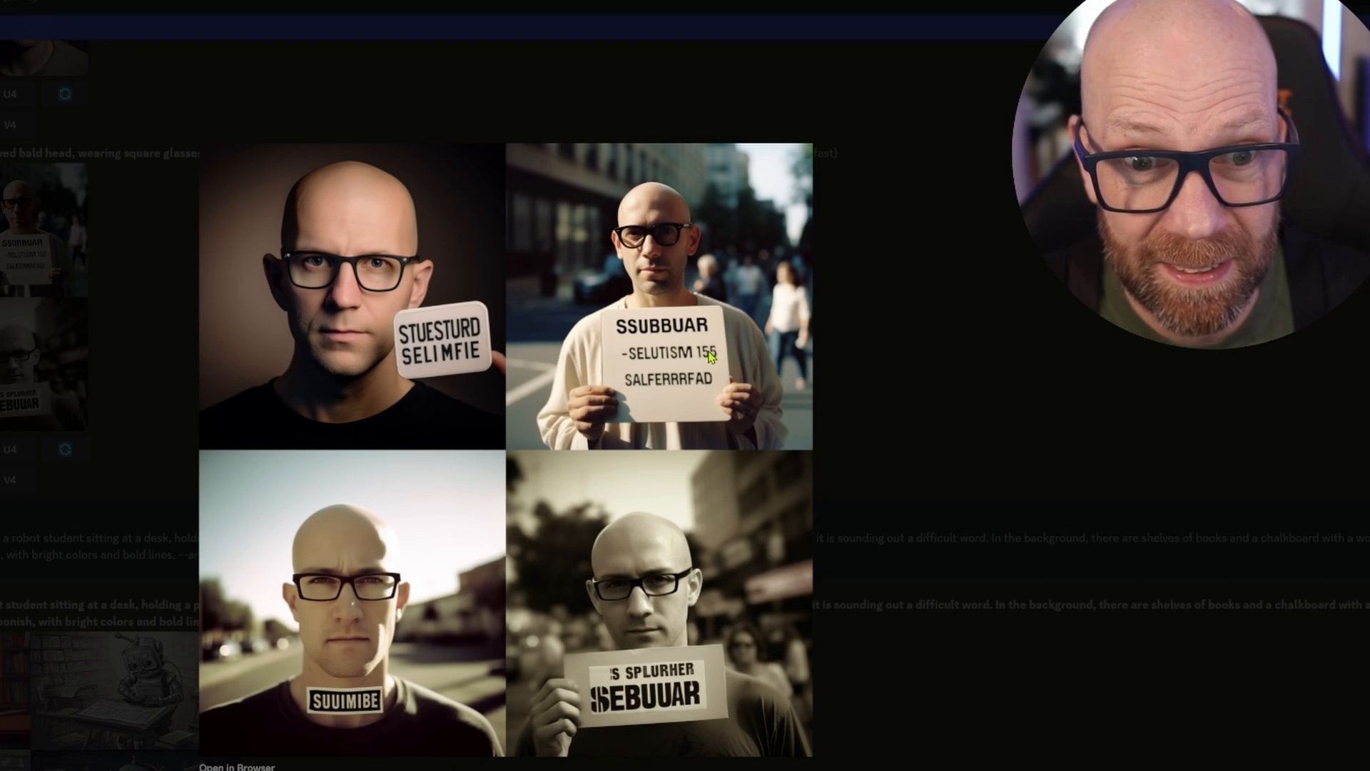
- View the enlarged grids of the bald man holding misspelled signs, then close the preview
click(709, 354)
click(129, 215)
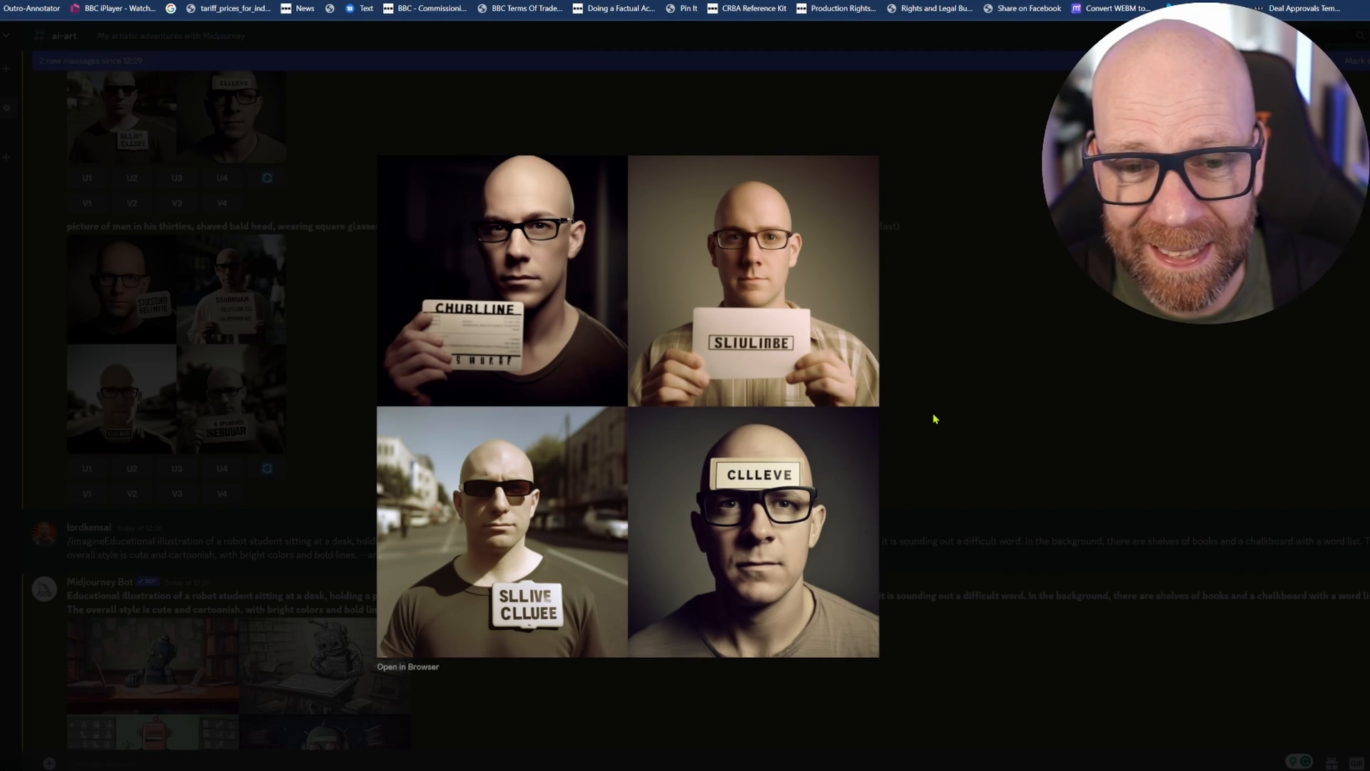
click(744, 423)
scroll(744, 422, down, 5)
scroll(441, 423, down, 2)
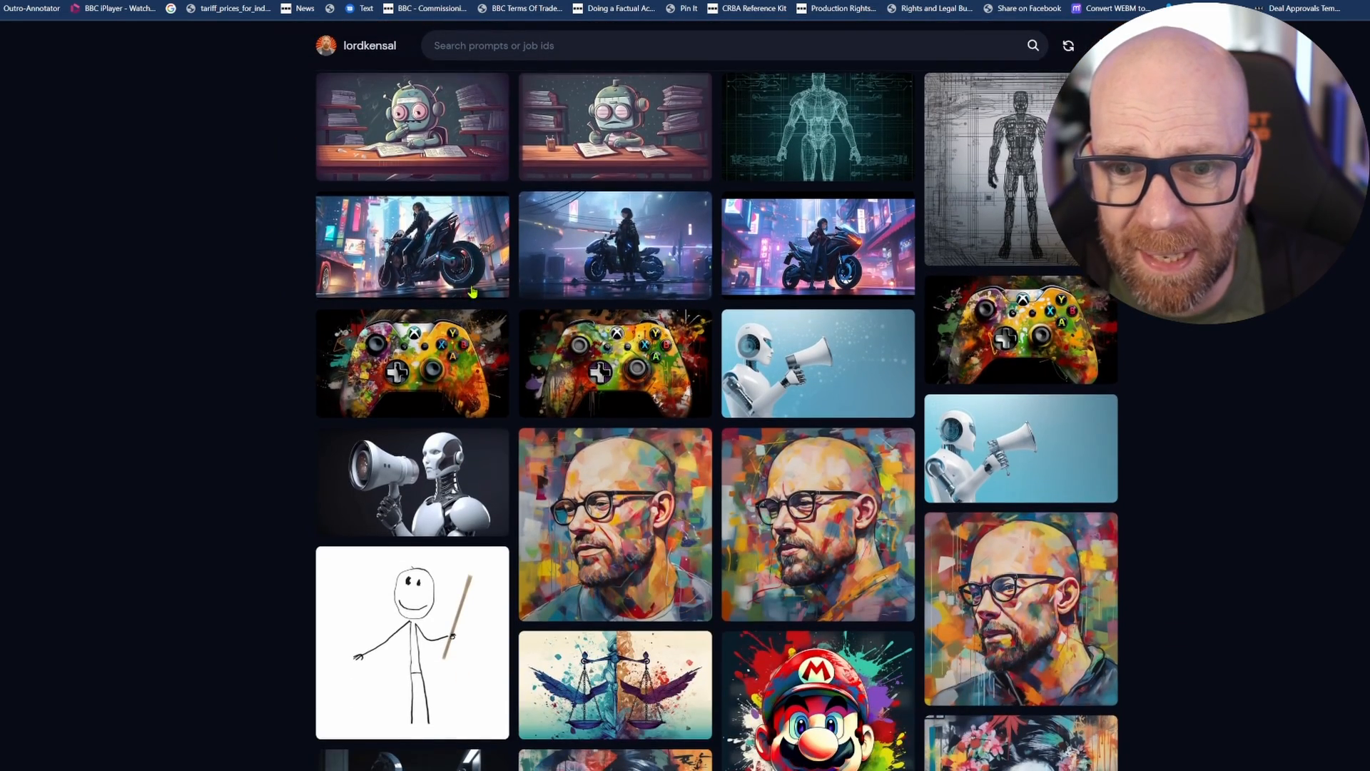
scroll(472, 292, down, 2)
scroll(471, 291, down, 2)
scroll(471, 291, down, 2)
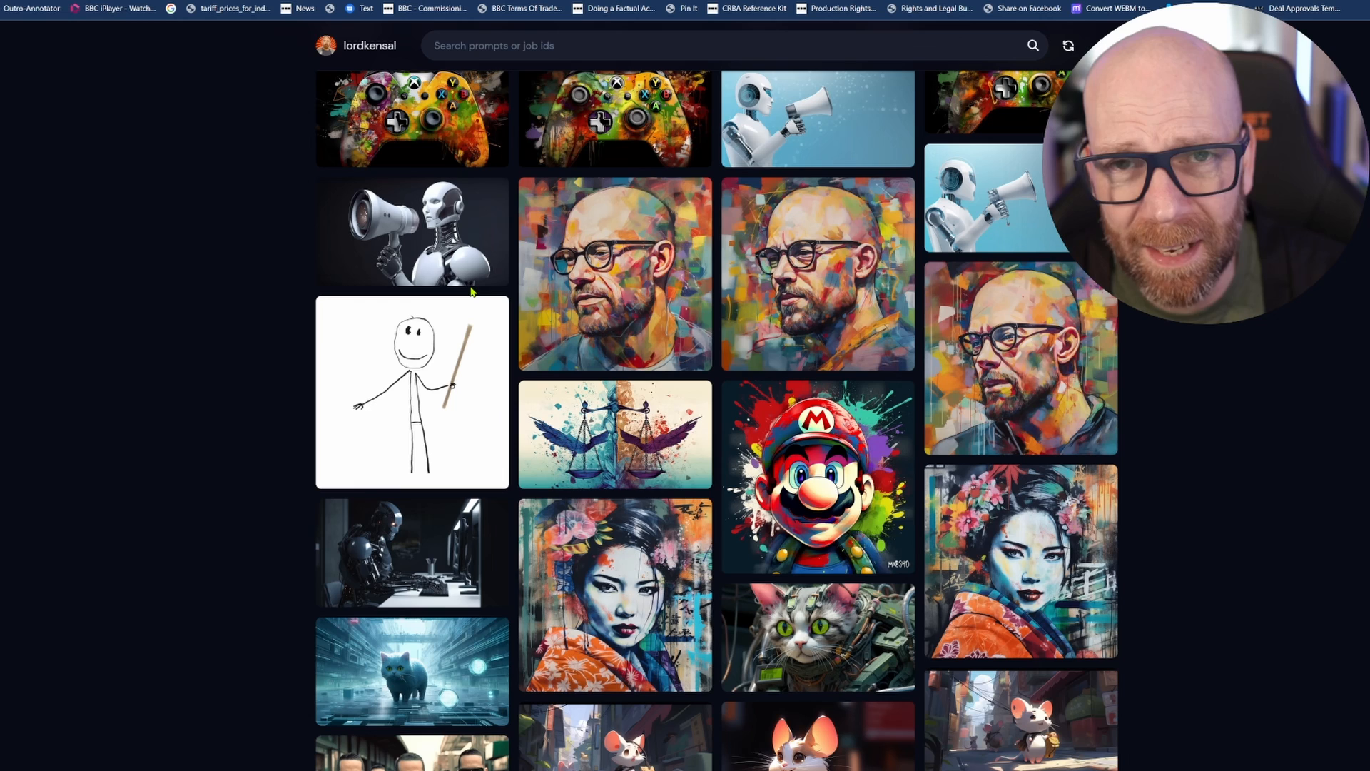
scroll(471, 291, down, 1)
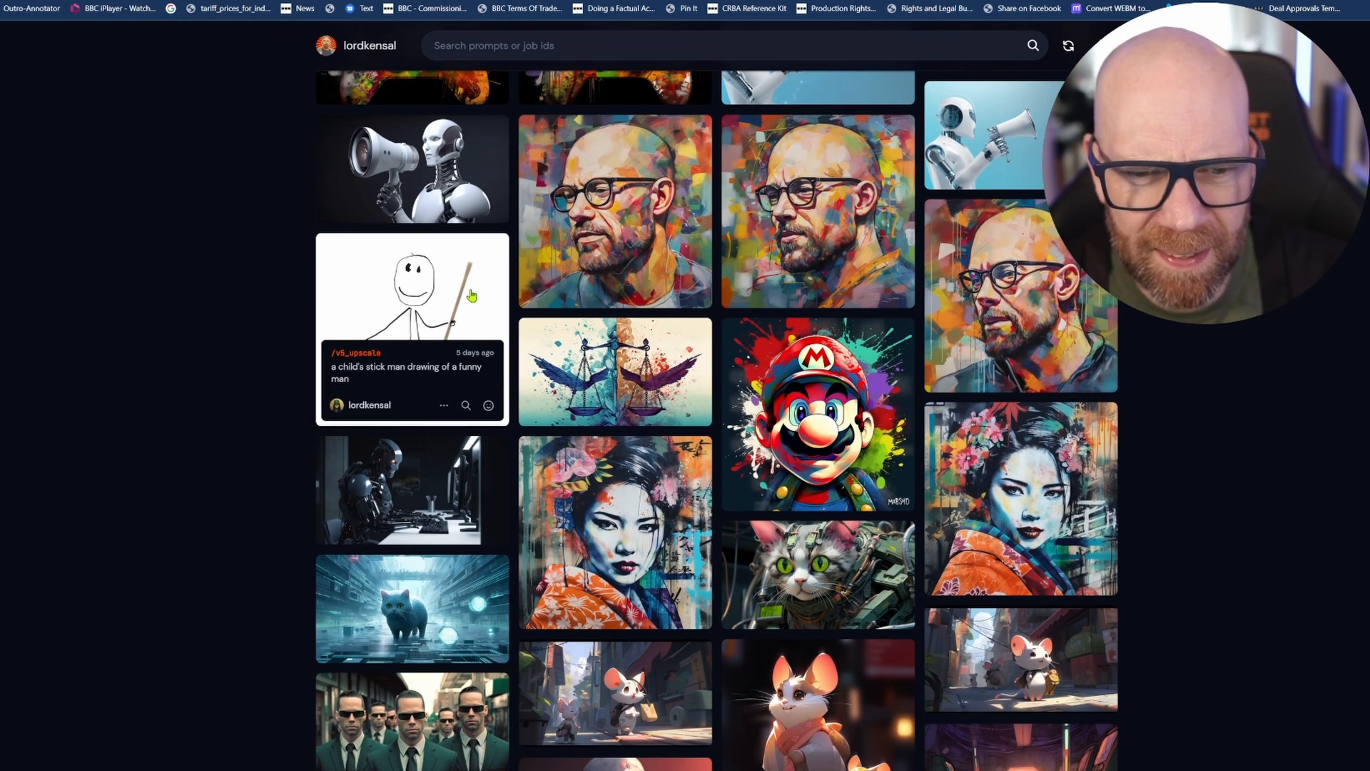
scroll(472, 291, up, 2)
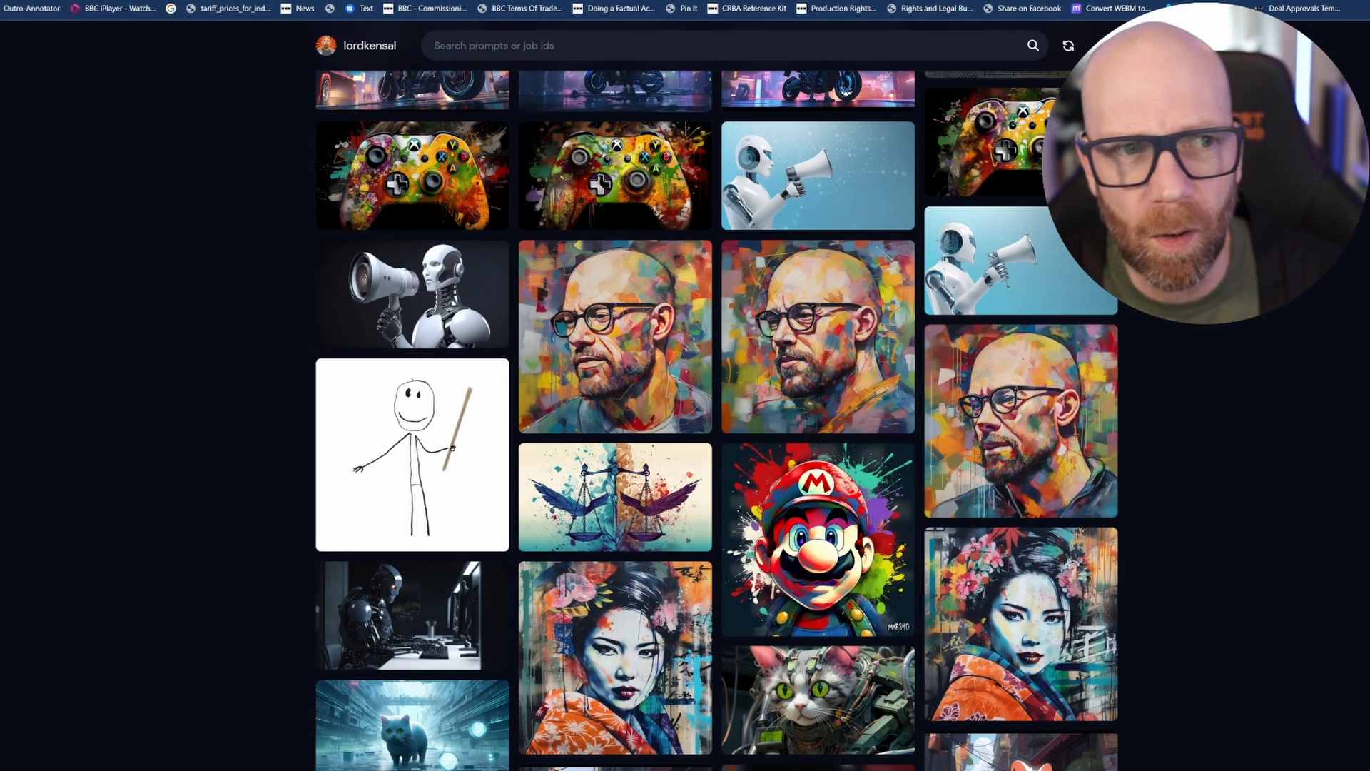
- Switch from the Midjourney gallery to the DeepFloyd IF GitHub repository tab
key(ctrl+Tab)
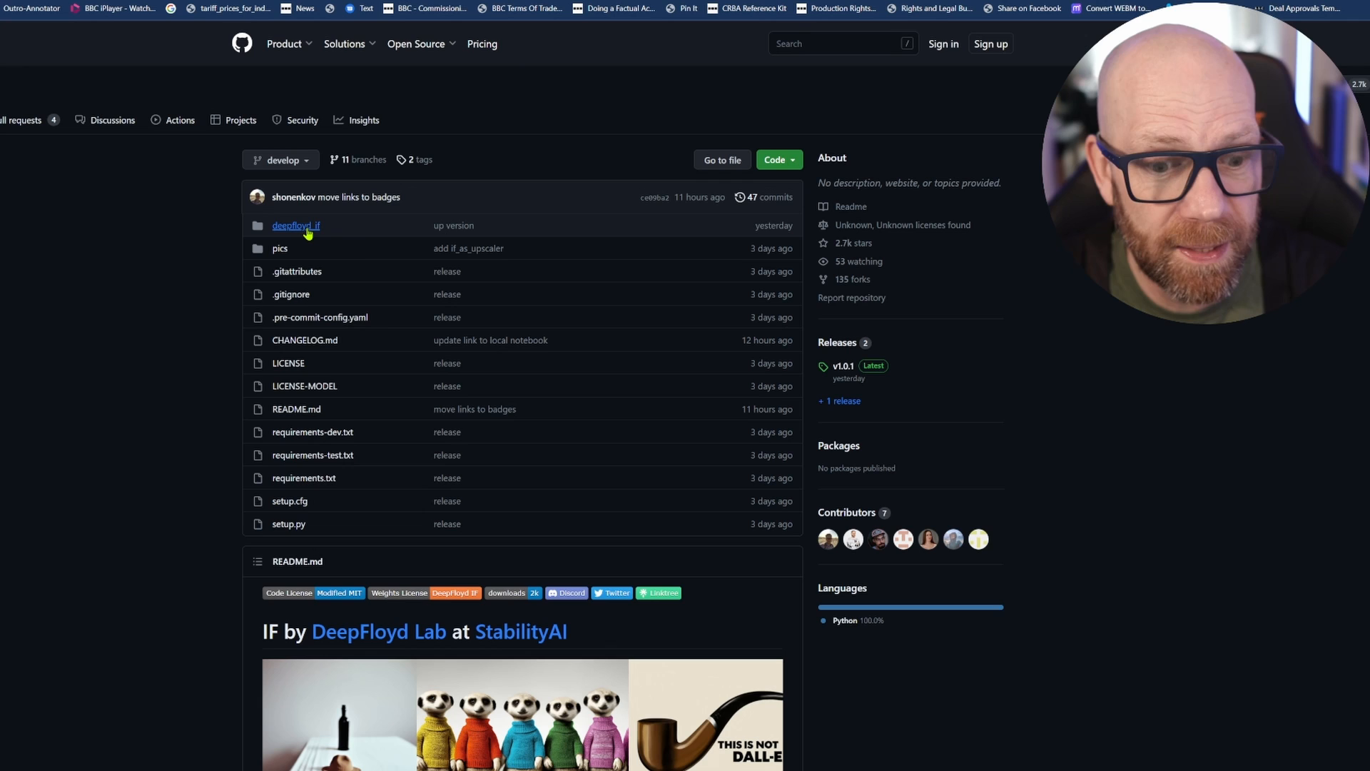
scroll(321, 428, down, 2)
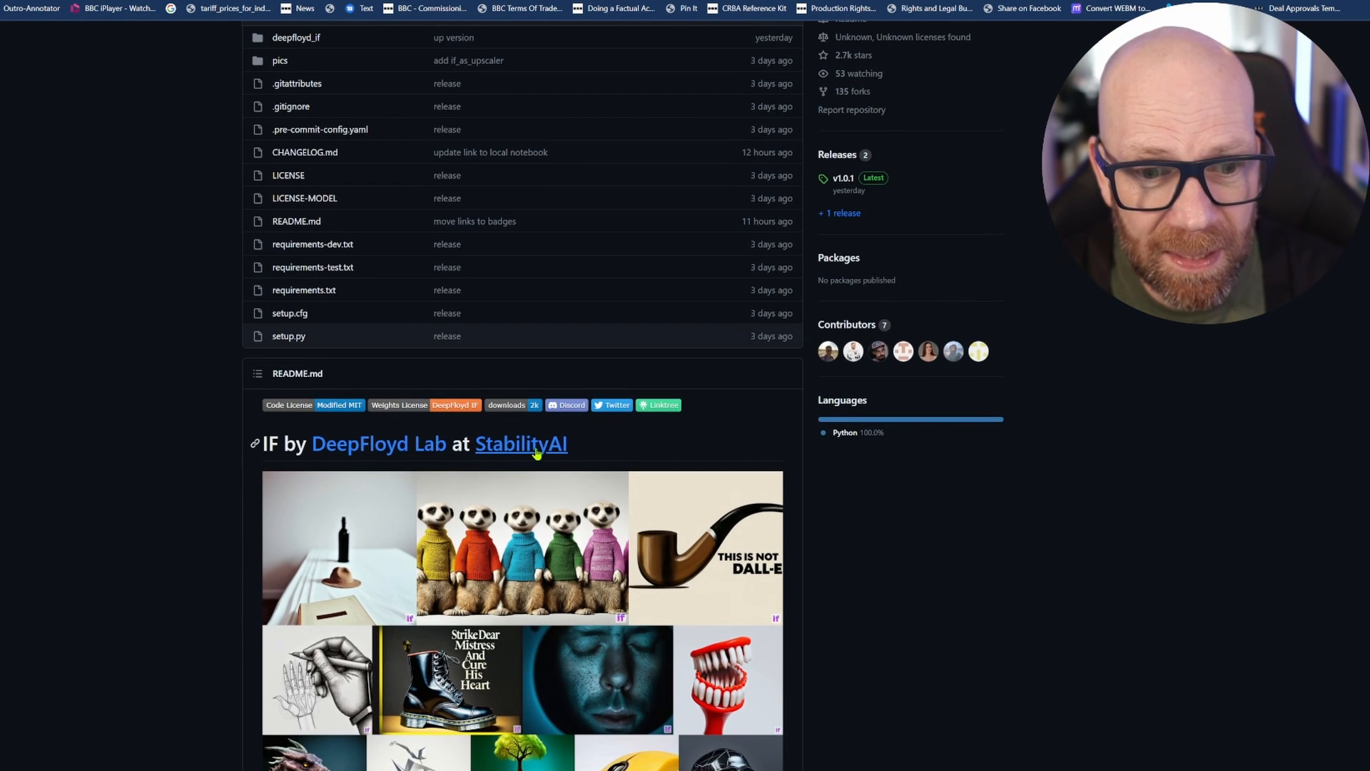
scroll(536, 456, down, 2)
scroll(535, 454, down, 1)
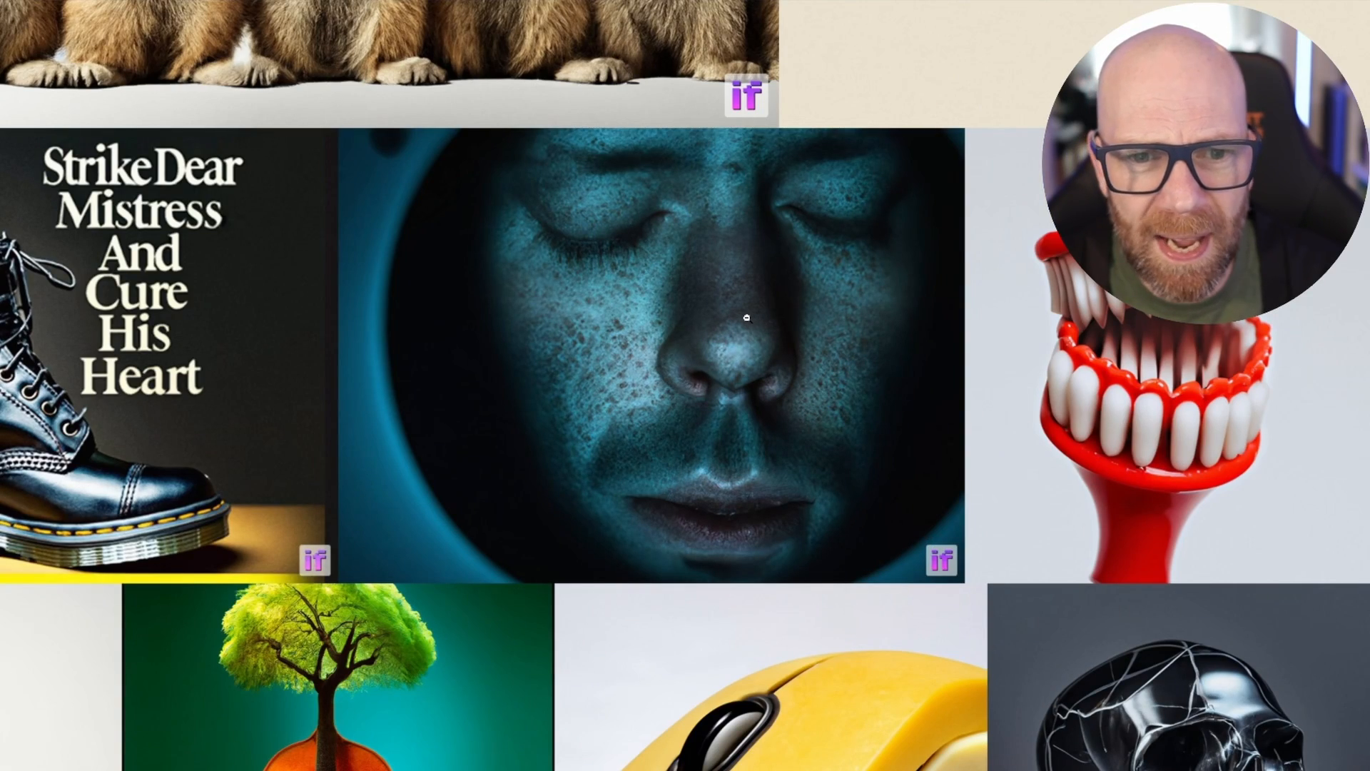
scroll(747, 318, down, 3)
scroll(857, 332, down, 2)
scroll(963, 343, down, 2)
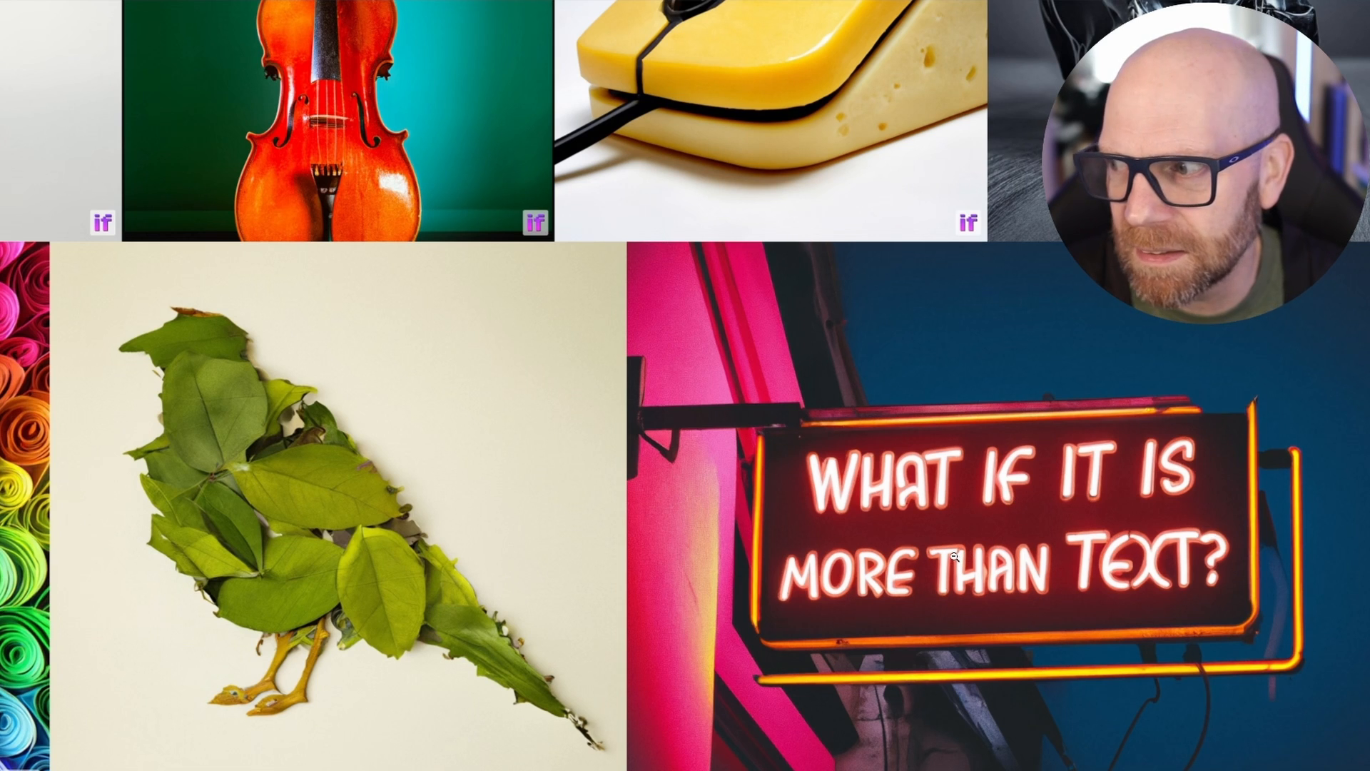
scroll(952, 549, up, 3)
scroll(858, 514, up, 3)
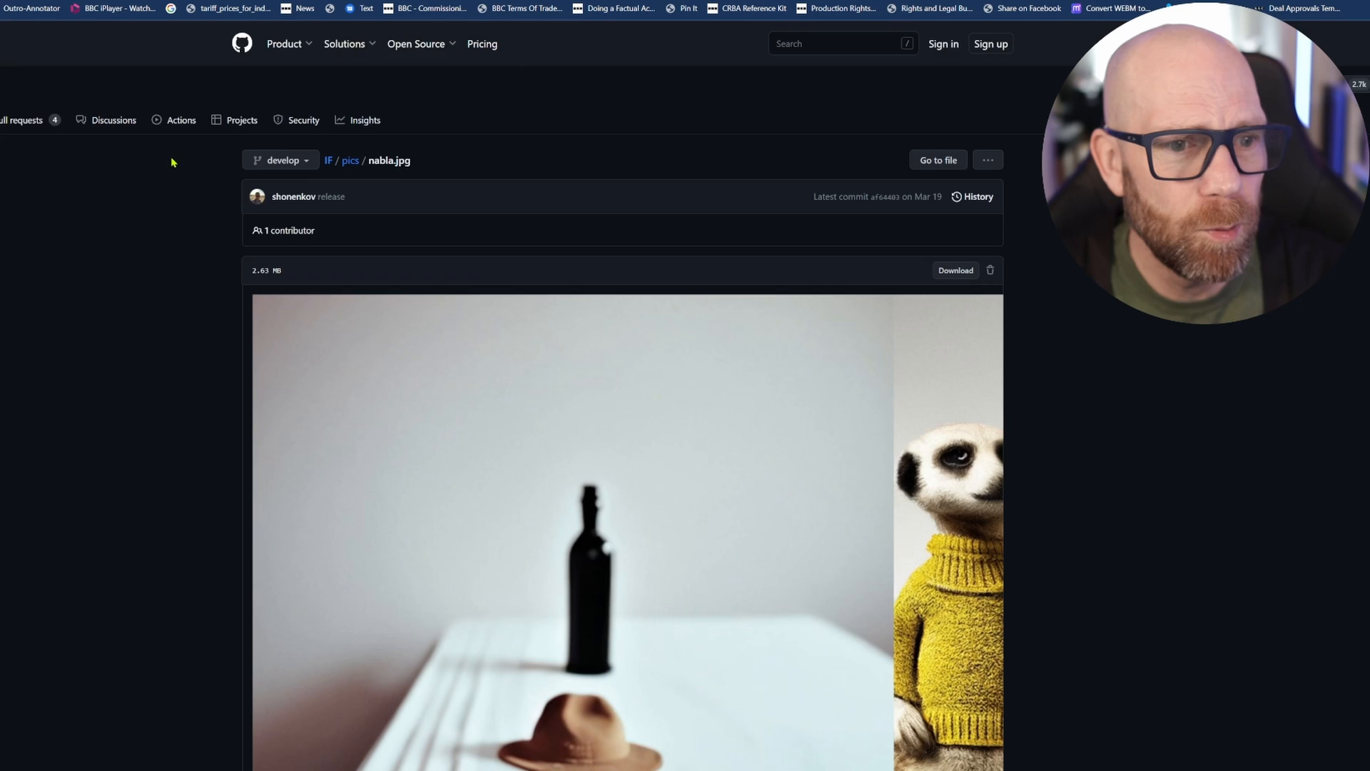
scroll(173, 162, down, 5)
scroll(172, 162, down, 5)
scroll(172, 162, down, 4)
scroll(172, 165, down, 4)
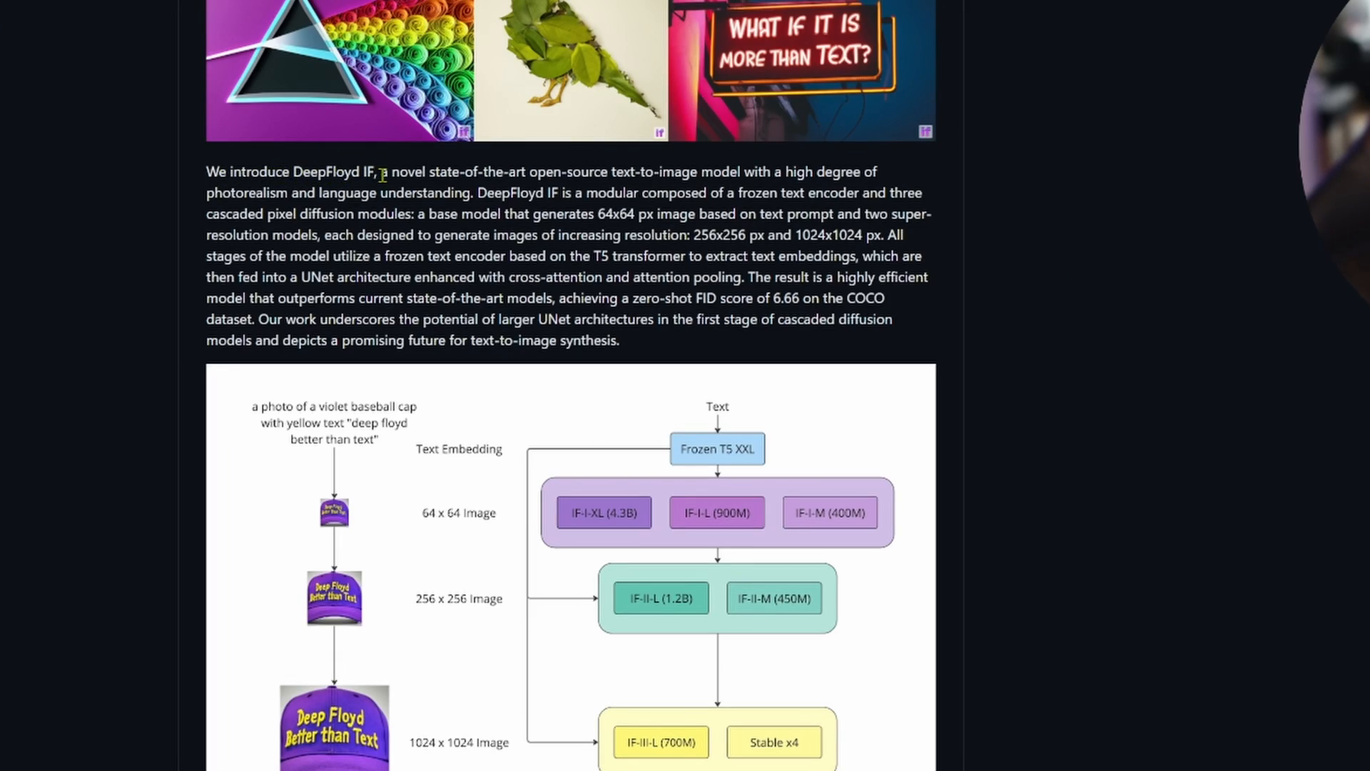
- Highlight the README phrase describing DeepFloyd IF as a text-to-image model
drag(382, 175, 739, 174)
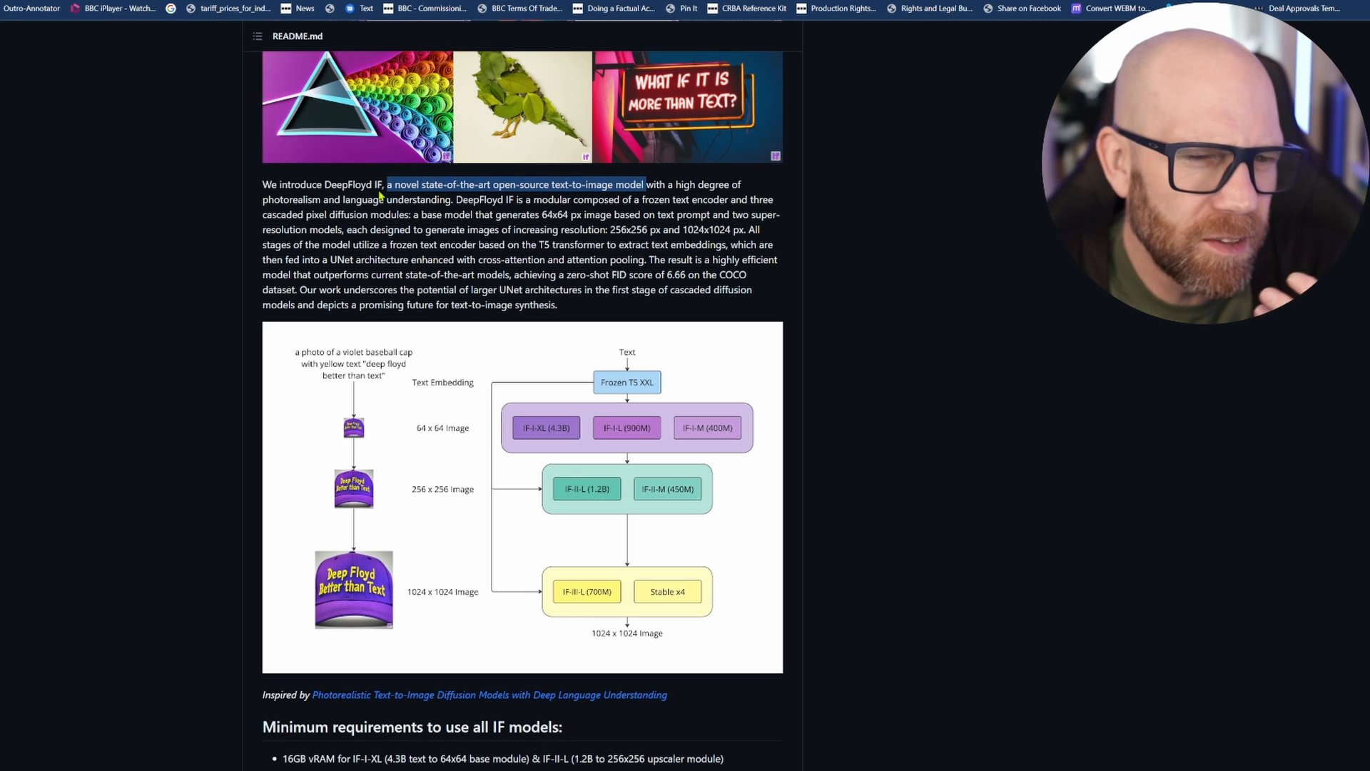
scroll(367, 214, down, 1)
scroll(378, 199, down, 1)
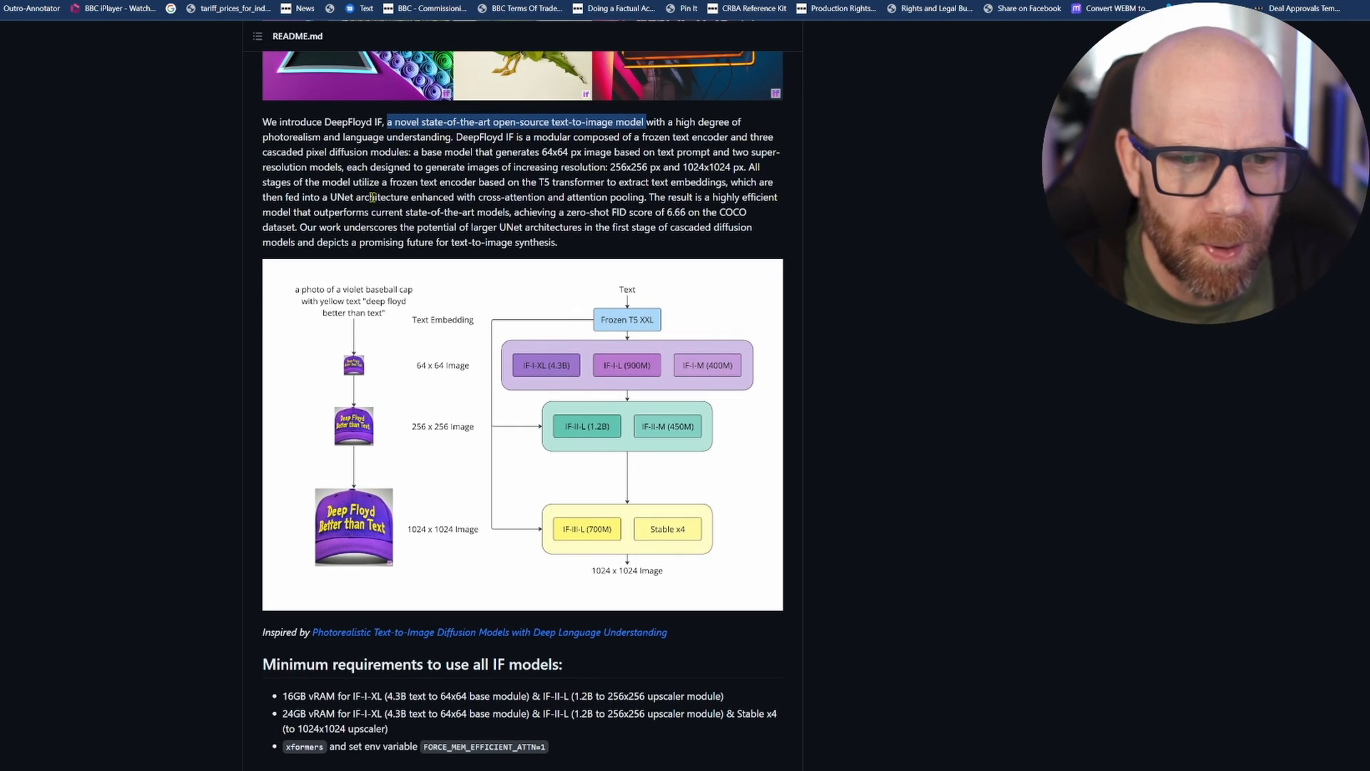
scroll(469, 187, down, 2)
scroll(428, 204, down, 2)
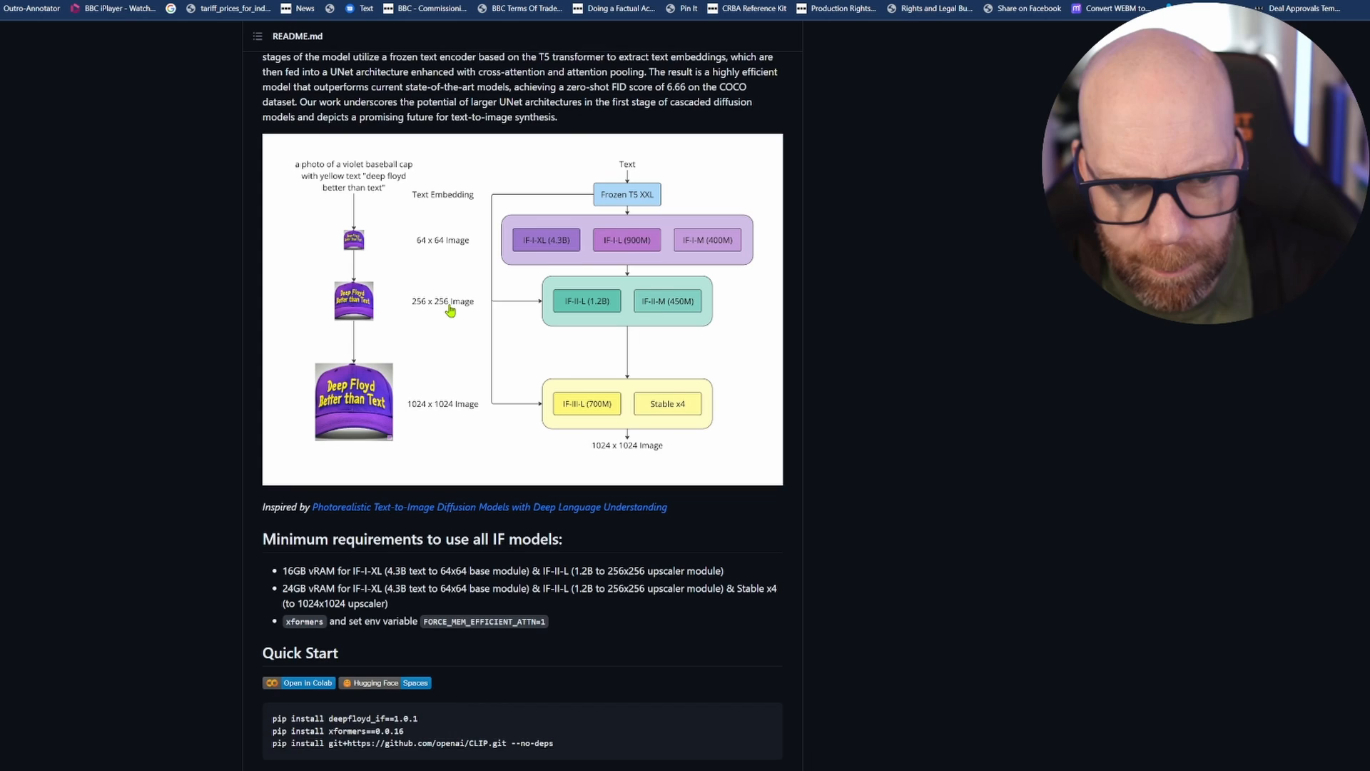
scroll(446, 313, down, 1)
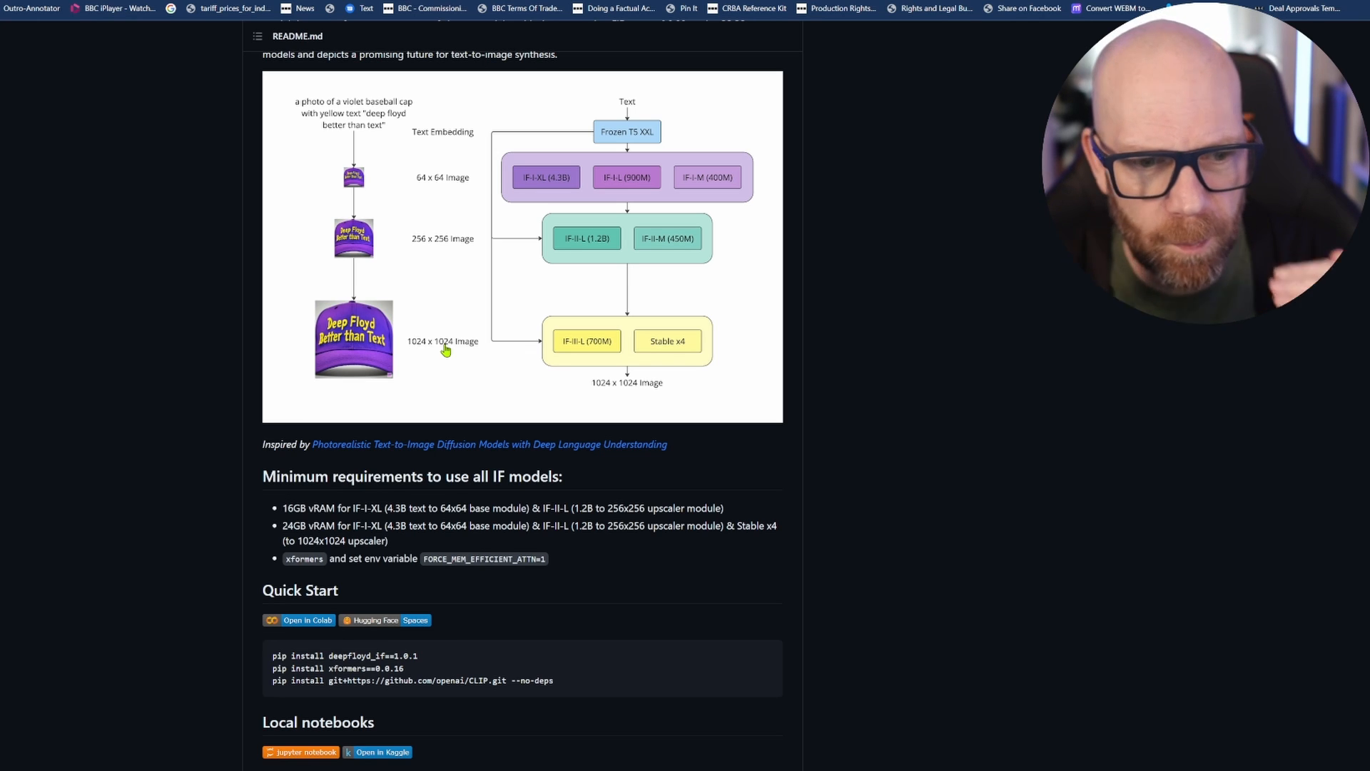
scroll(340, 289, down, 1)
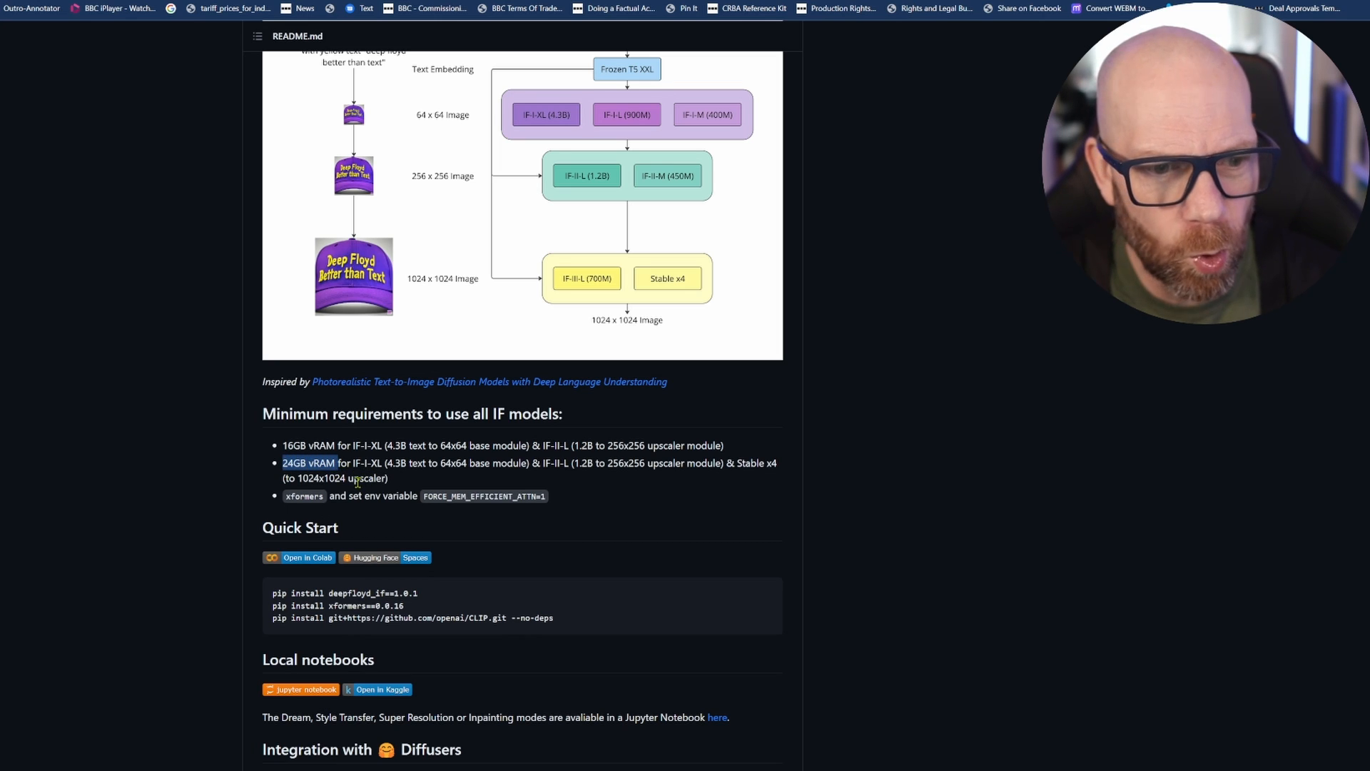
double_click(310, 477)
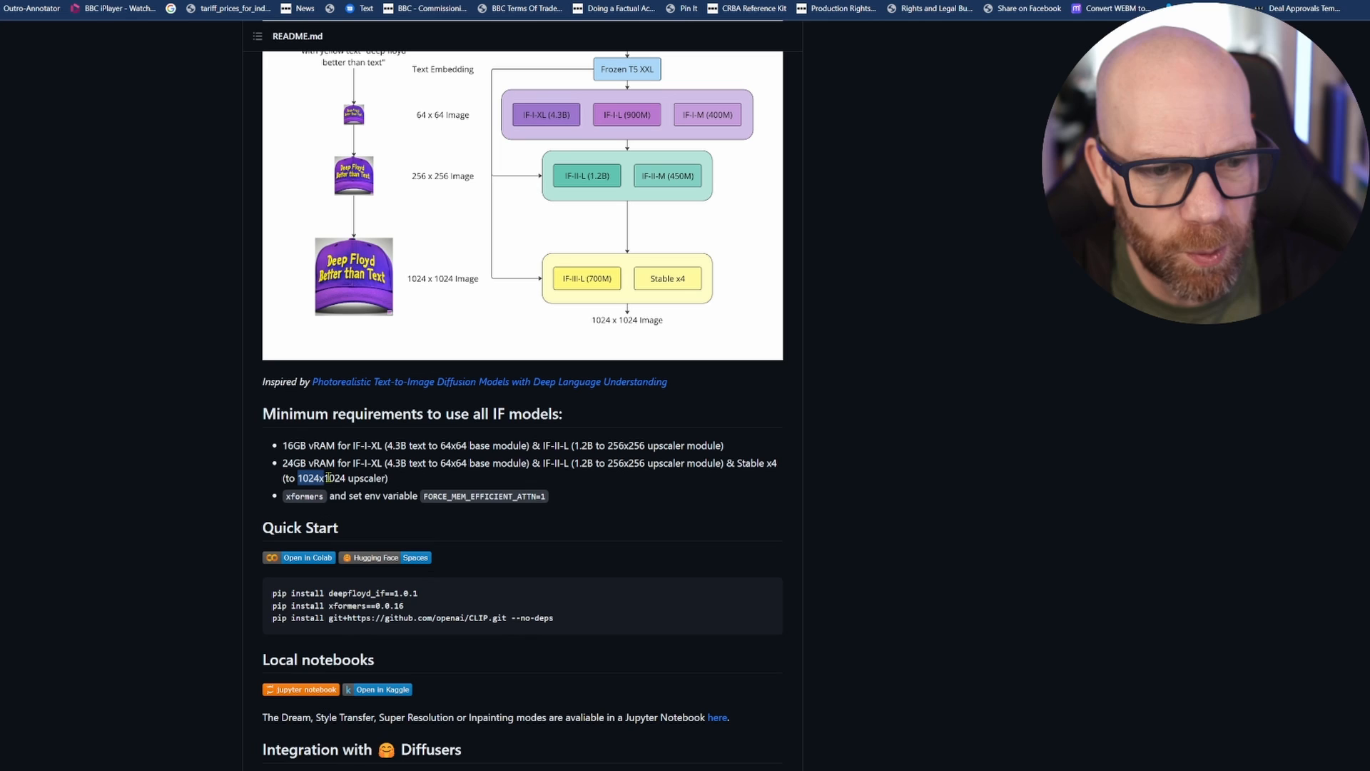
scroll(348, 478, down, 1)
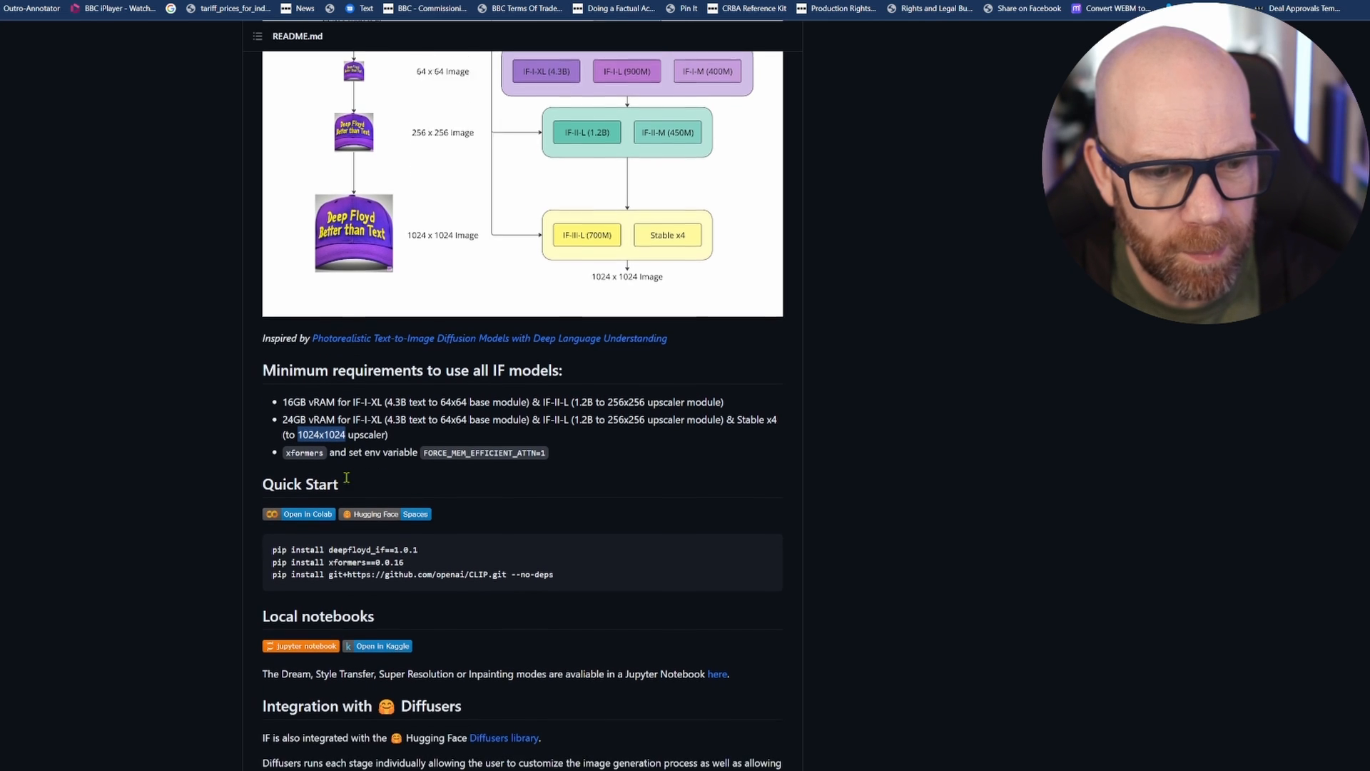
scroll(284, 410, up, 5)
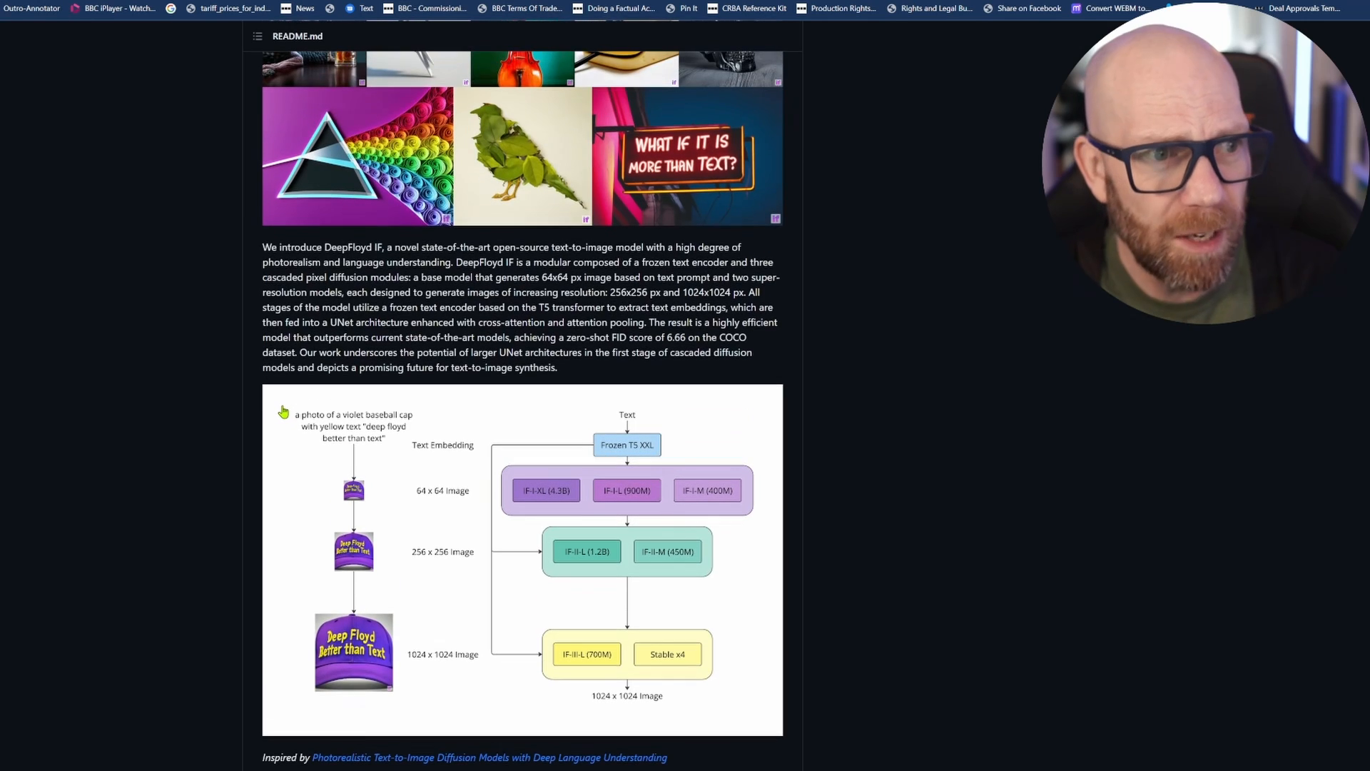
scroll(382, 401, up, 5)
scroll(381, 402, up, 2)
scroll(382, 402, up, 5)
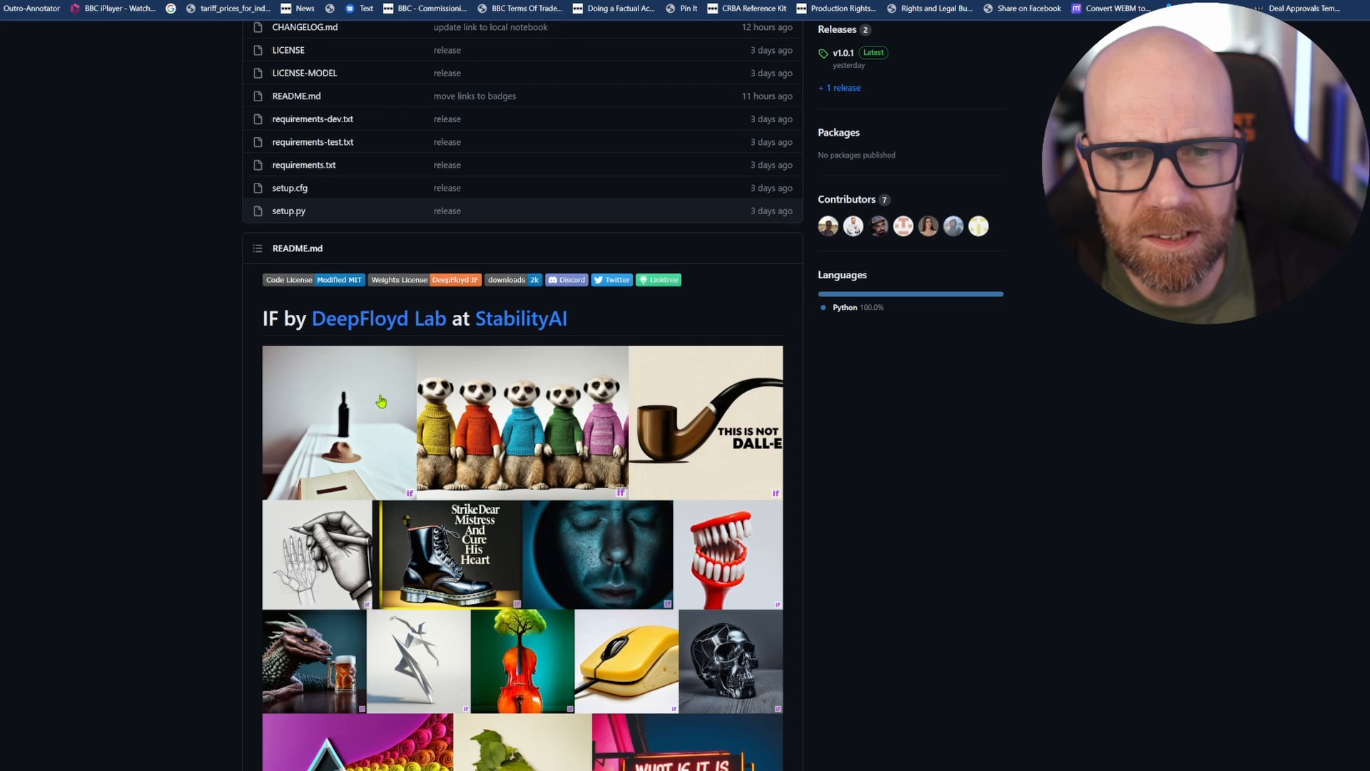
scroll(381, 401, up, 2)
scroll(382, 401, up, 4)
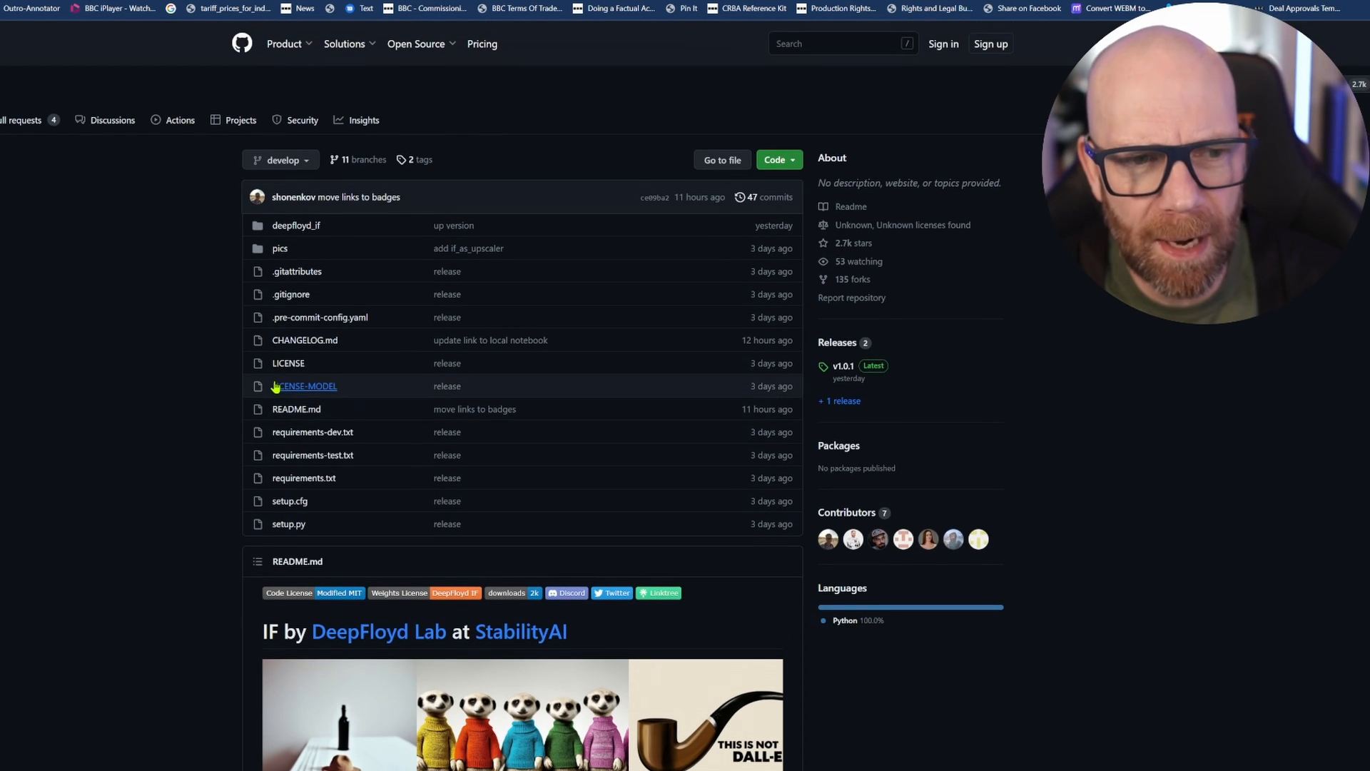
scroll(308, 383, down, 5)
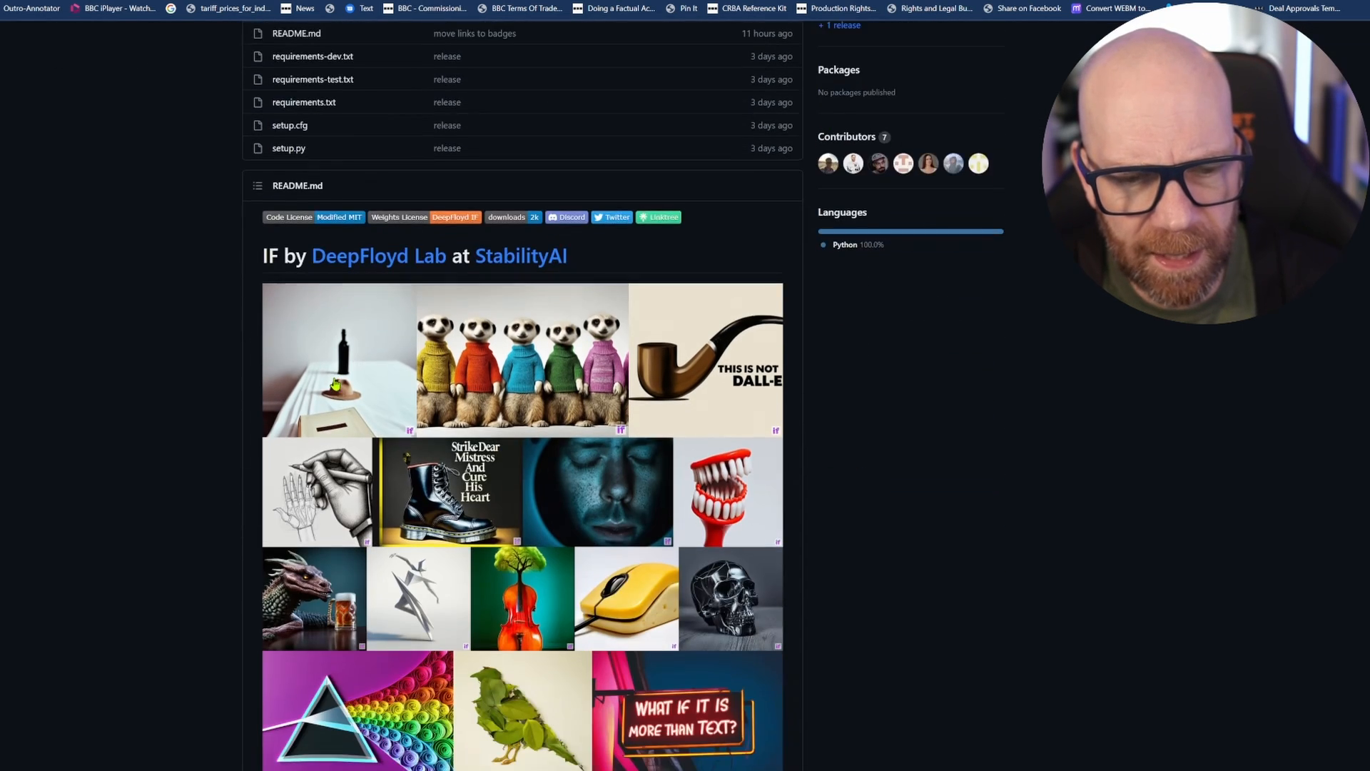
scroll(321, 384, down, 5)
scroll(333, 383, down, 4)
scroll(336, 385, down, 3)
scroll(335, 385, down, 4)
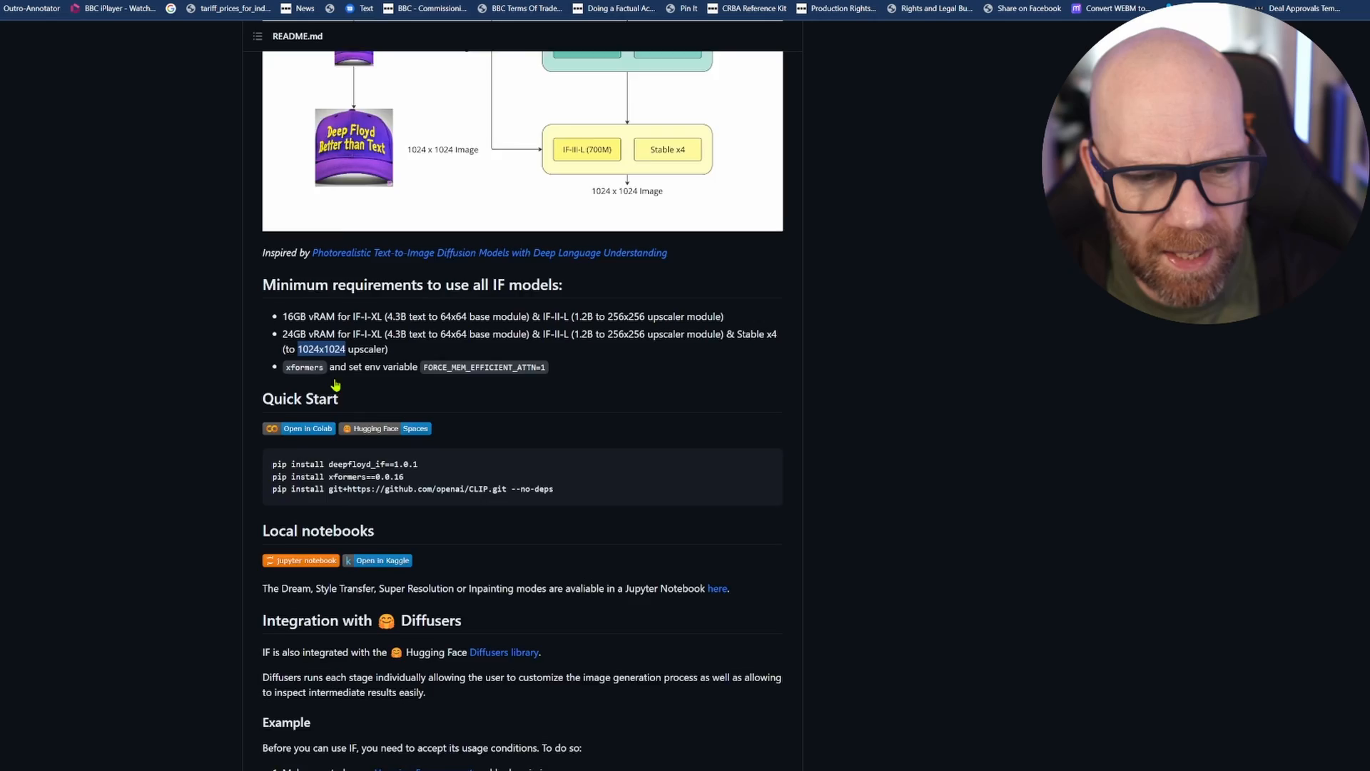
scroll(334, 386, down, 3)
scroll(336, 385, down, 3)
scroll(335, 386, down, 2)
scroll(335, 381, down, 4)
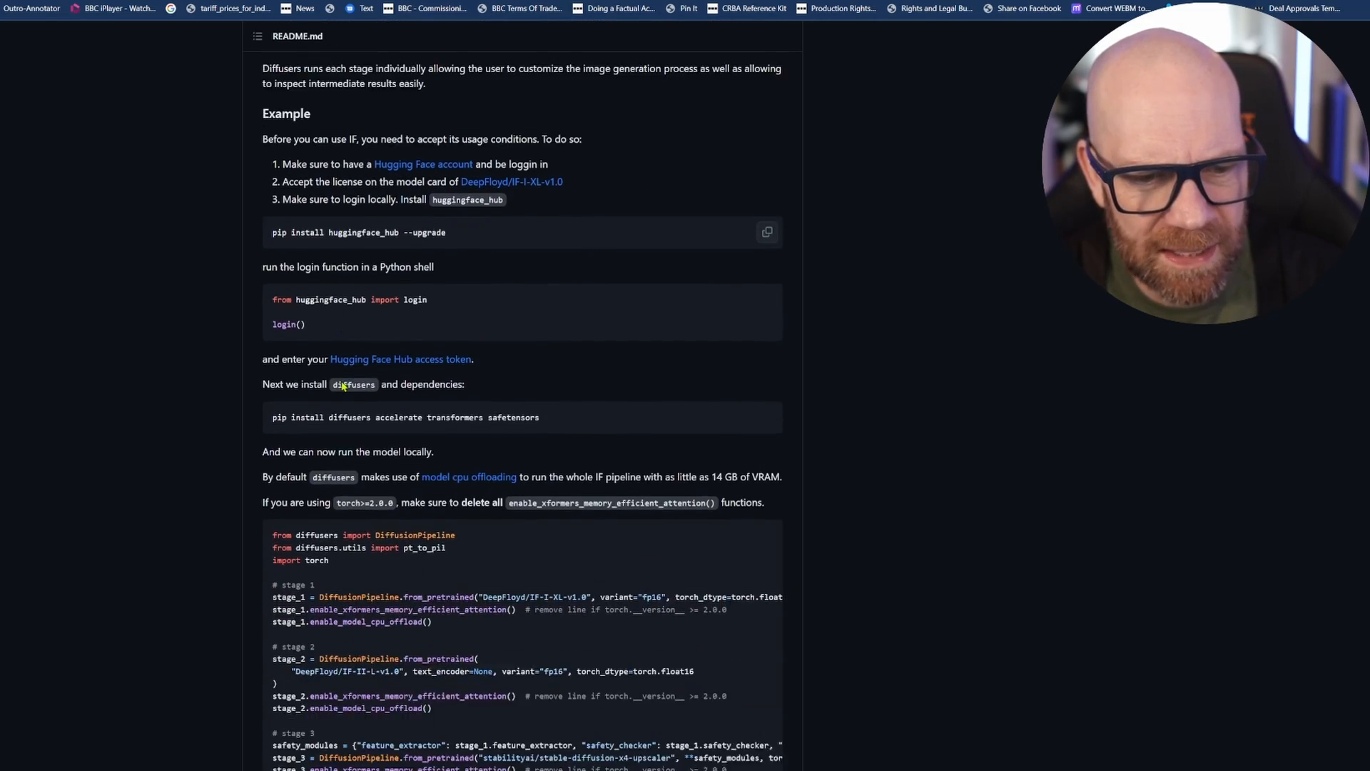
scroll(336, 381, down, 3)
scroll(335, 380, down, 3)
scroll(336, 380, down, 2)
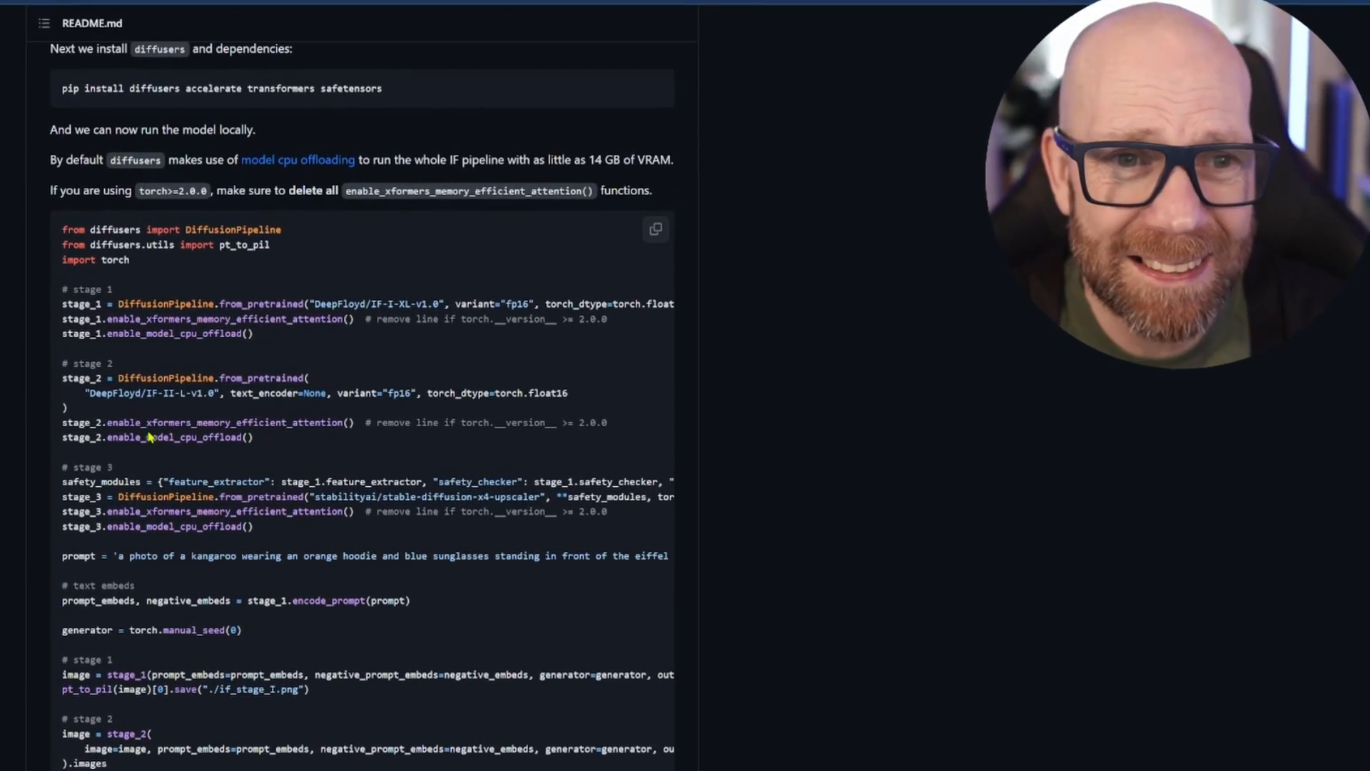
scroll(253, 403, up, 5)
scroll(214, 429, up, 5)
scroll(153, 437, up, 3)
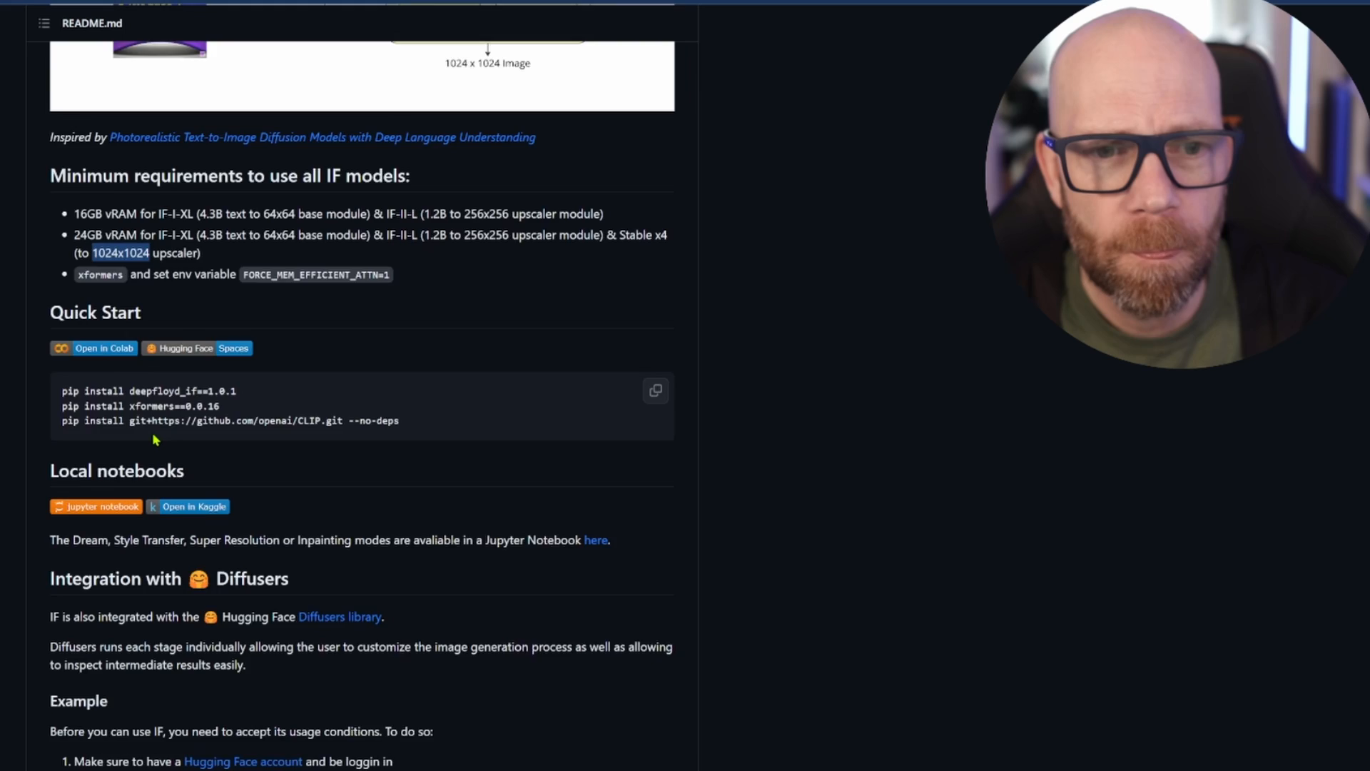
scroll(153, 437, up, 5)
scroll(153, 437, up, 5)
scroll(153, 437, up, 2)
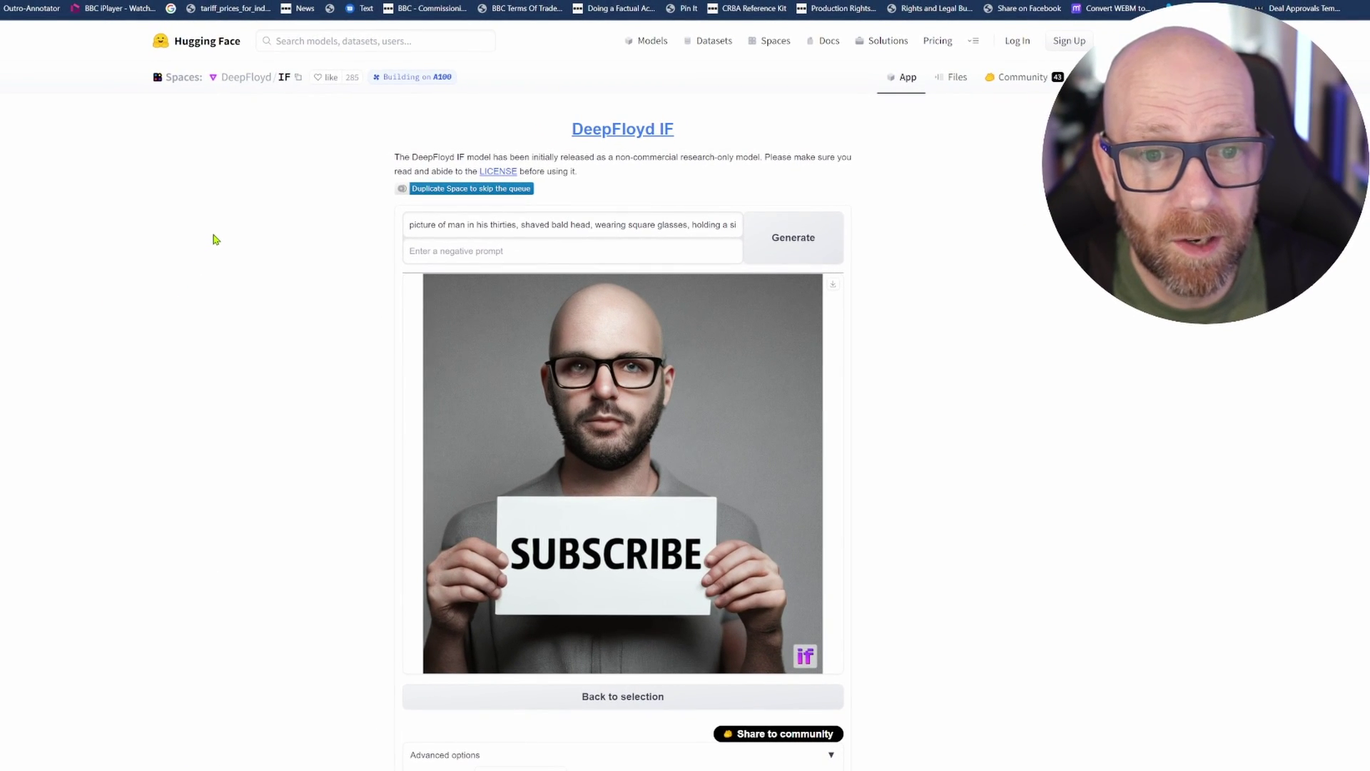
scroll(214, 236, down, 5)
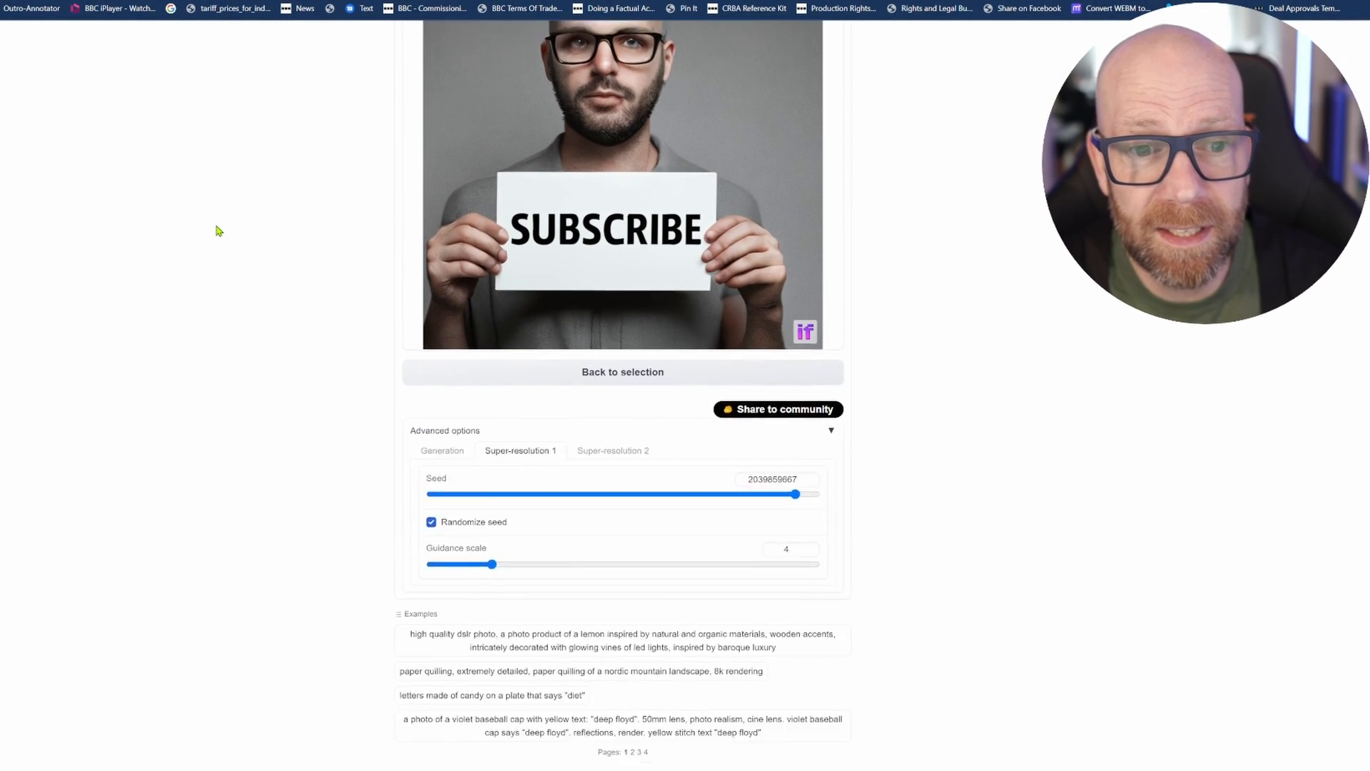
scroll(219, 230, up, 5)
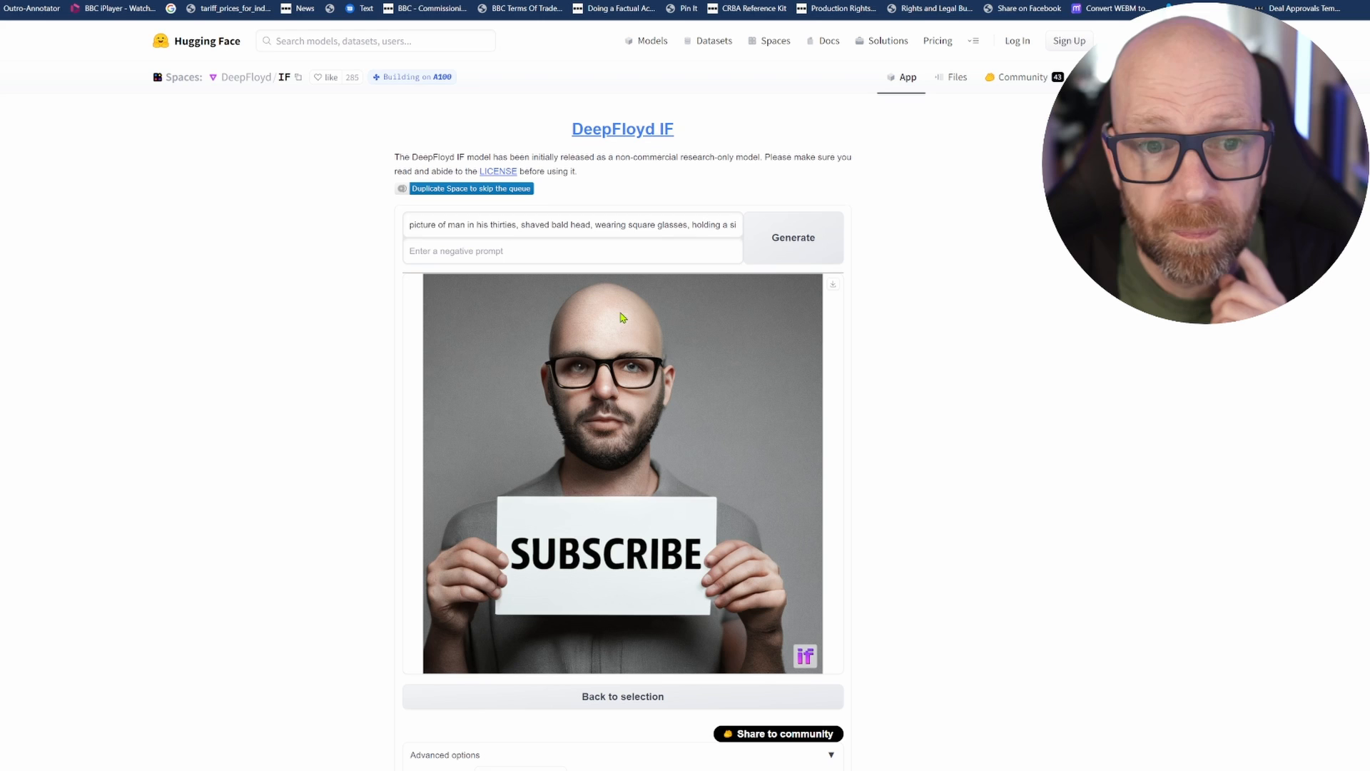
drag(410, 223, 756, 229)
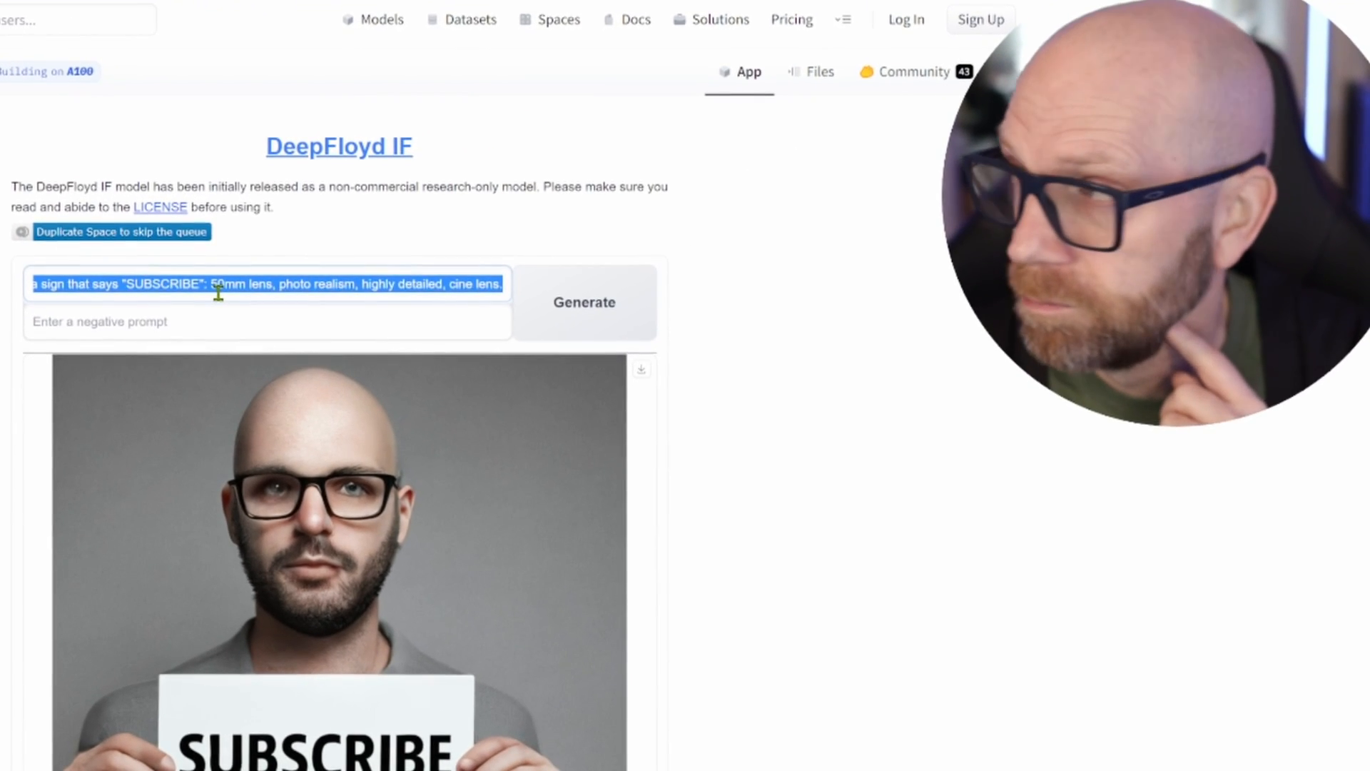
drag(233, 298, 428, 225)
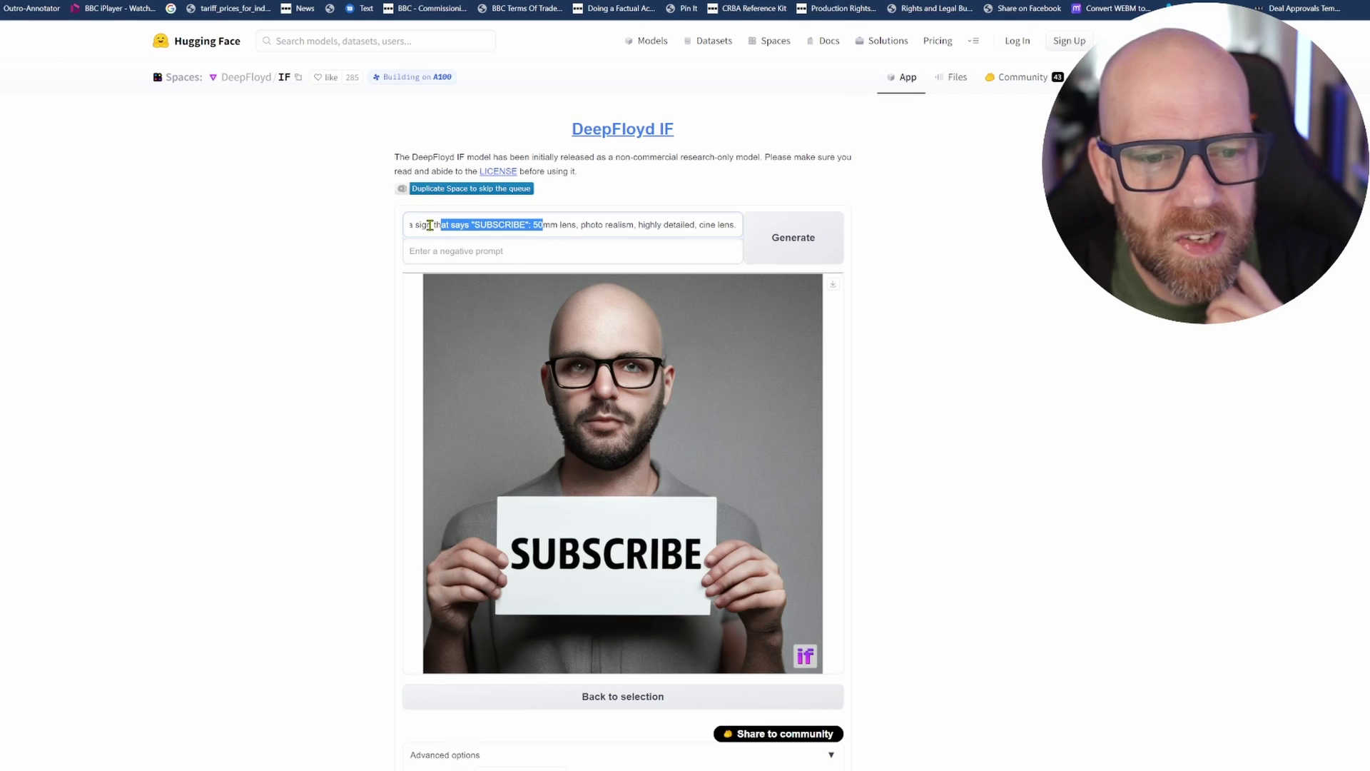
click(535, 223)
drag(532, 224, 693, 225)
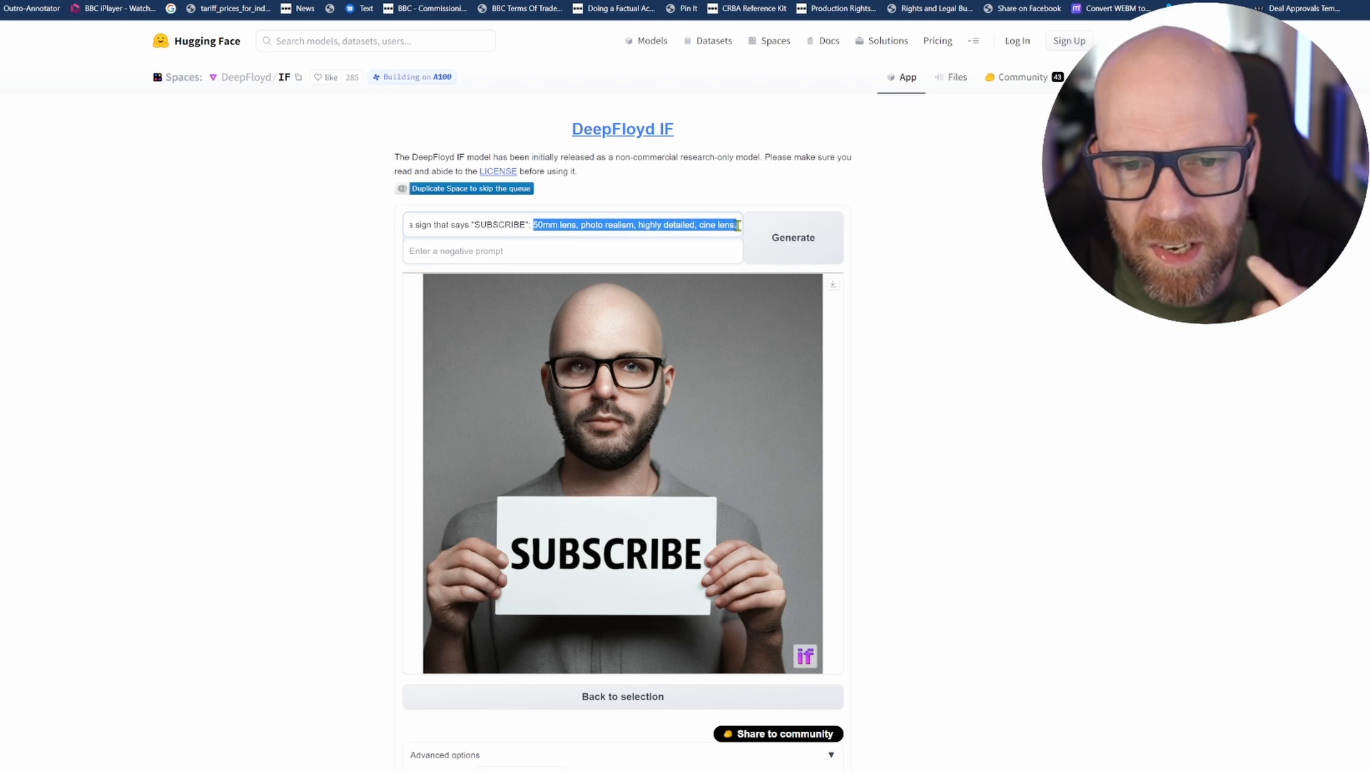
scroll(606, 266, down, 3)
scroll(605, 266, down, 3)
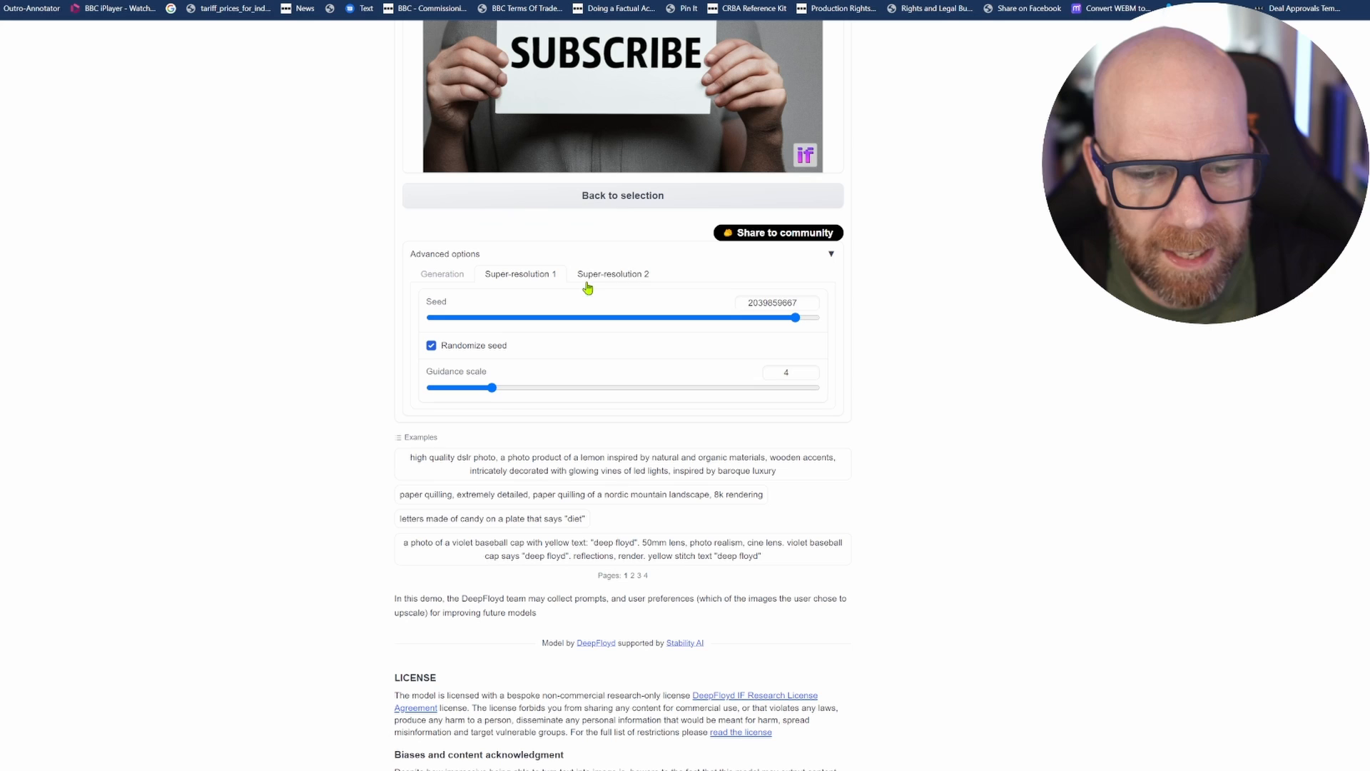
scroll(537, 423, down, 1)
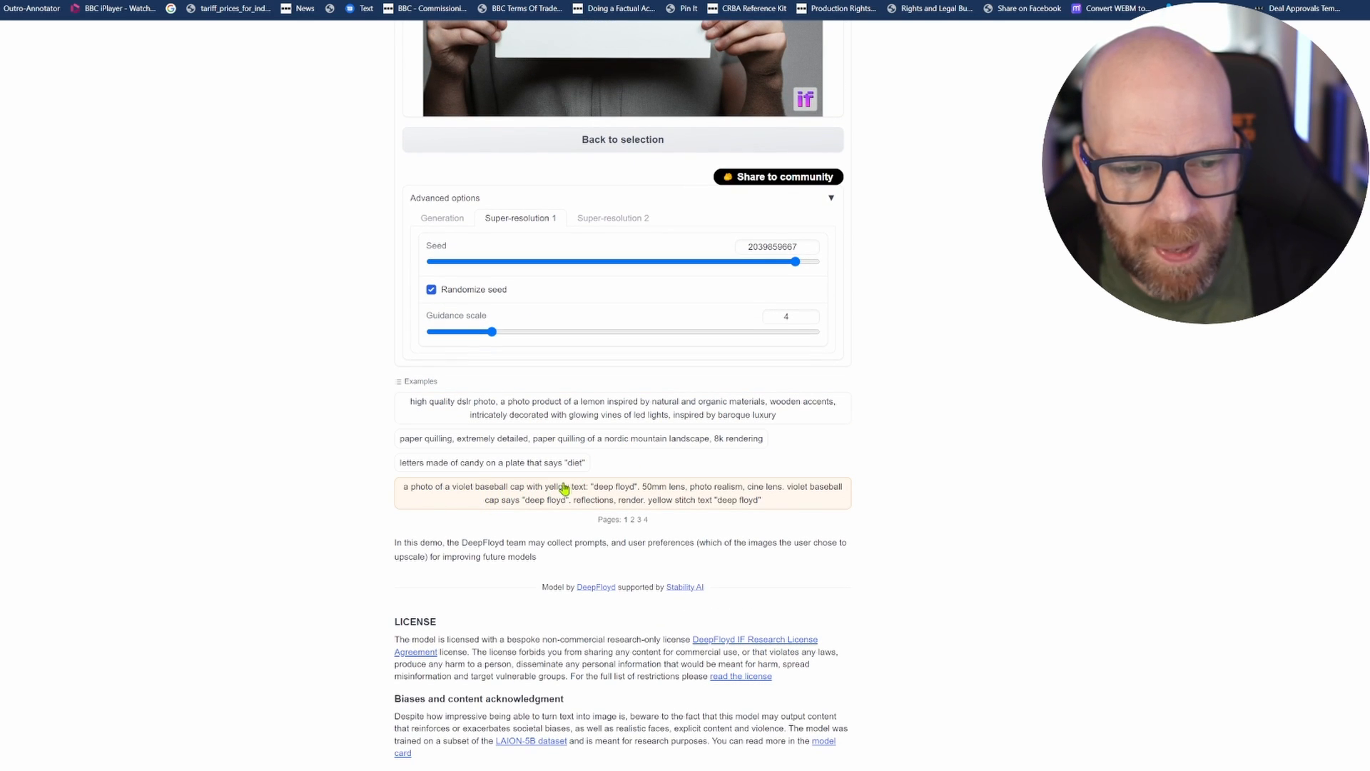
scroll(565, 489, up, 2)
scroll(567, 322, up, 5)
scroll(570, 316, up, 3)
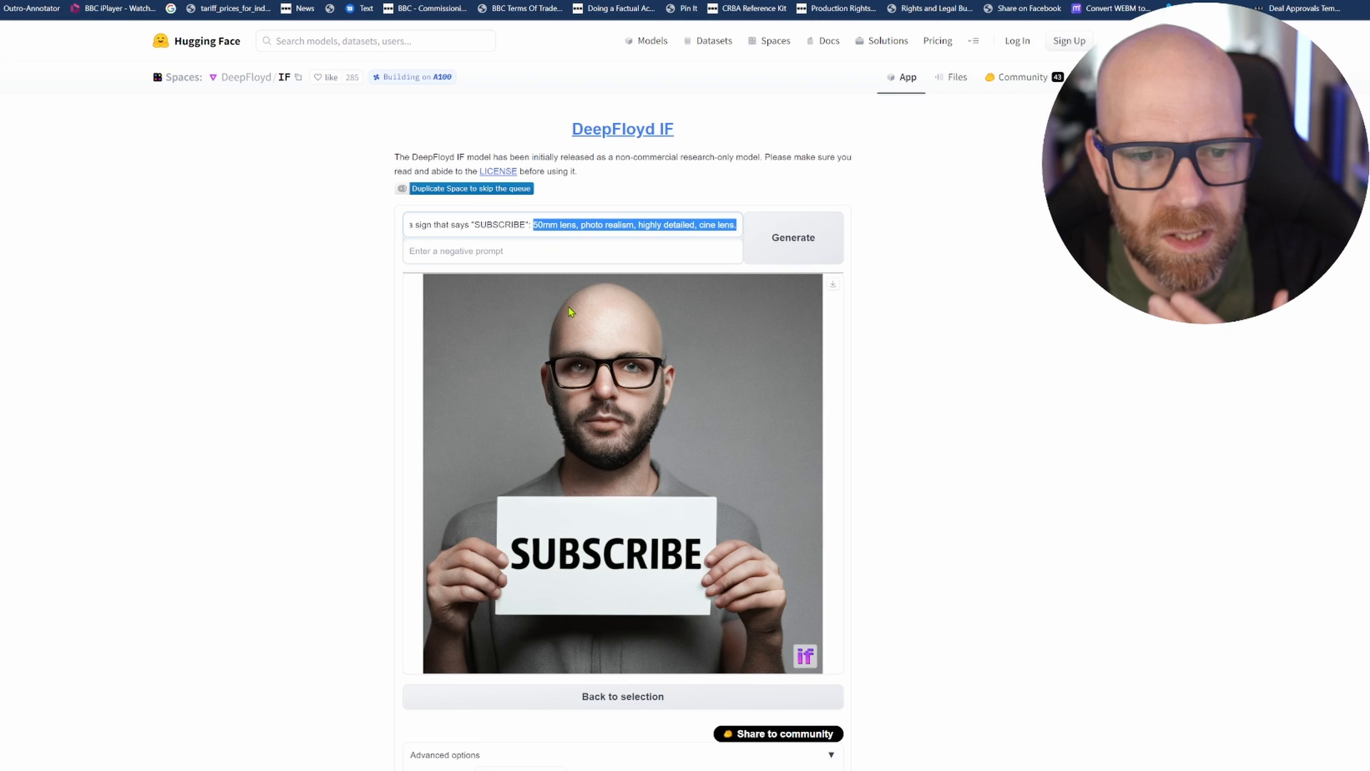
scroll(570, 316, down, 2)
scroll(579, 343, down, 1)
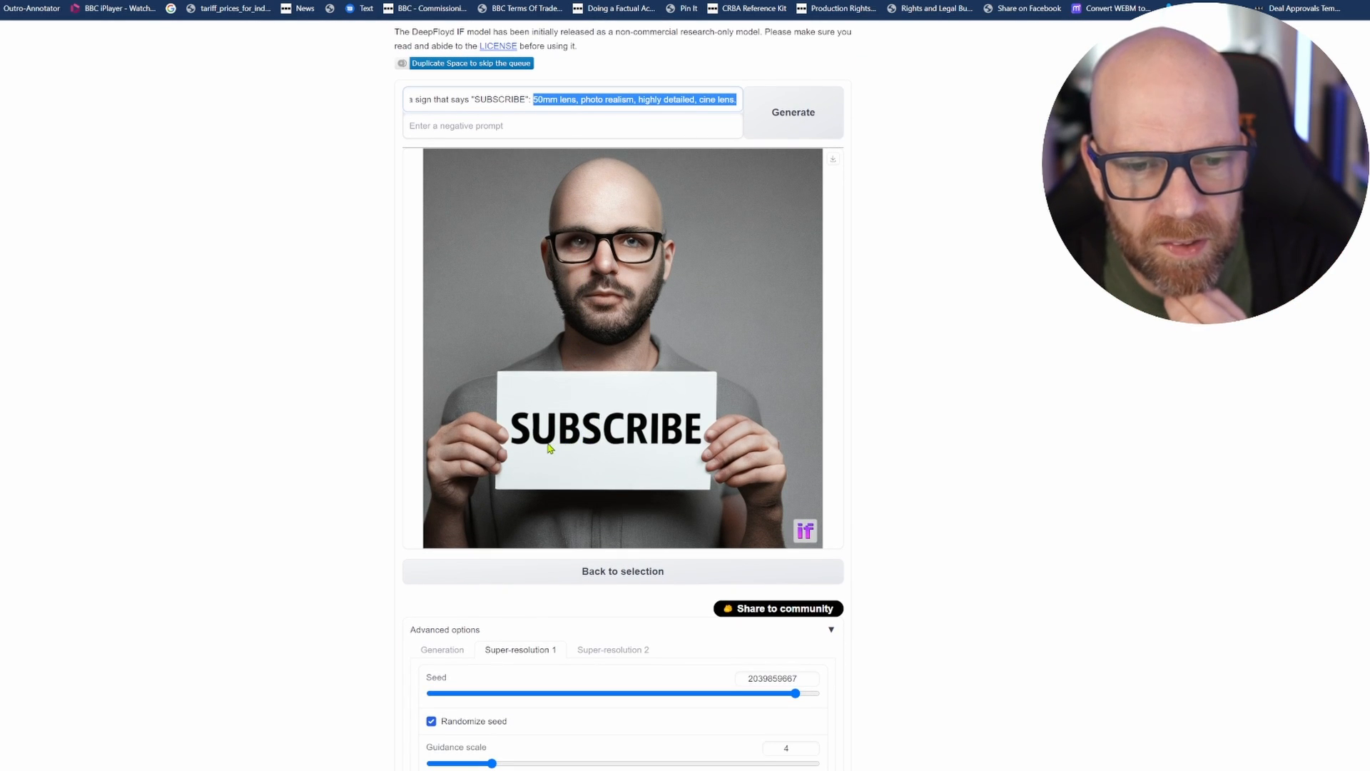
scroll(660, 454, up, 1)
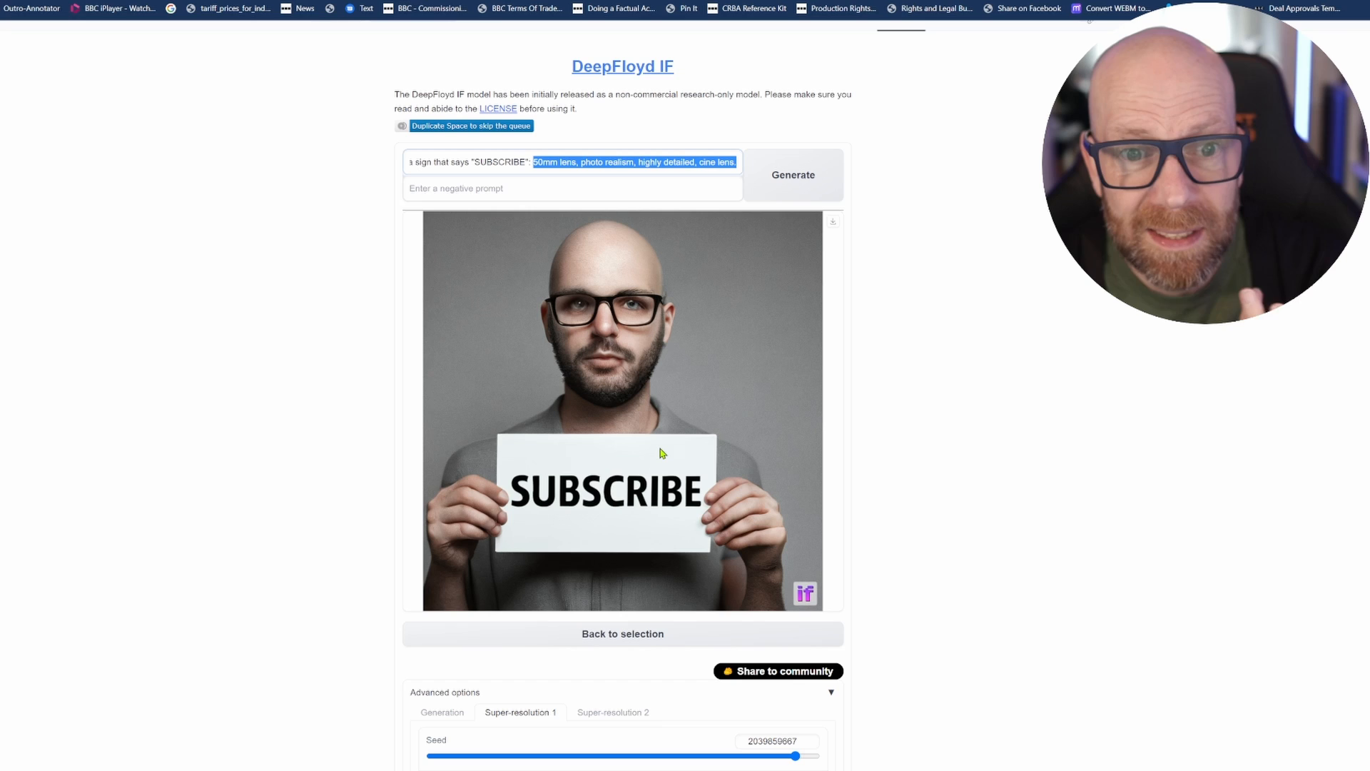
- Generate four new candidates, browse the thumbnails and select the first one with the yellow SUBSCRIBE card
click(785, 184)
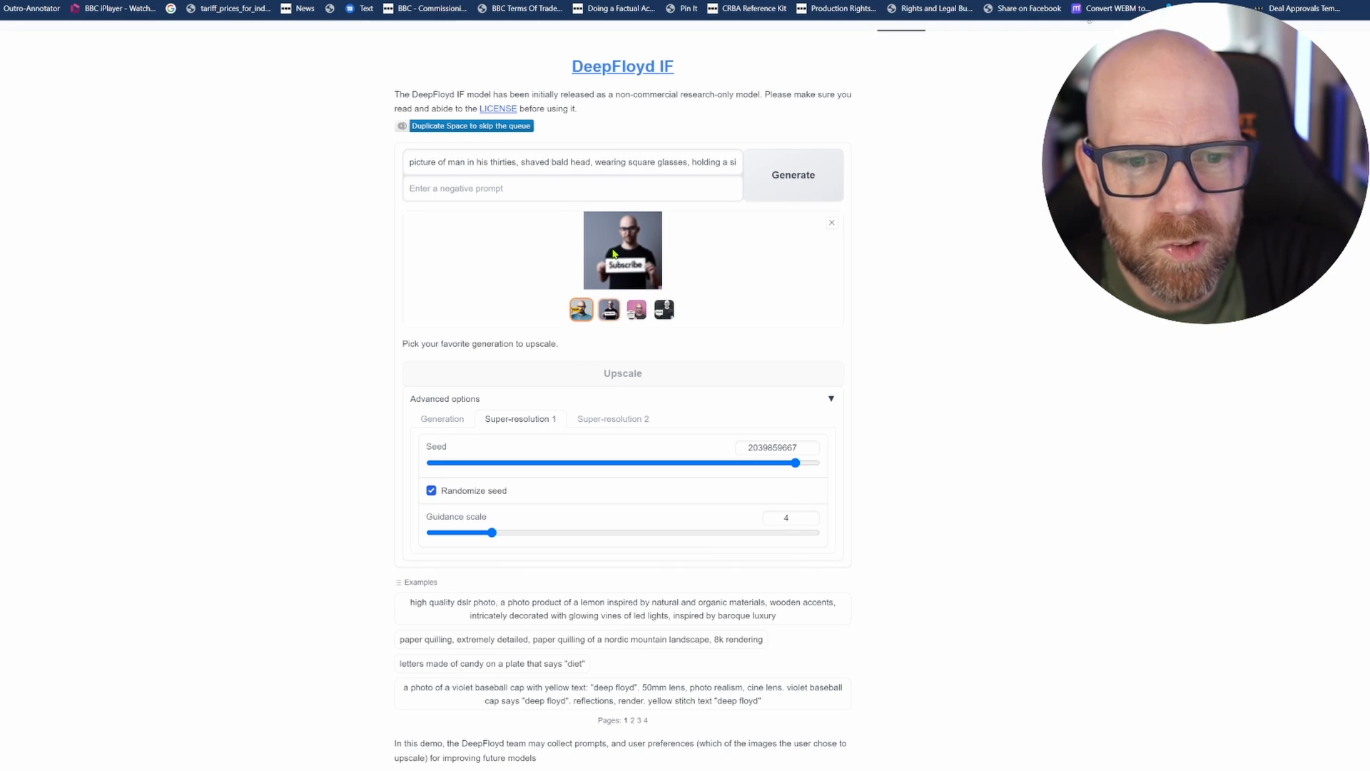
click(609, 310)
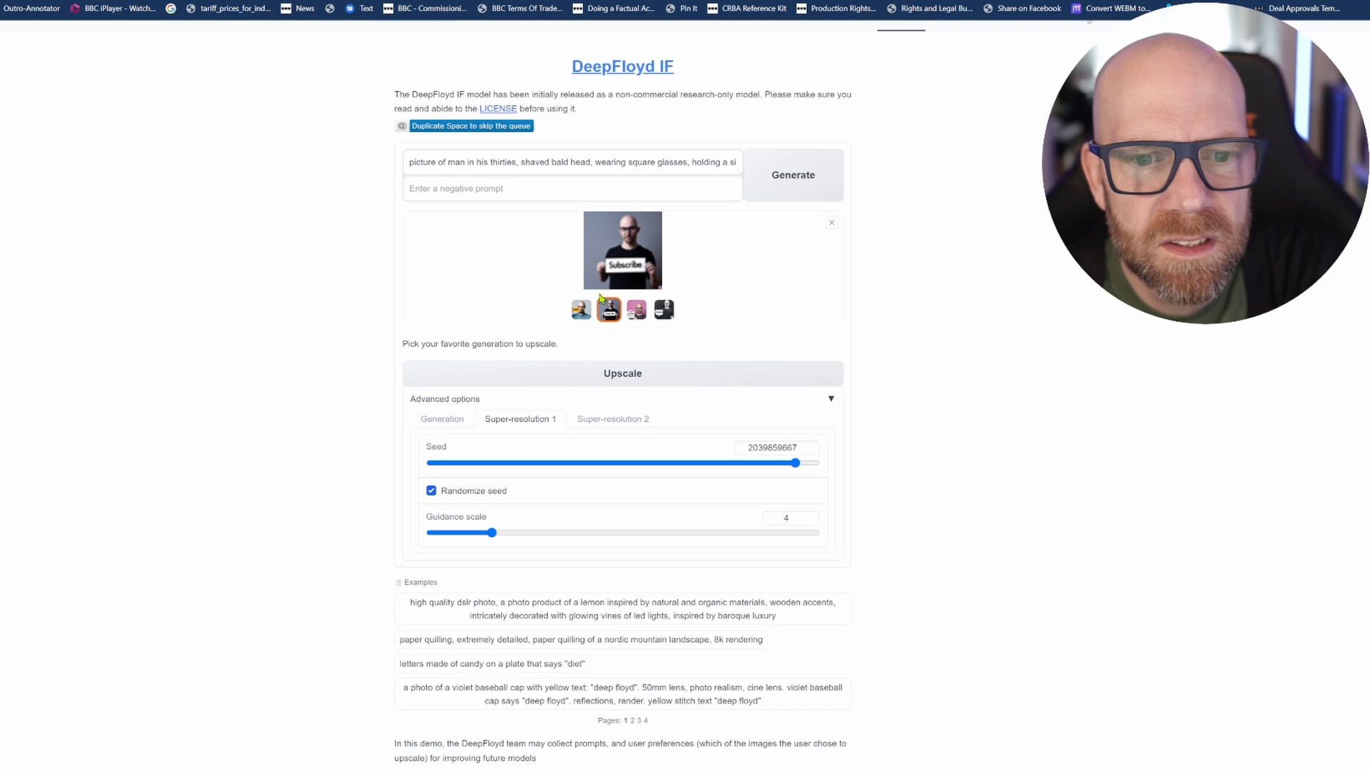
click(636, 309)
click(663, 310)
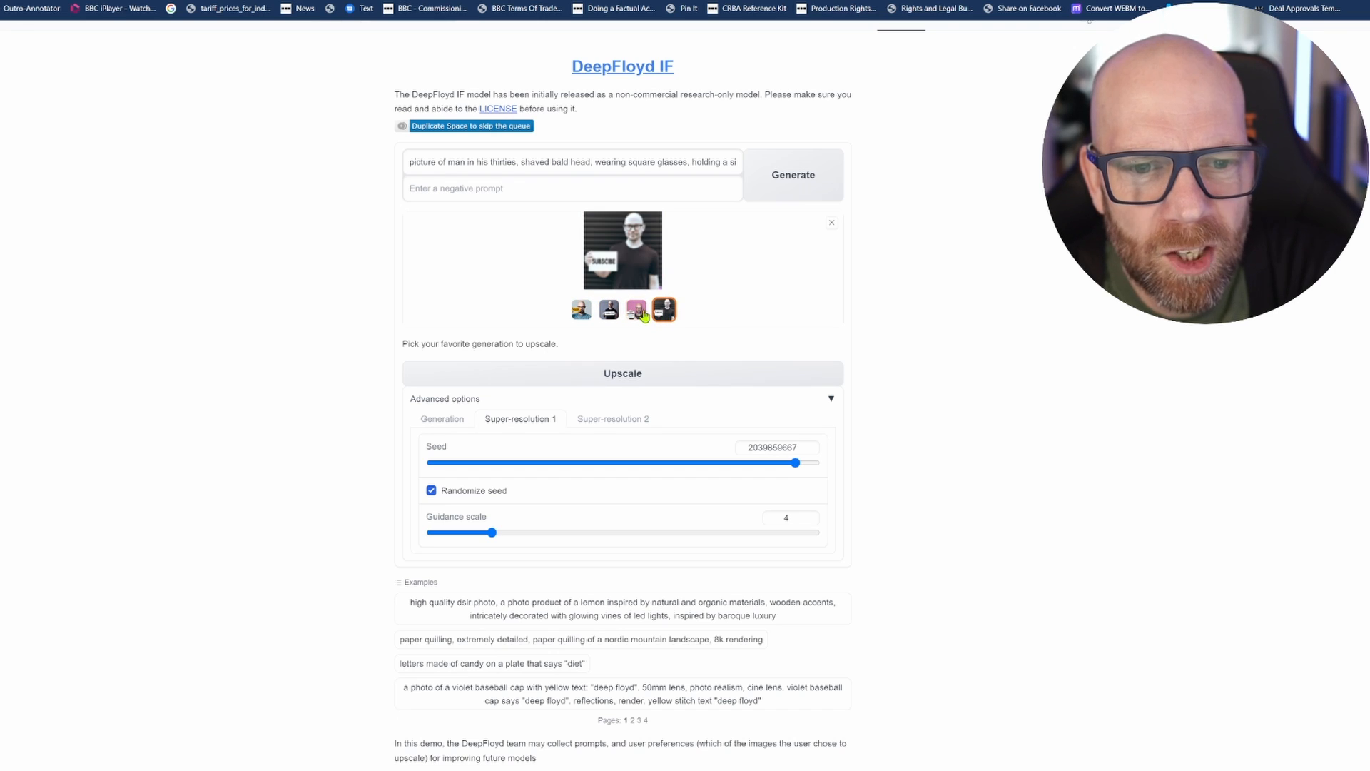
click(636, 310)
click(581, 311)
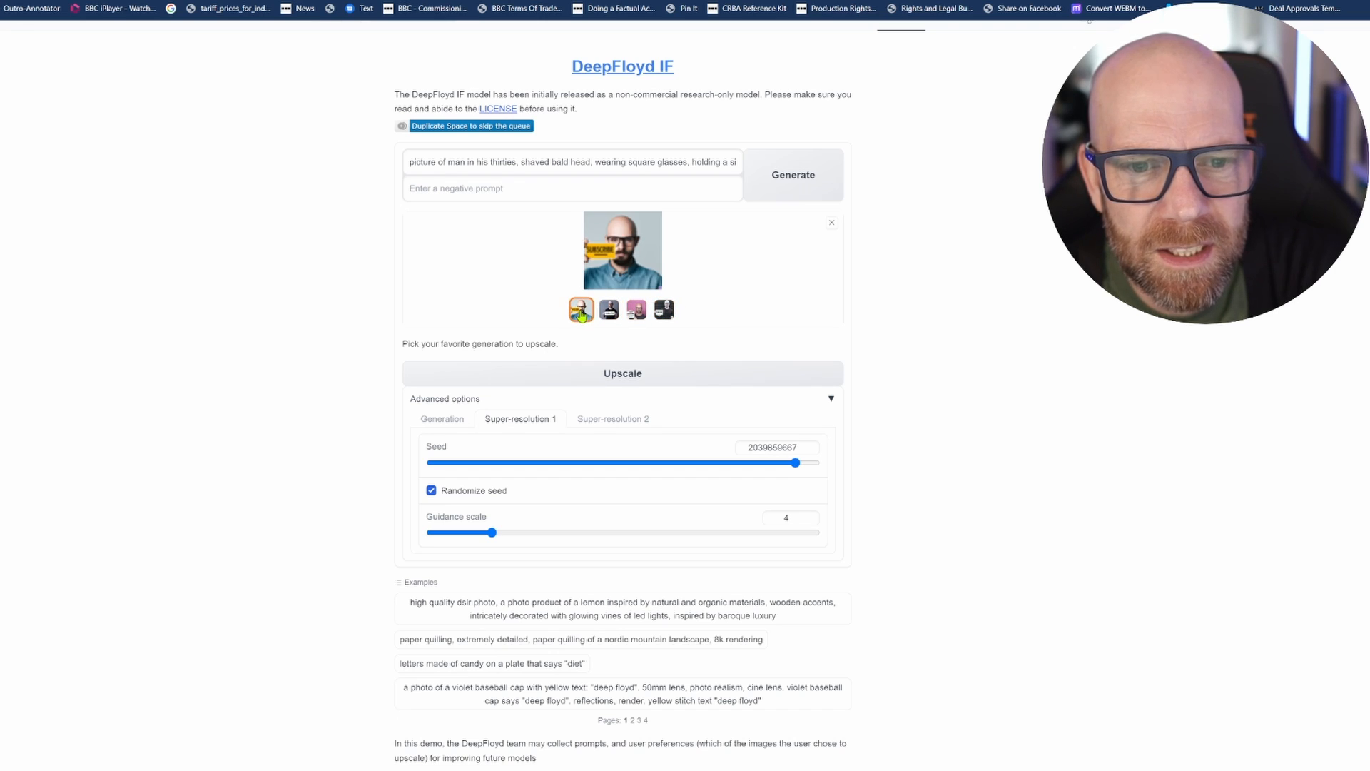
- Upscale the chosen candidate into a large image of the bald man holding the SUBSCRIBE card
click(601, 377)
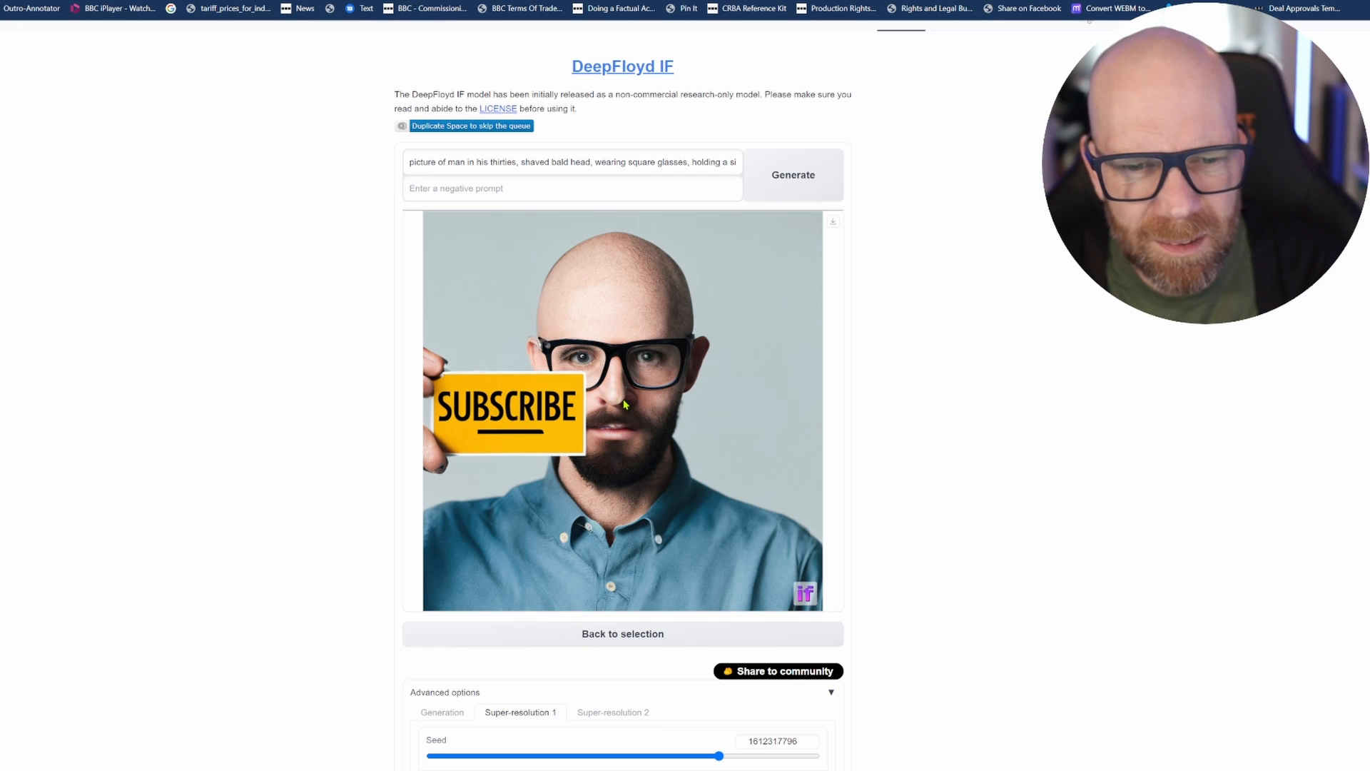
scroll(613, 401, down, 1)
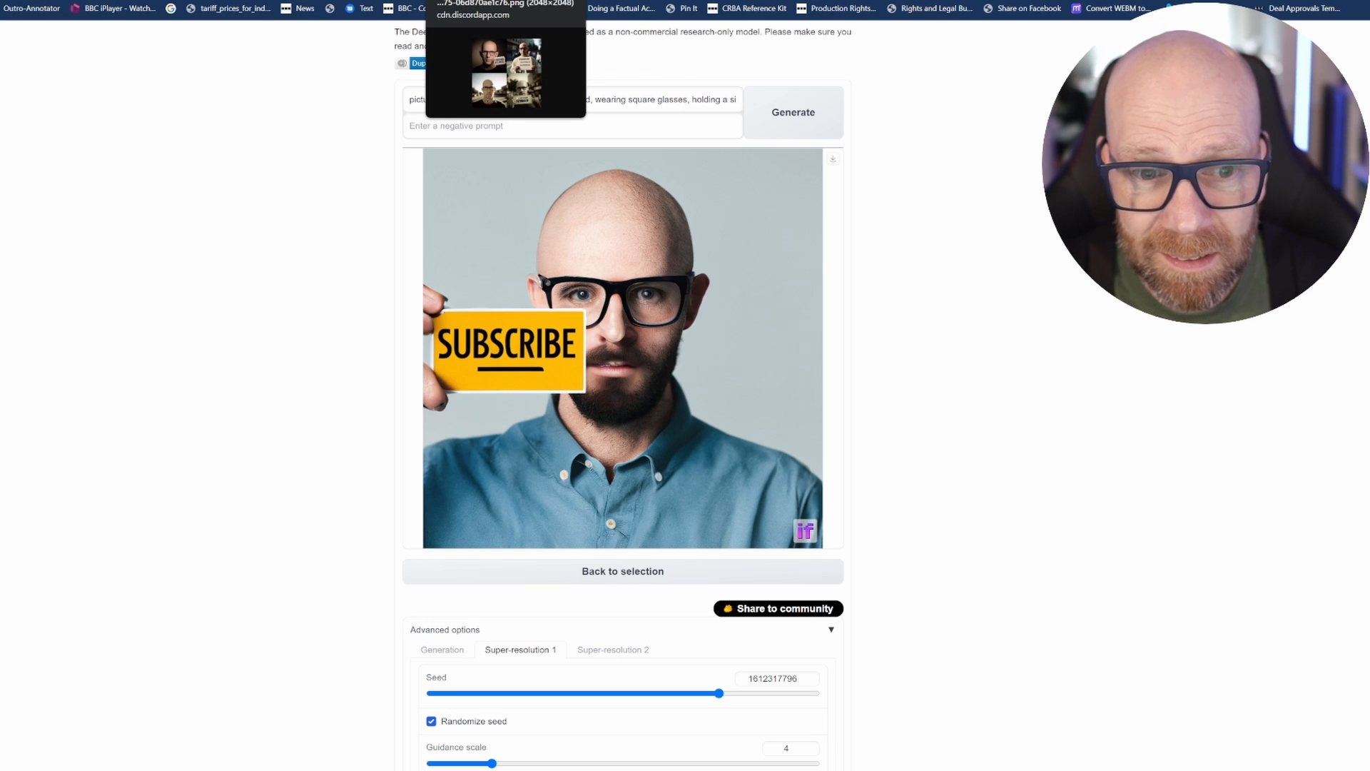
scroll(456, 312, up, 2)
scroll(456, 312, down, 1)
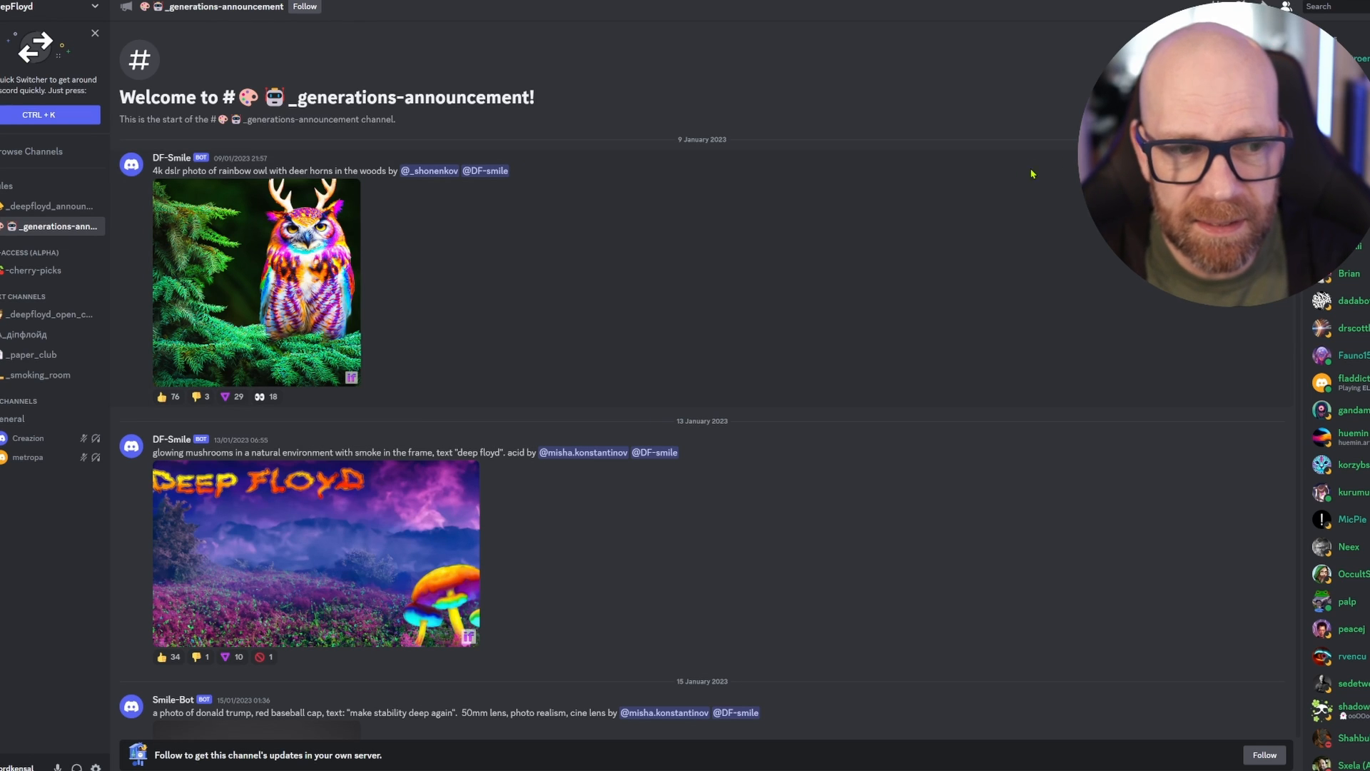
scroll(481, 322, down, 1)
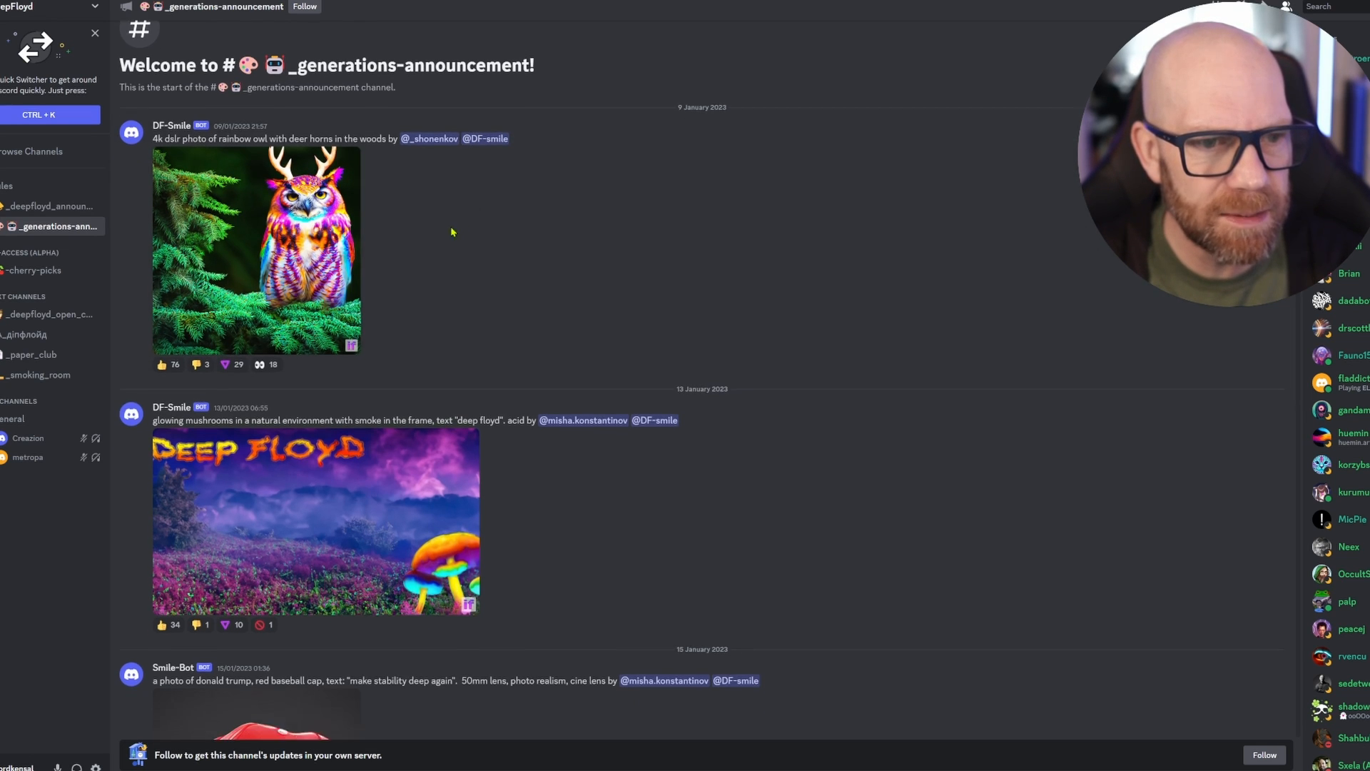
click(307, 195)
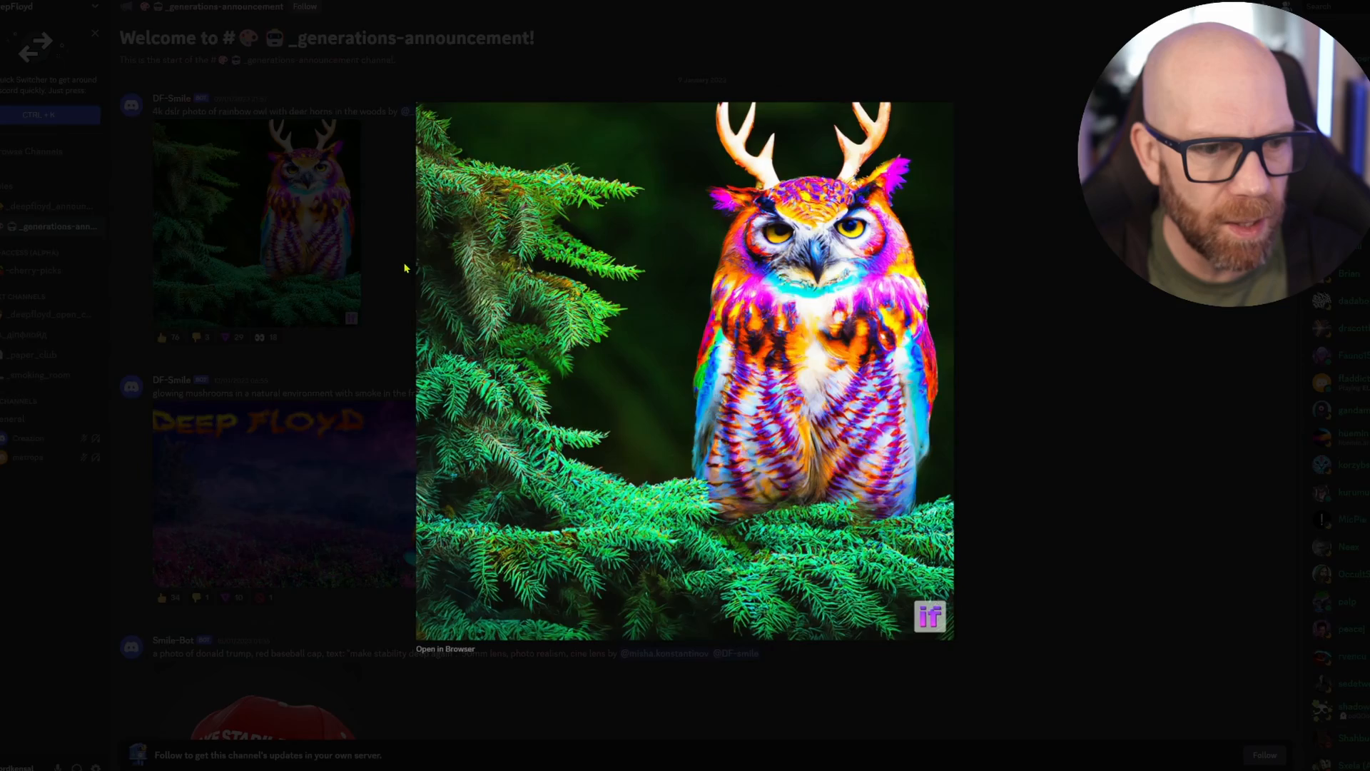
key(Right)
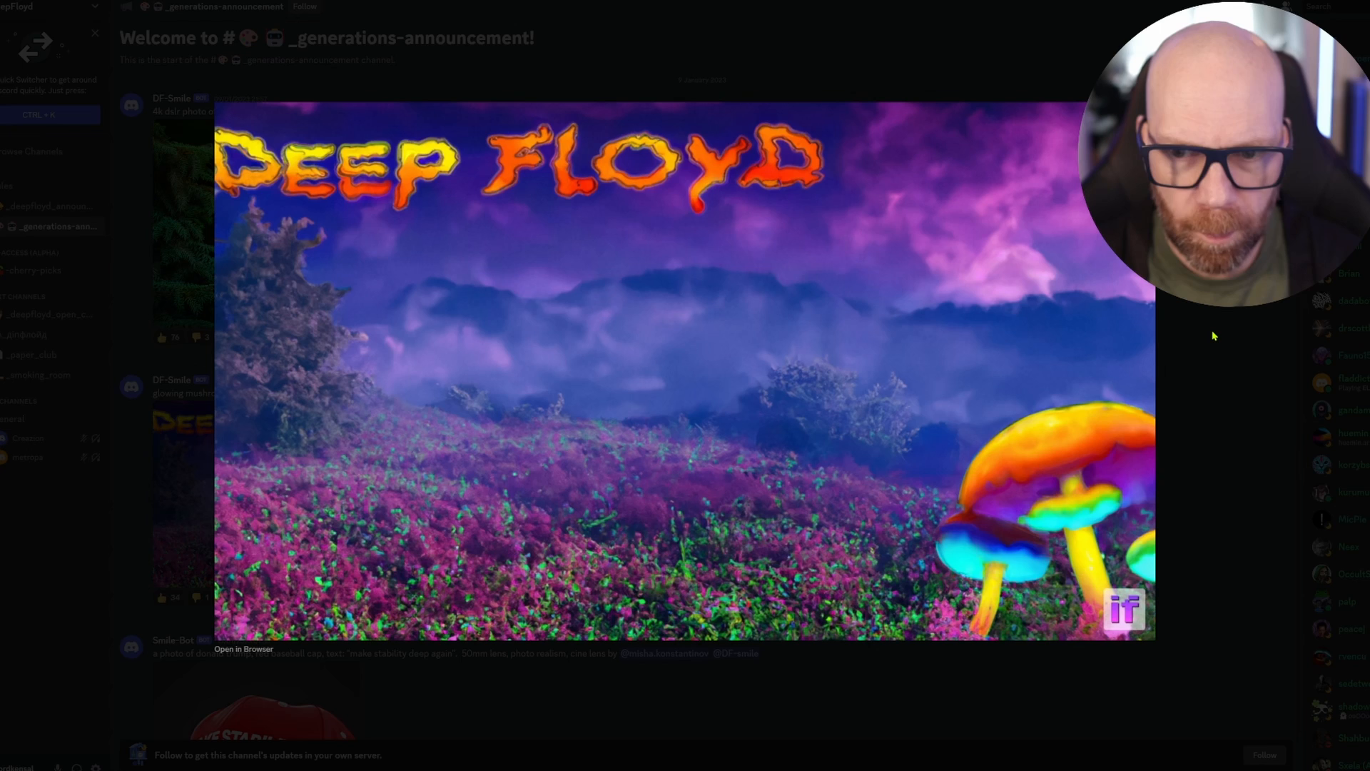
key(Escape)
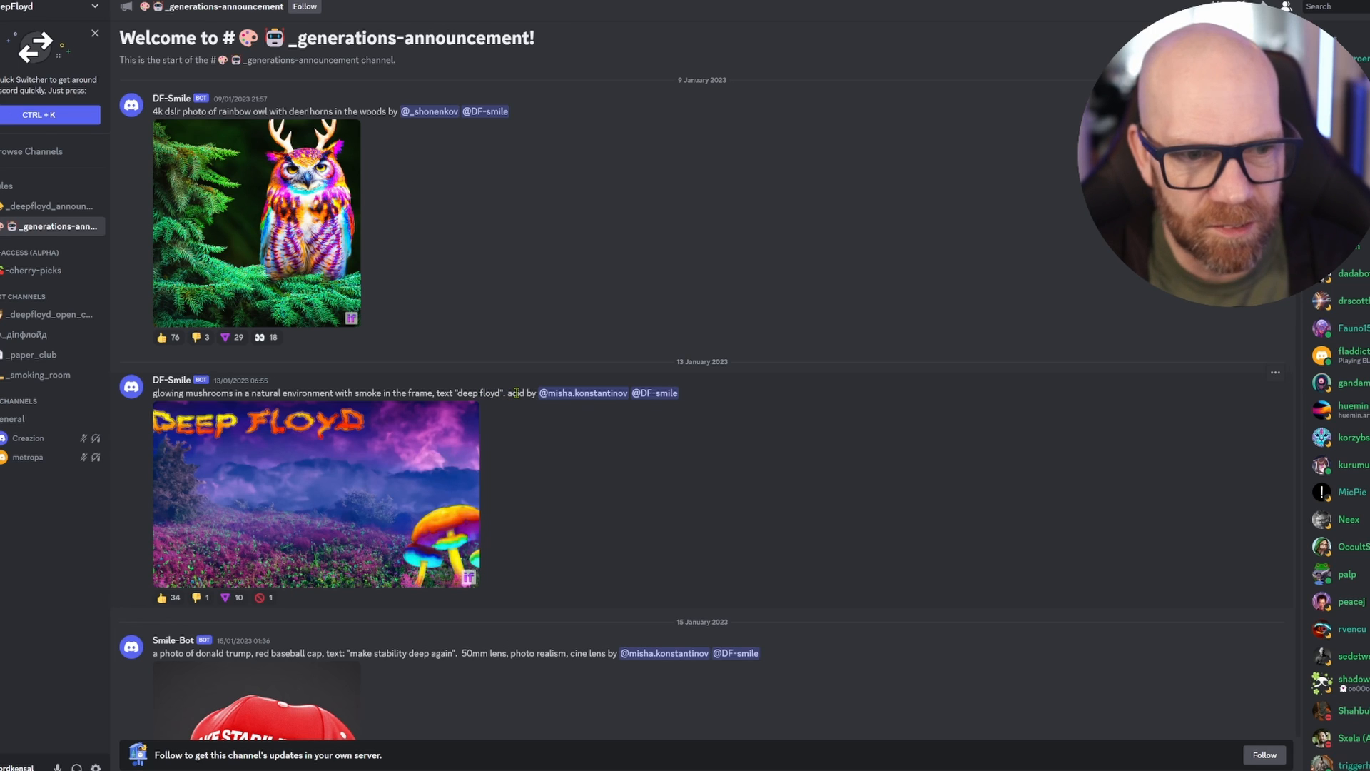
click(367, 471)
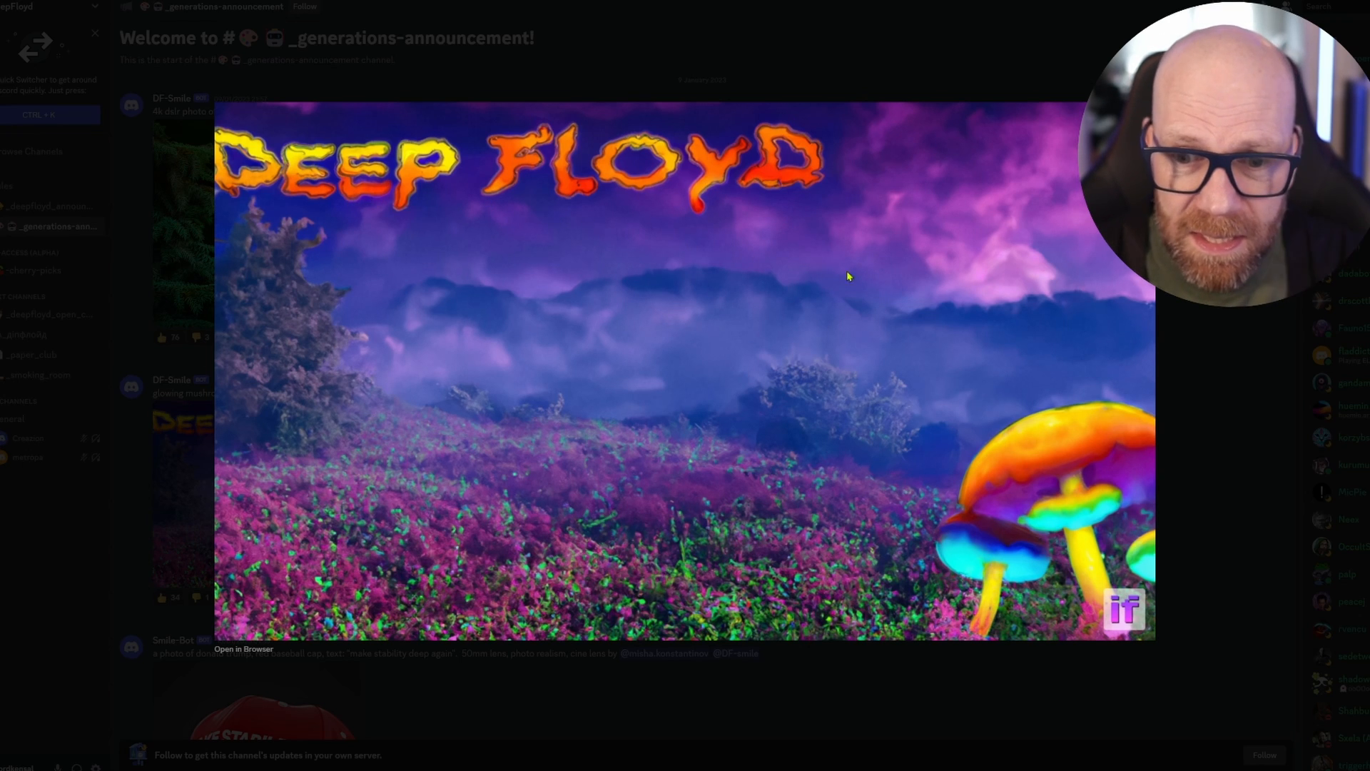
click(1186, 383)
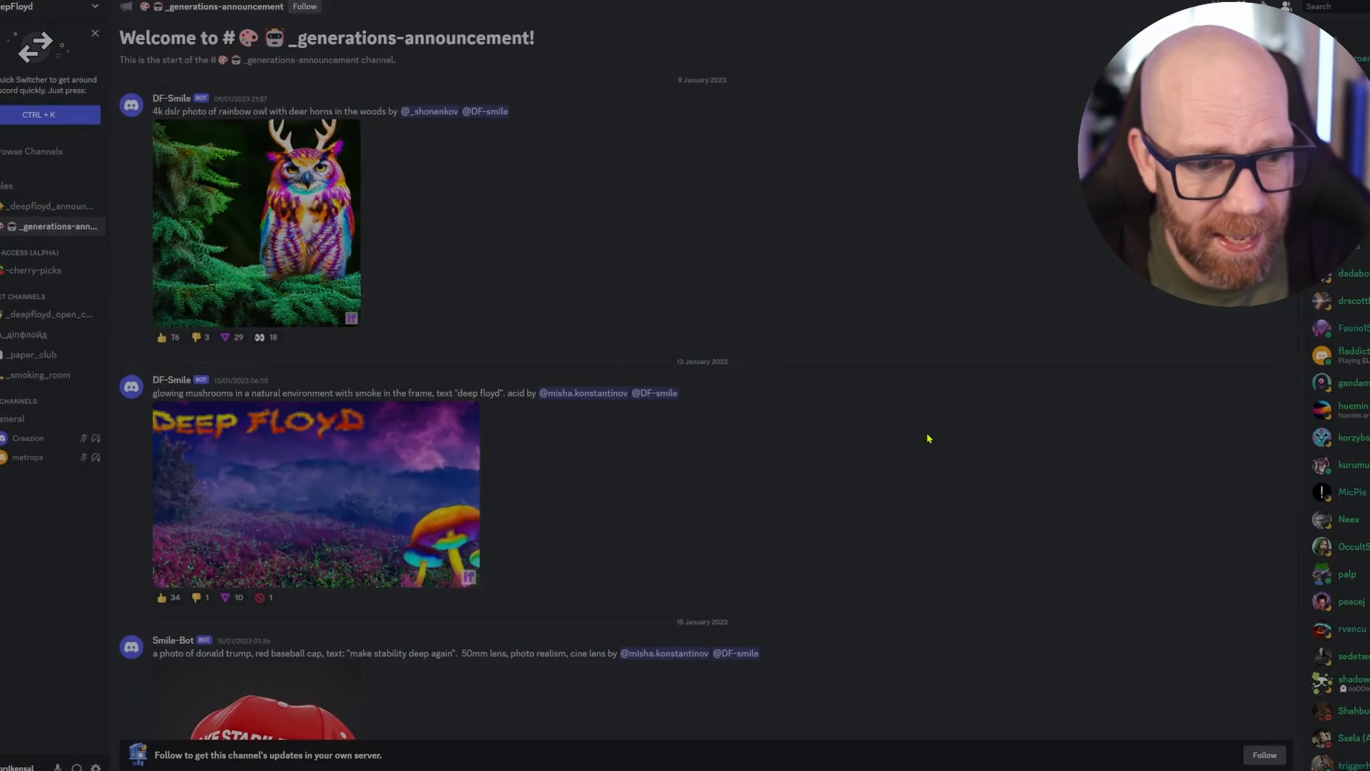
scroll(931, 429, down, 3)
click(256, 412)
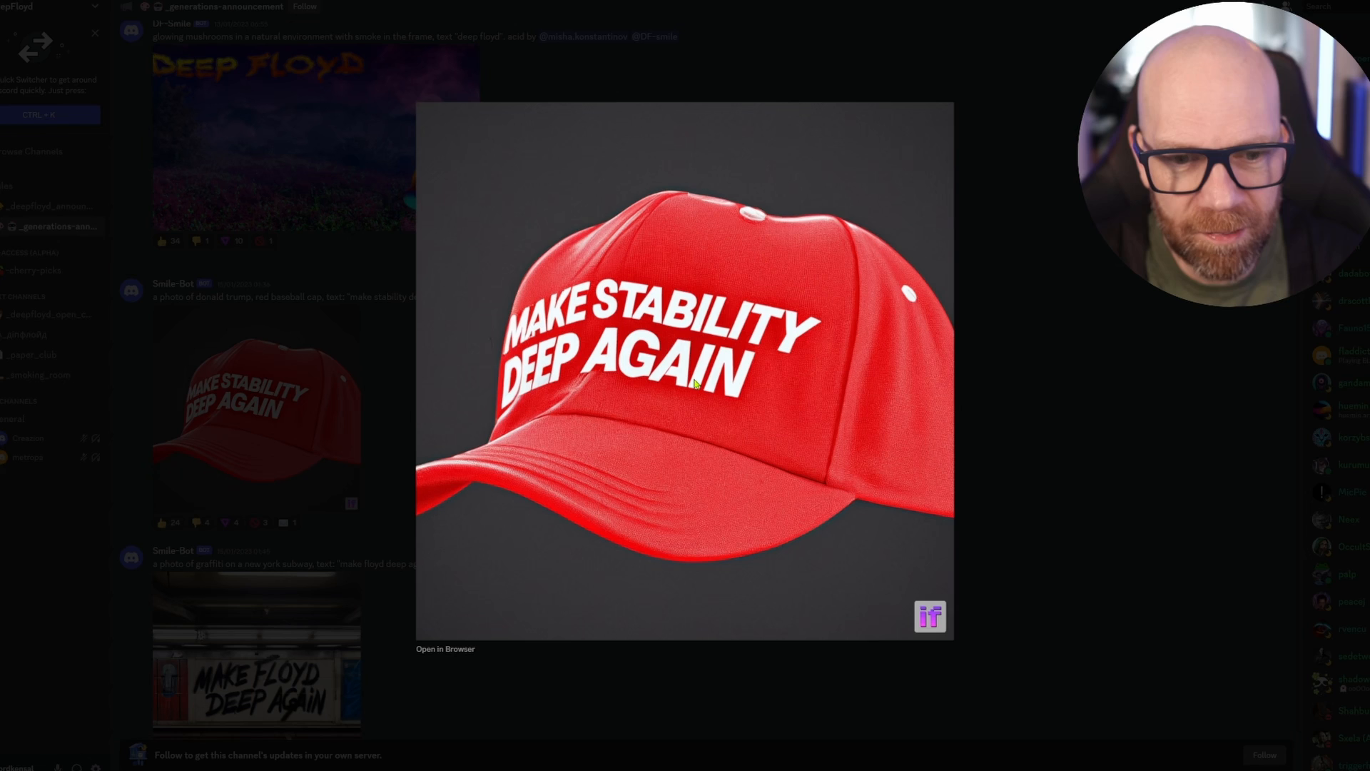
click(392, 376)
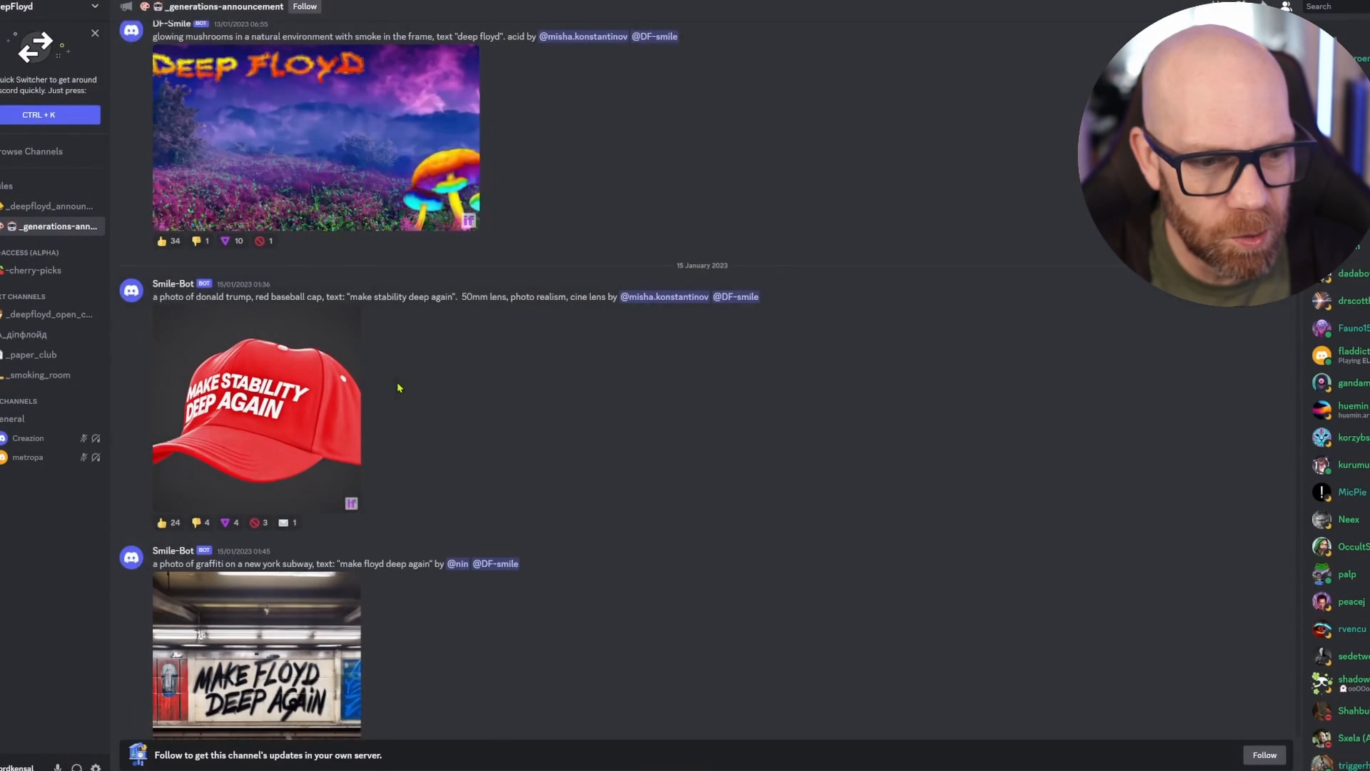
scroll(393, 375, down, 3)
click(263, 439)
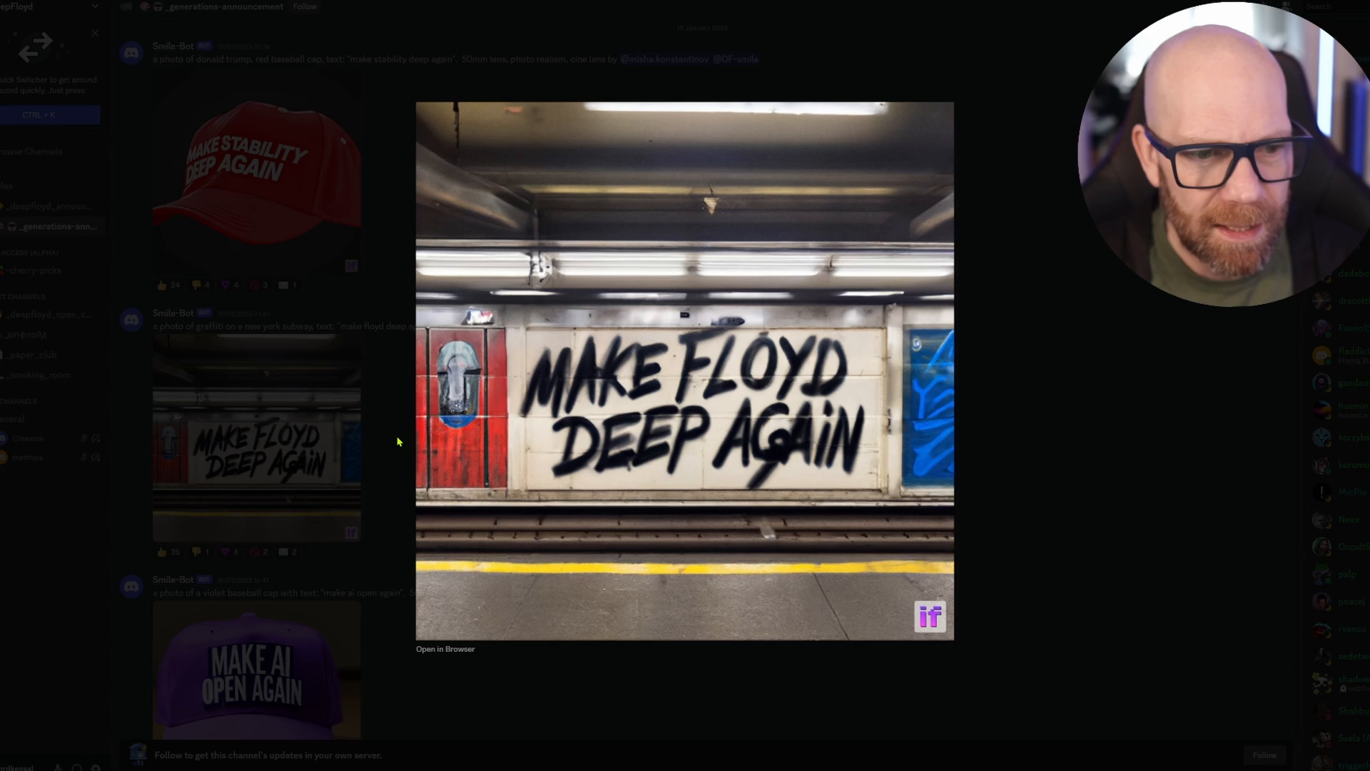
click(415, 579)
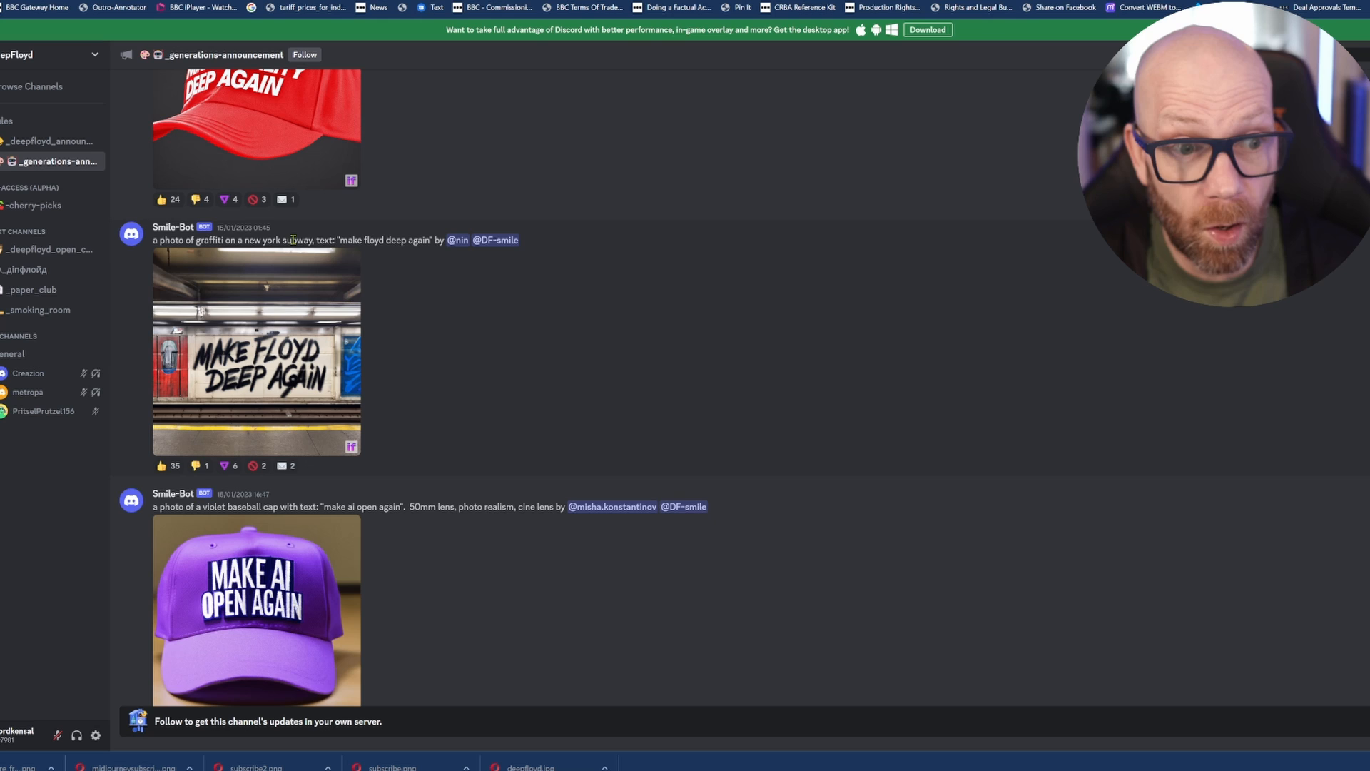
drag(340, 240, 431, 241)
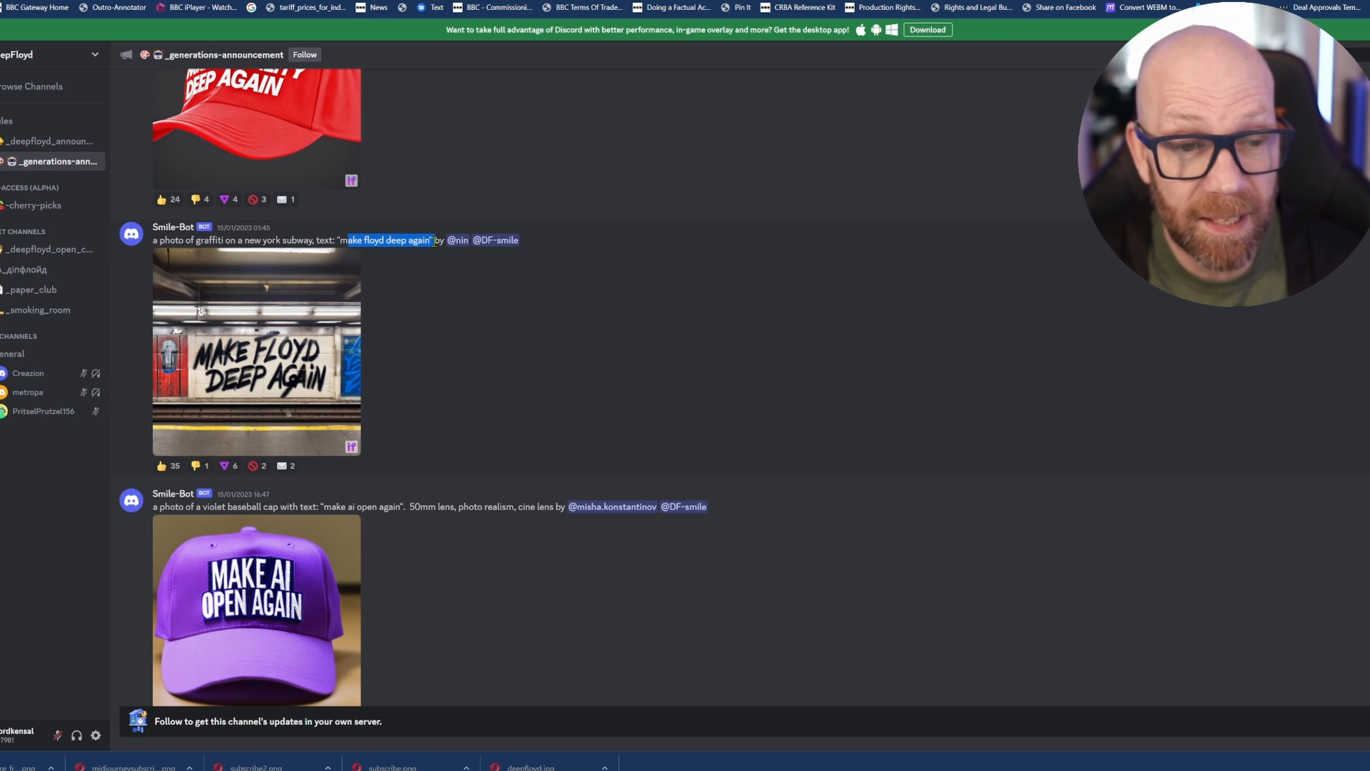
scroll(345, 304, down, 2)
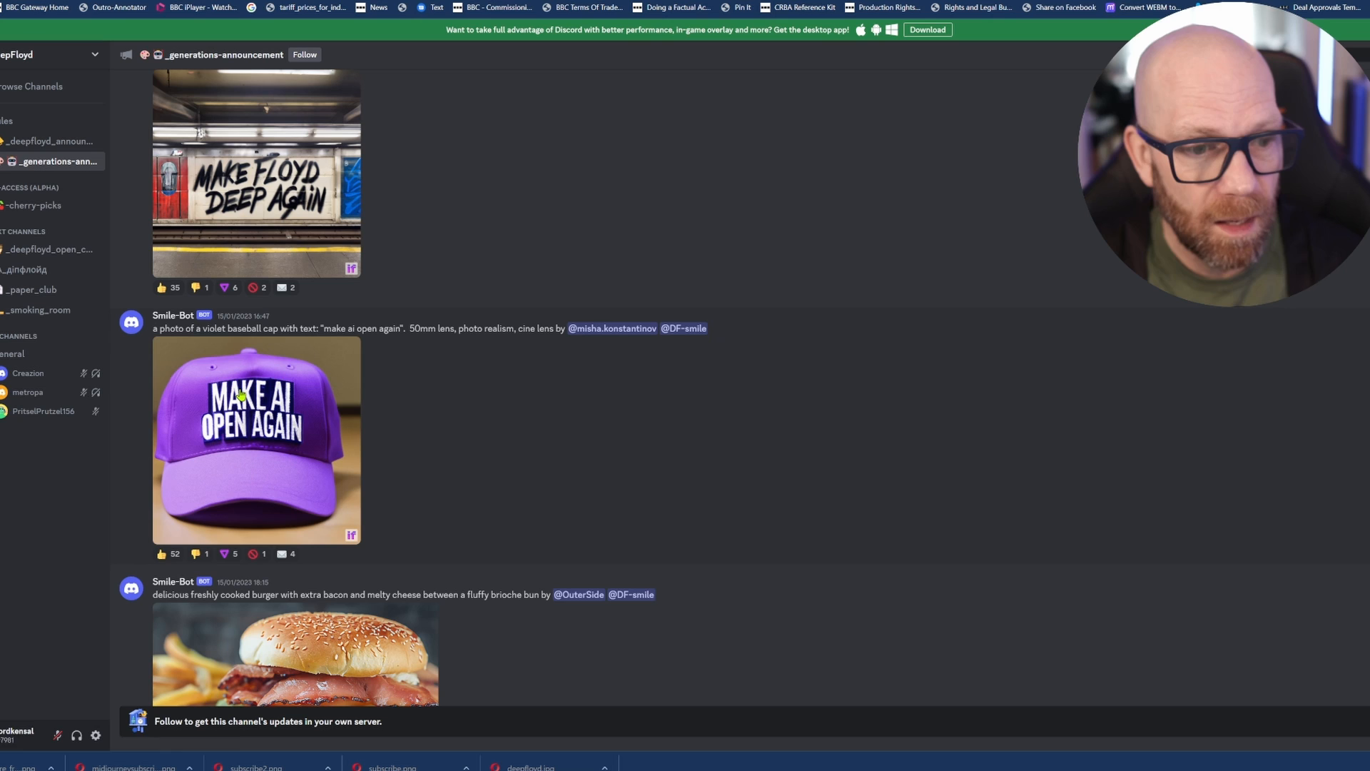
- View the violet cap and burger images standalone in the browser, returning to the Discord channel each time
click(245, 399)
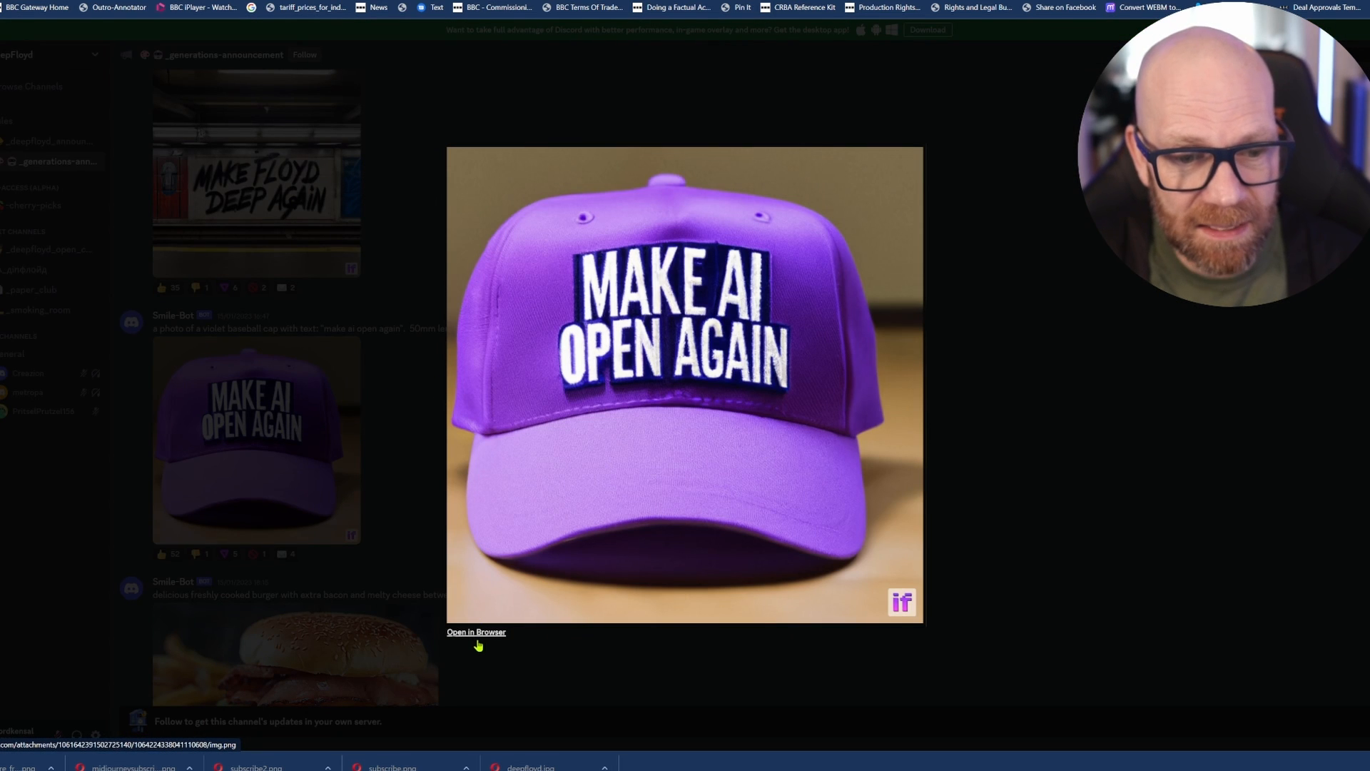
click(477, 643)
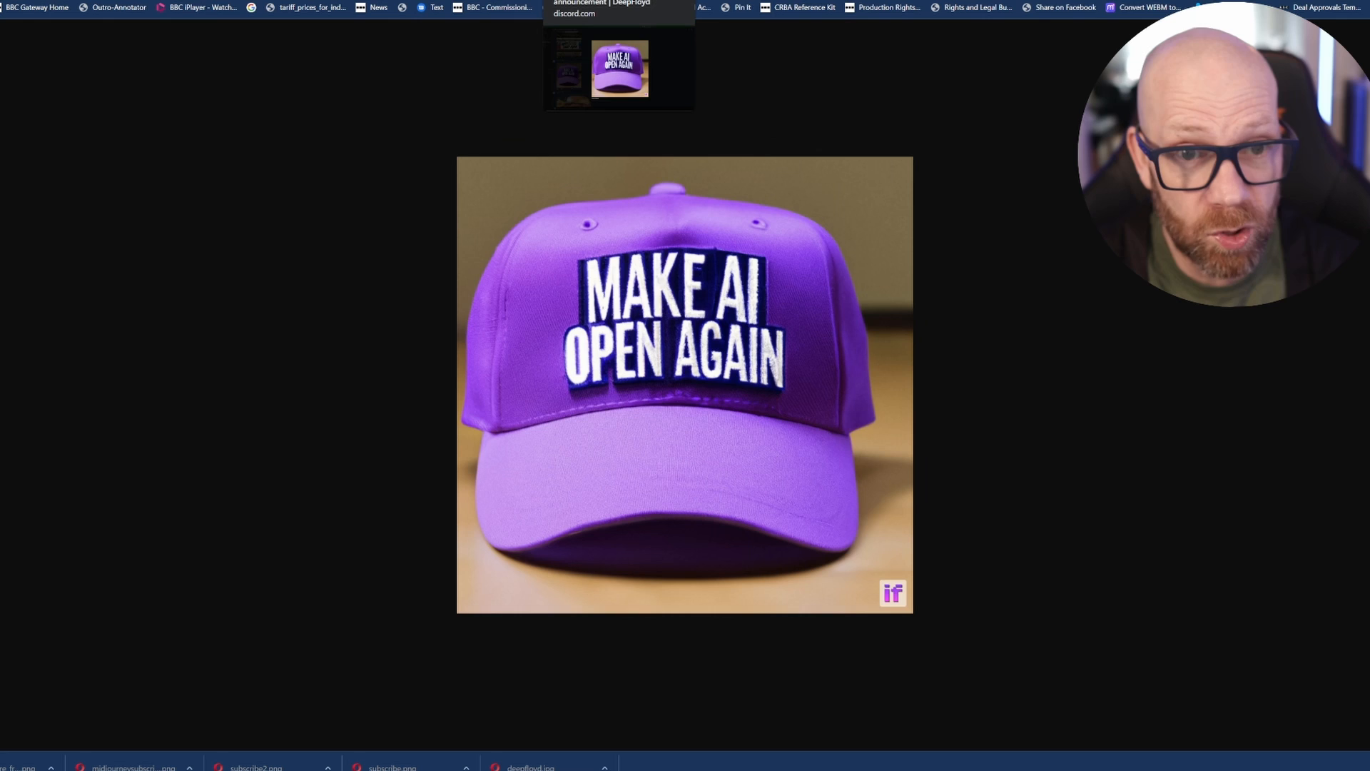
click(620, 7)
click(562, 335)
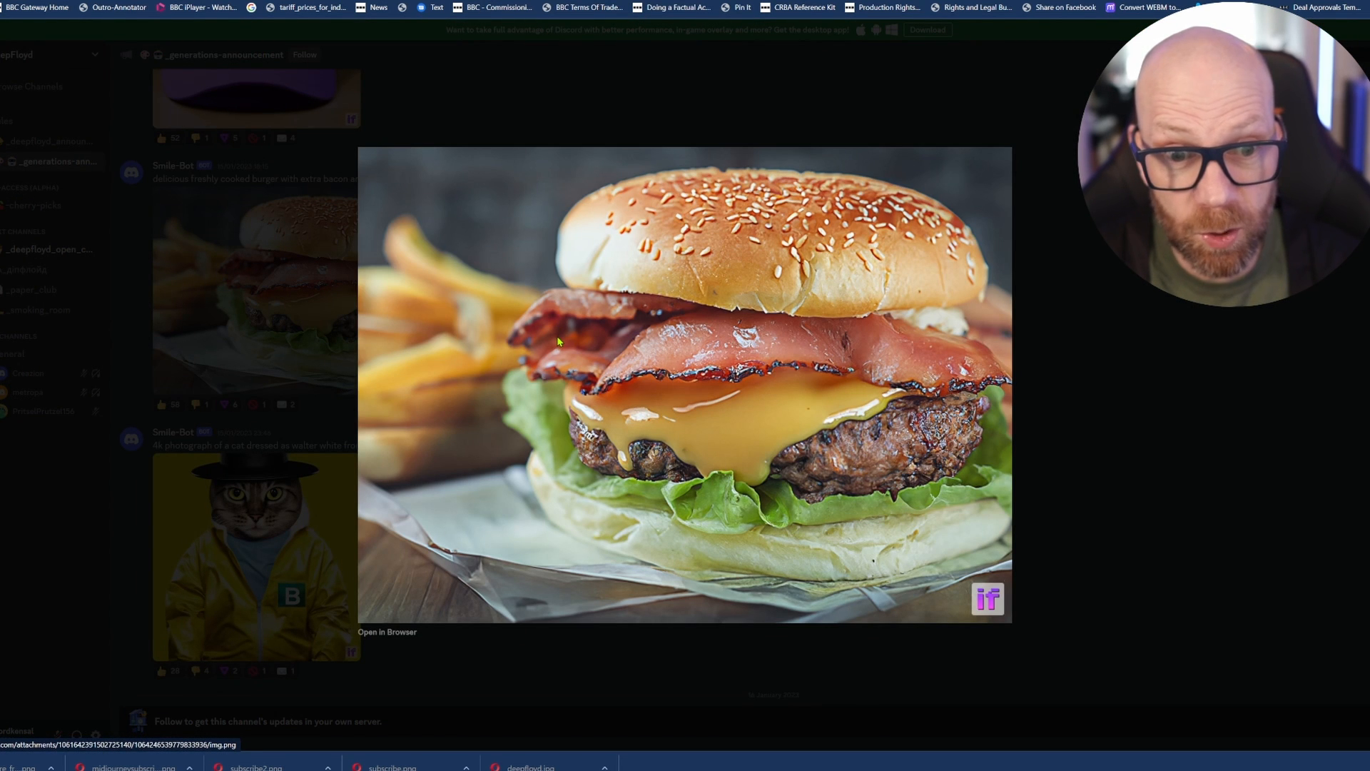
click(387, 632)
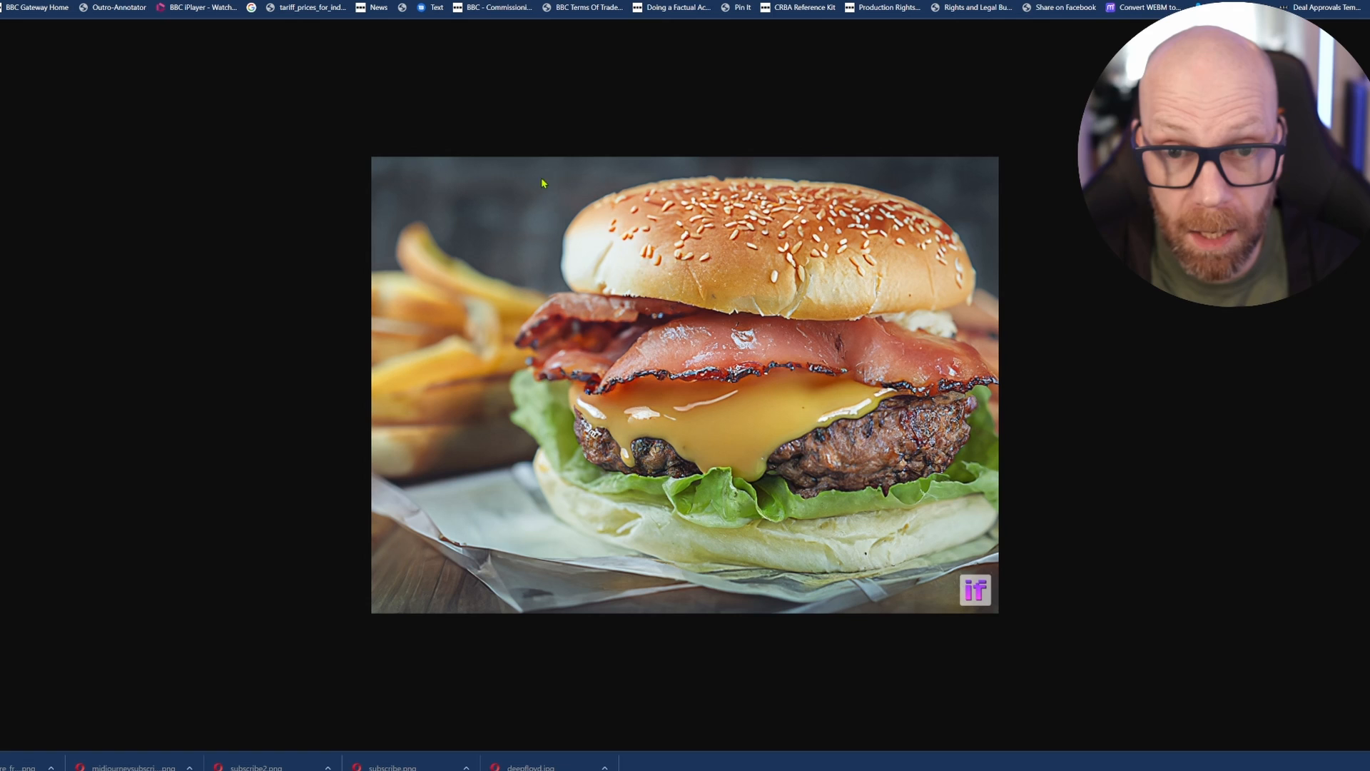
key(Escape)
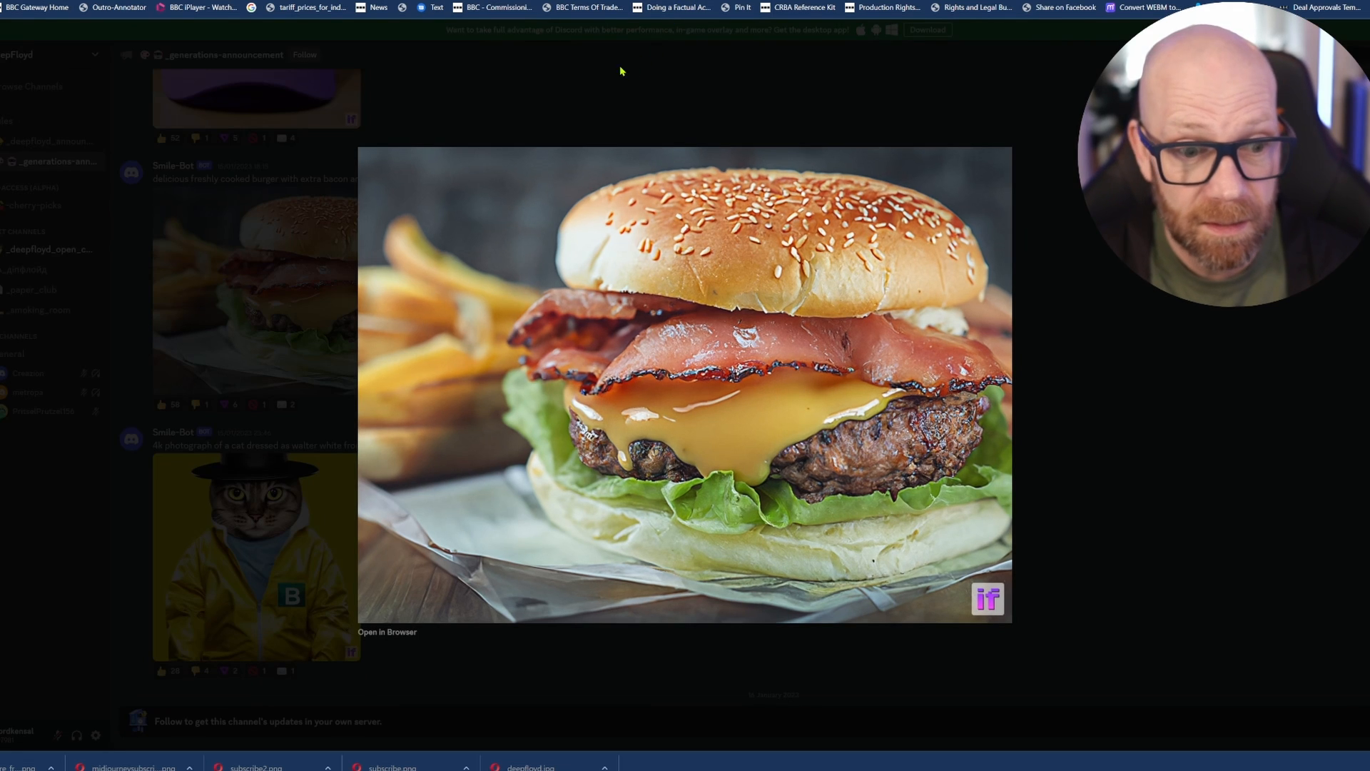
scroll(354, 386, down, 2)
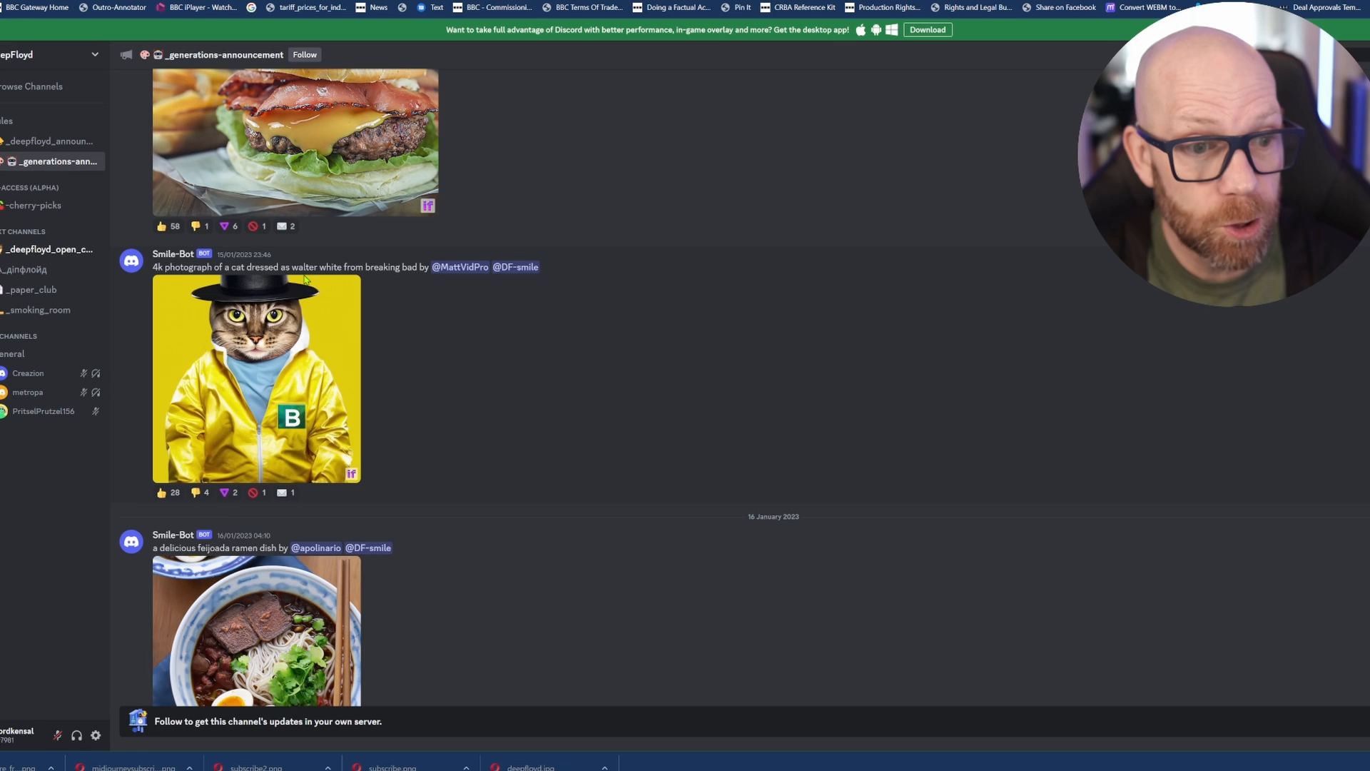
- View the Walter White cat, feijoada ramen and Persian carpet images, then enlarge the four numbered wine bottles
click(272, 356)
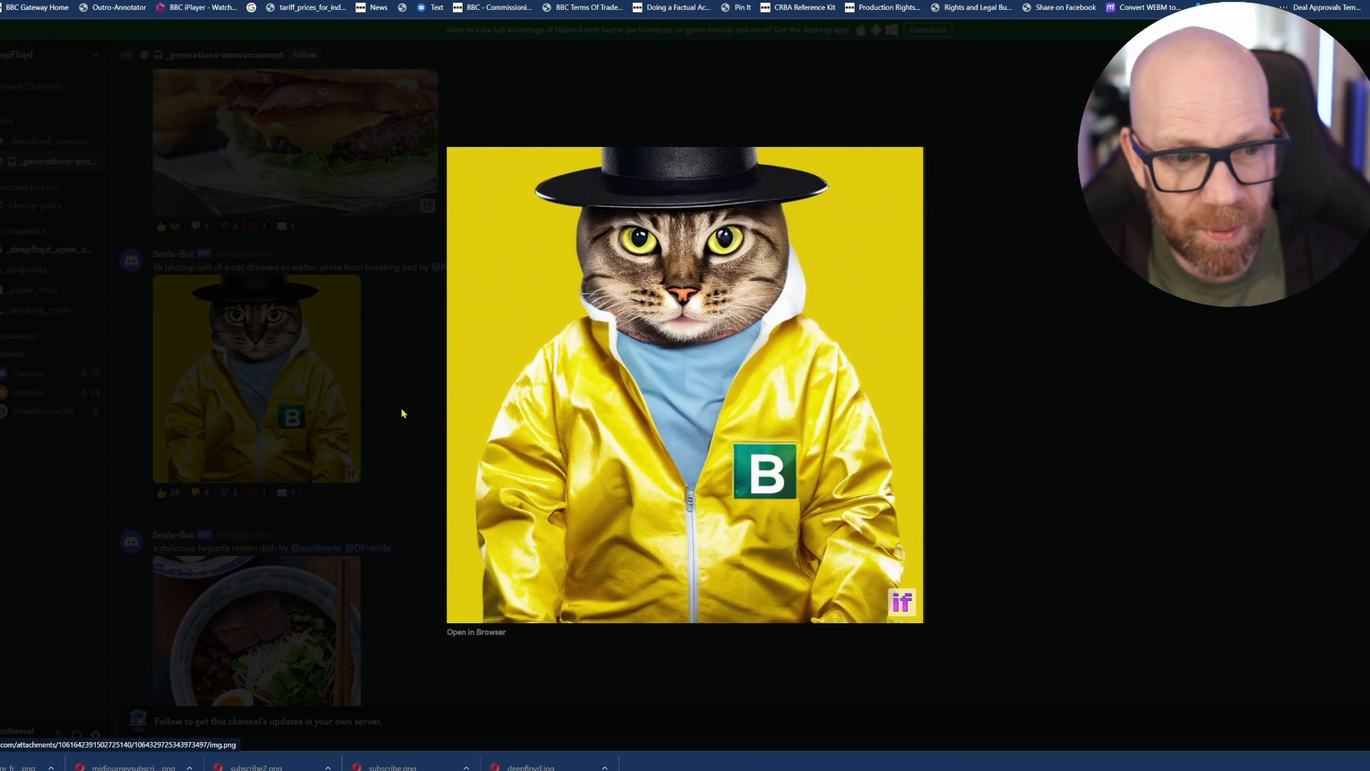
click(407, 414)
click(301, 402)
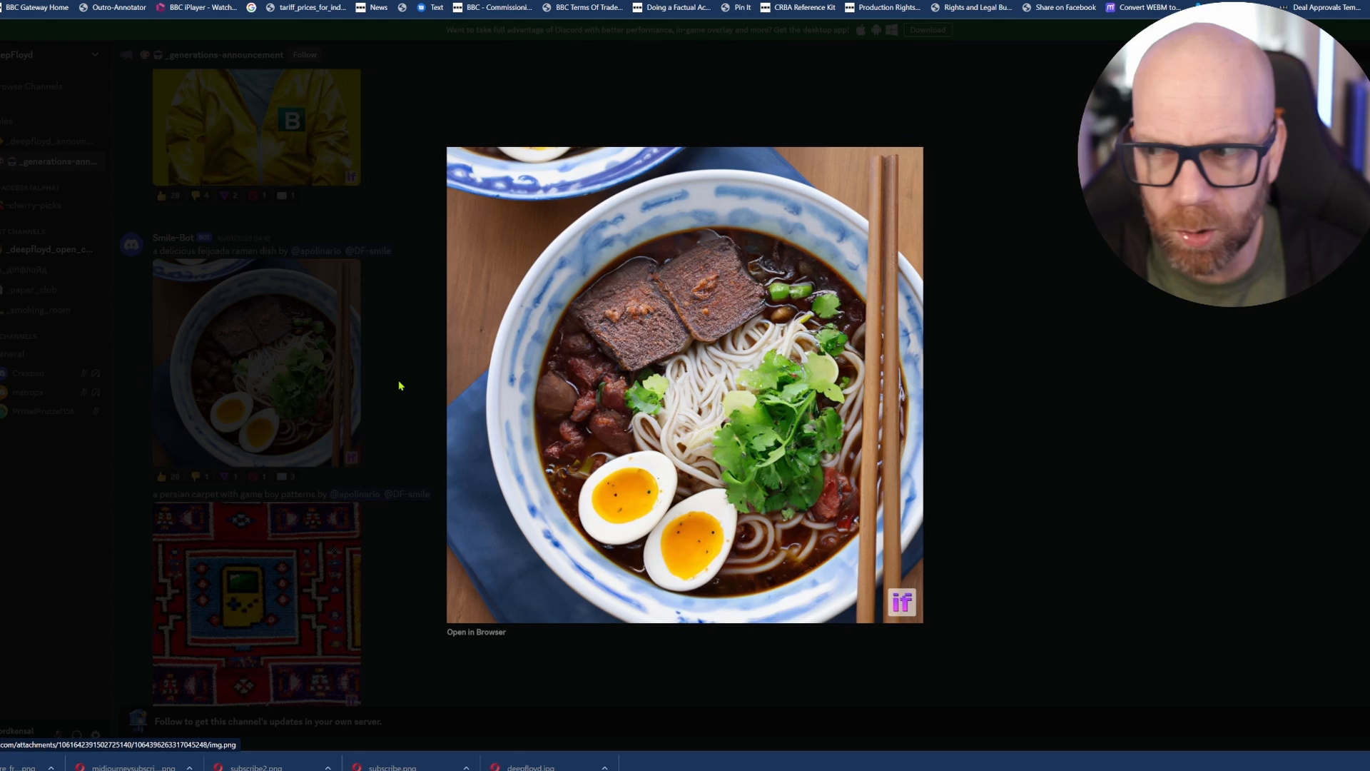
key(Right)
key(Escape)
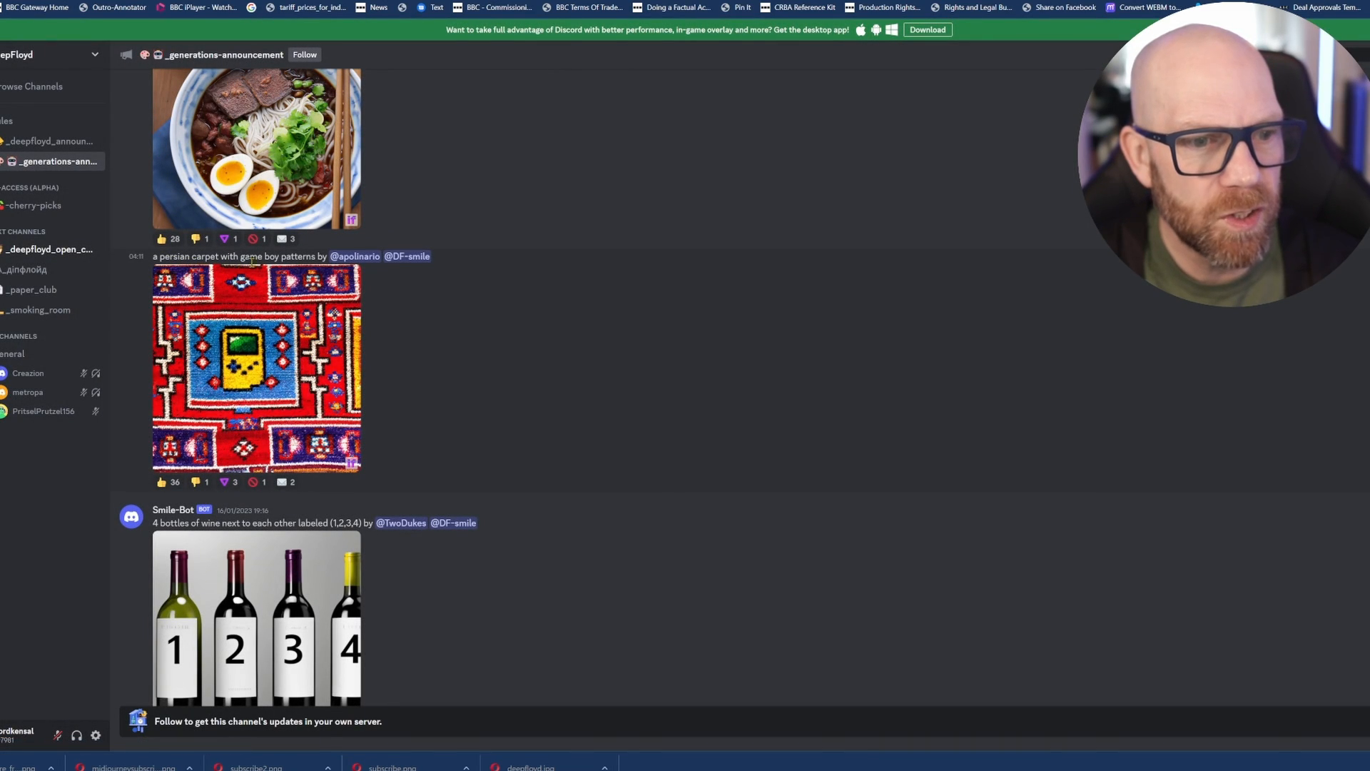
click(289, 303)
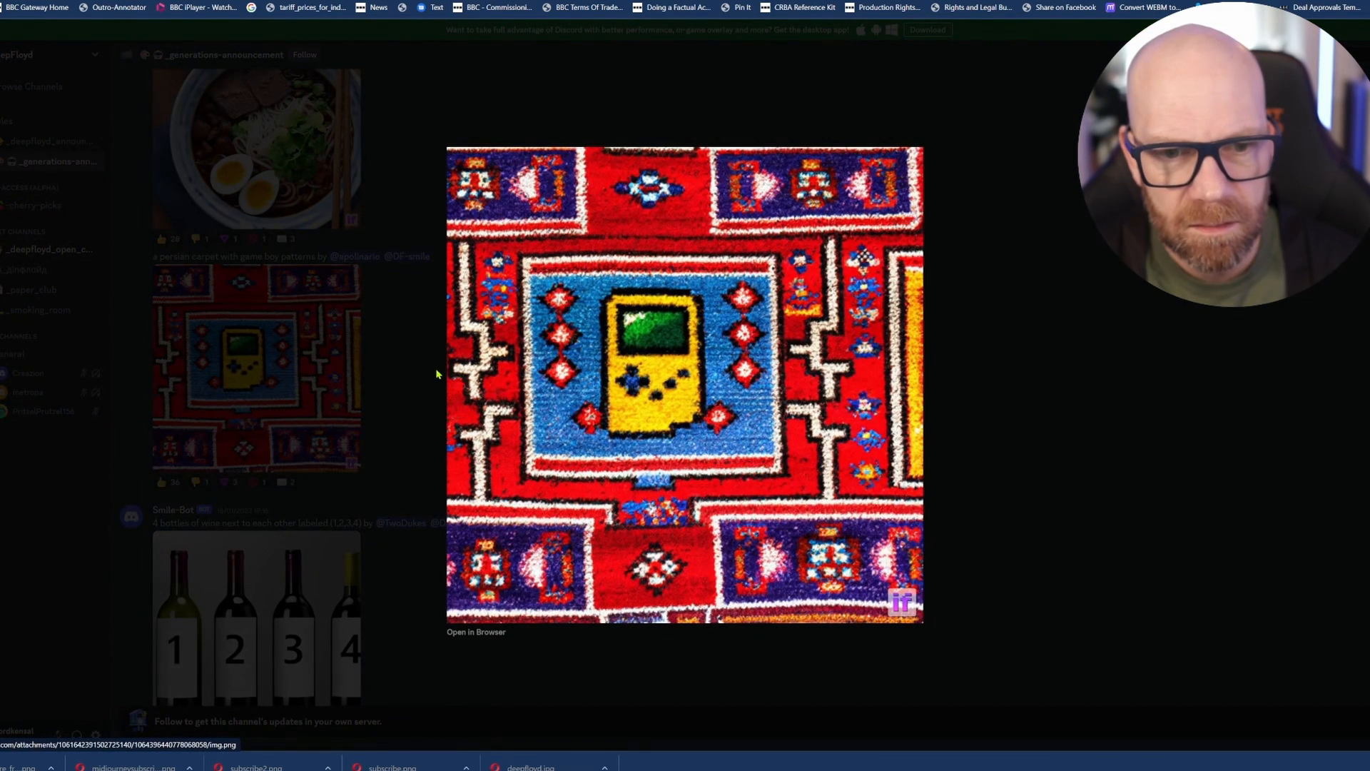
click(418, 373)
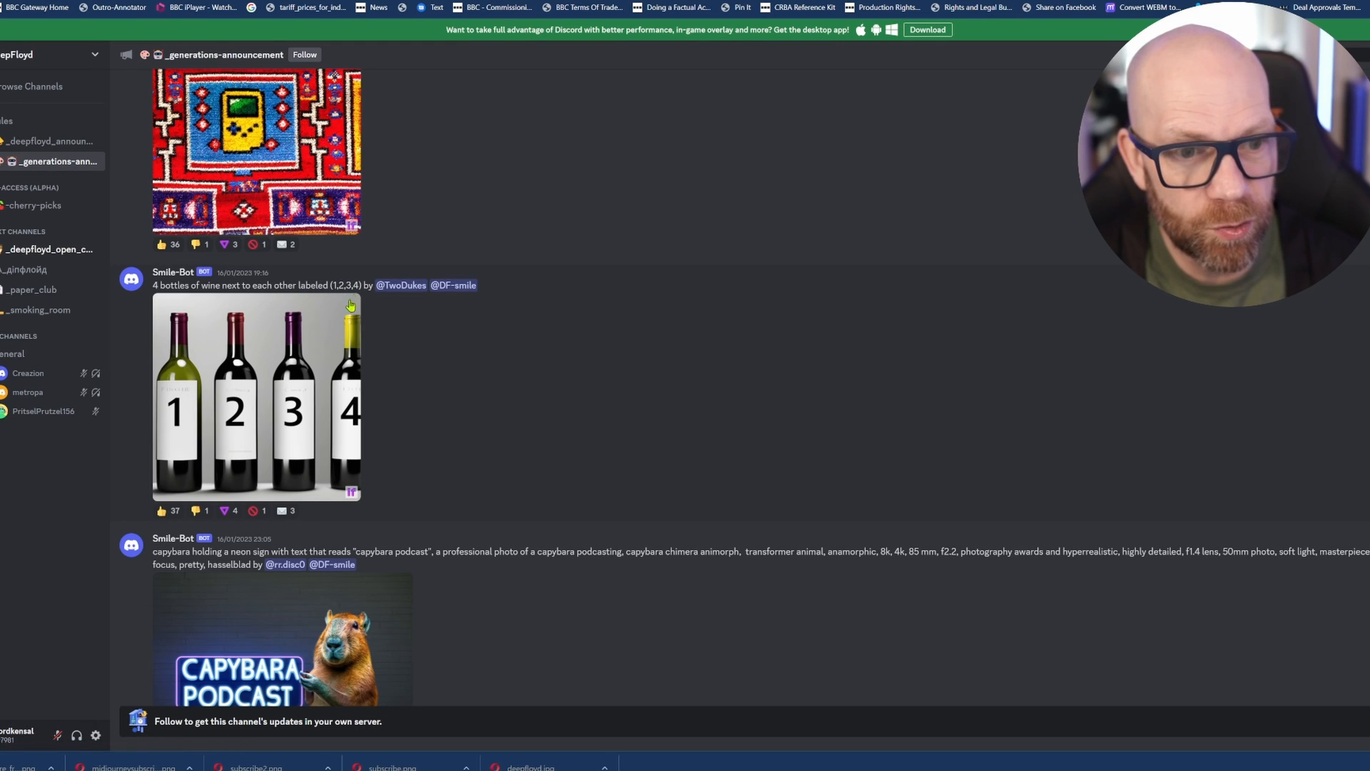
click(312, 352)
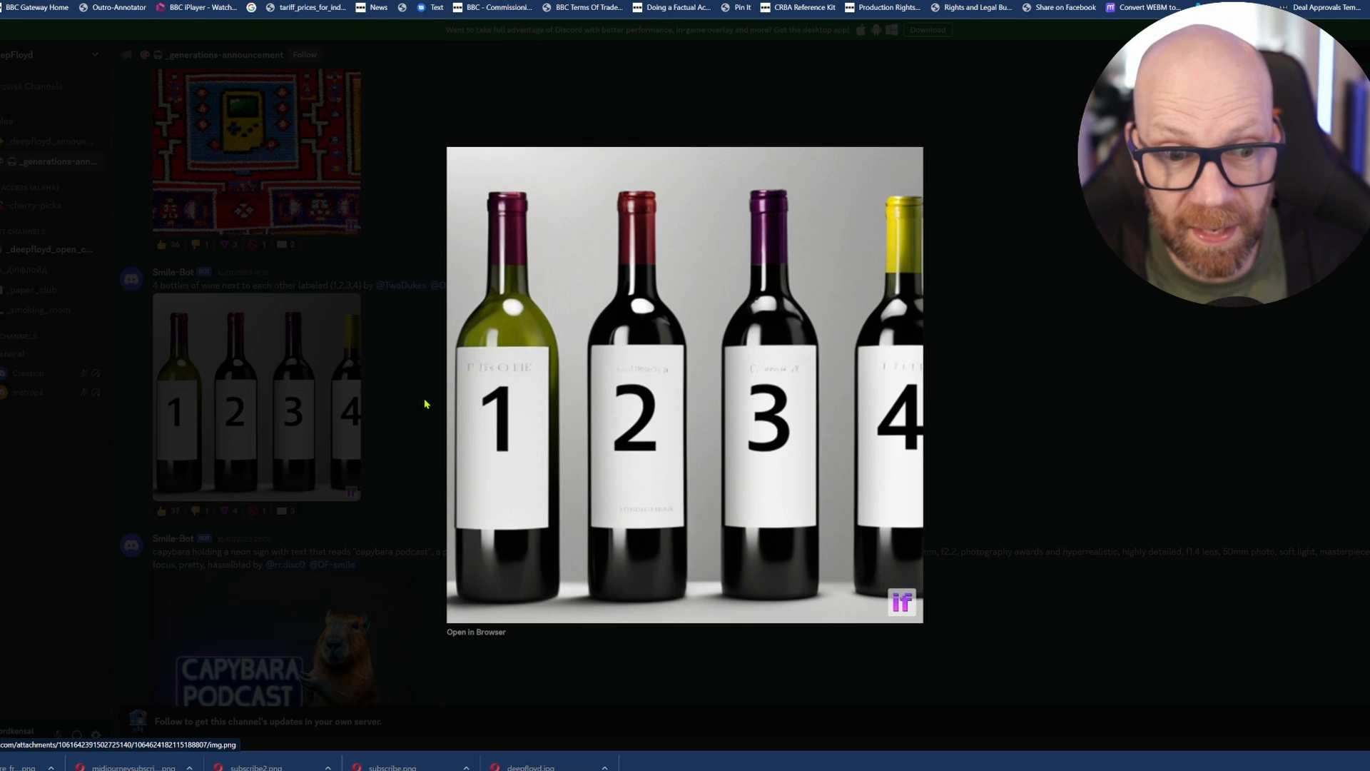
- Close the wine bottles, view the Capybara Podcast image standalone in the browser and leave the full-screen view
click(426, 404)
scroll(426, 403, down, 3)
click(257, 385)
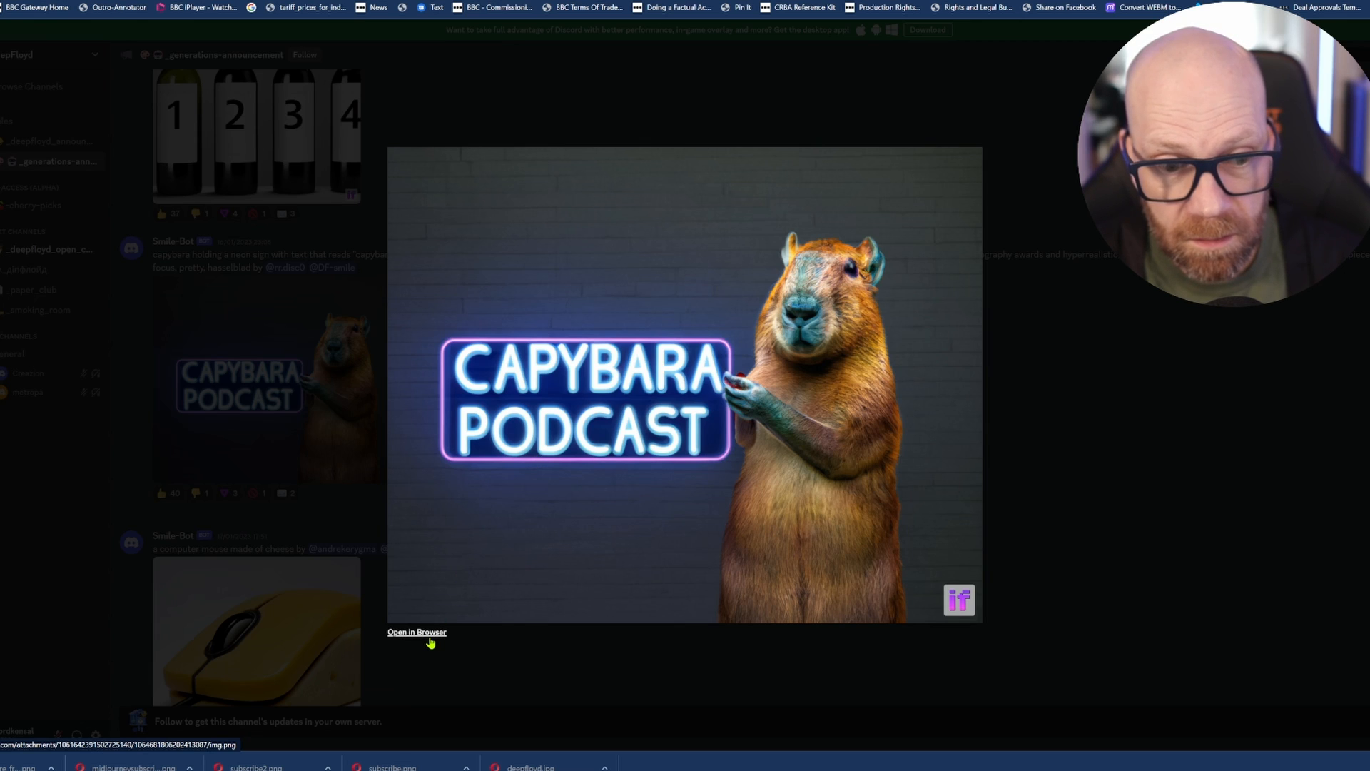
click(416, 631)
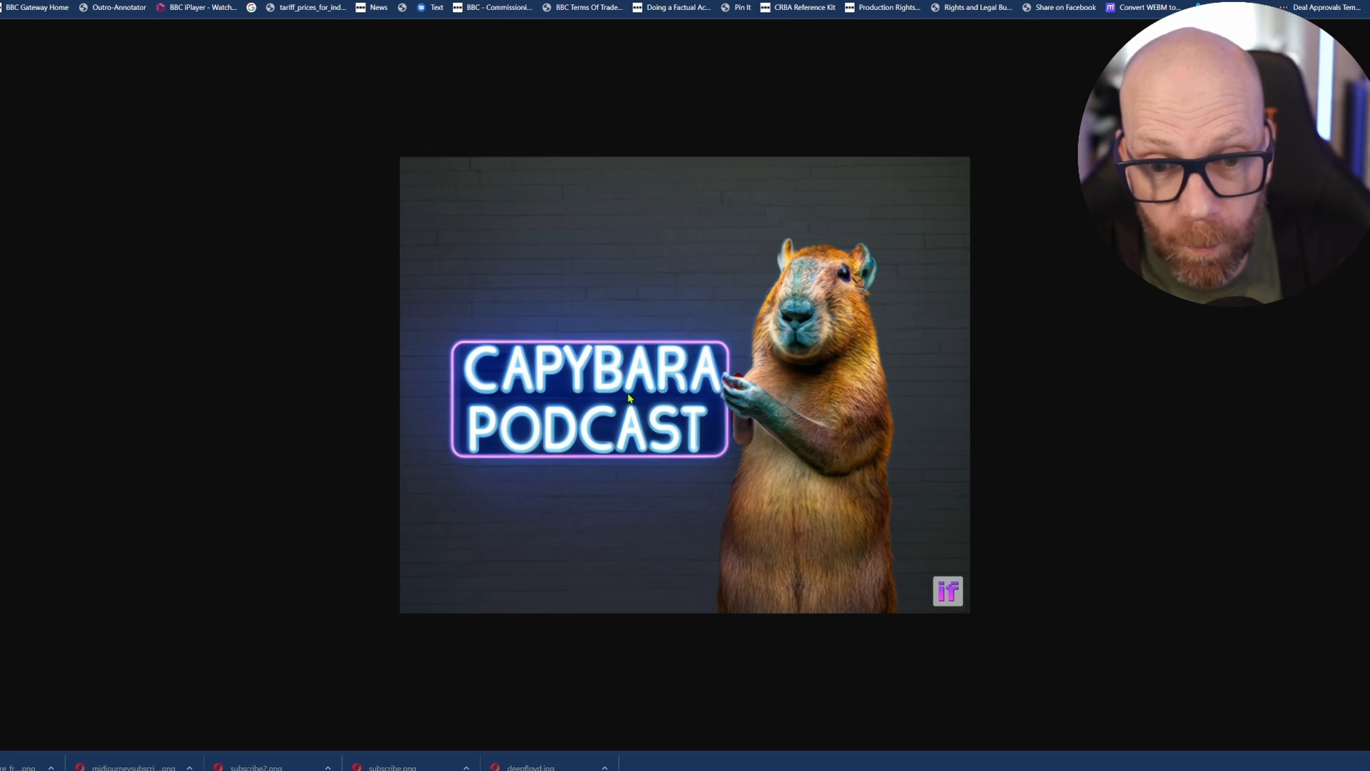
key(alt+Tab)
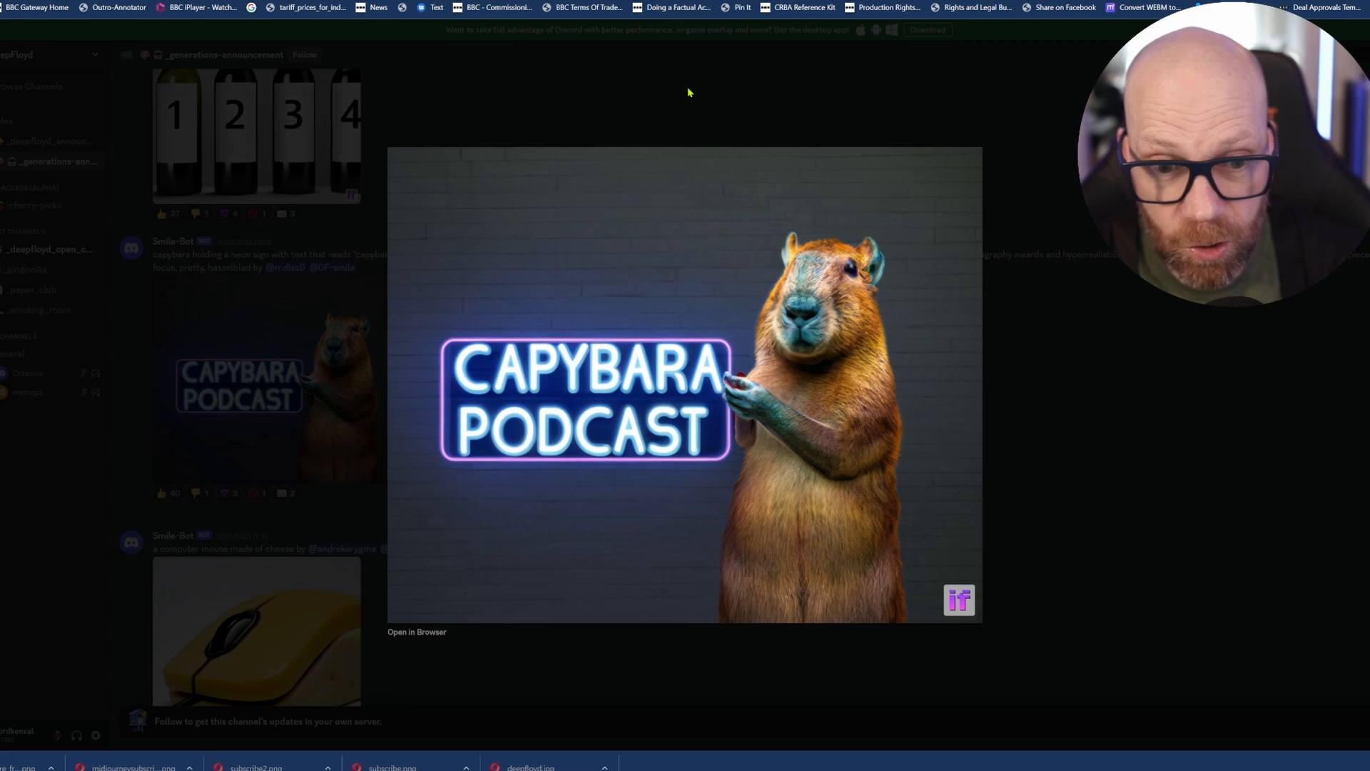
- Close the capybara image and view the tennis-ball canary image twice, closing it each time
key(Escape)
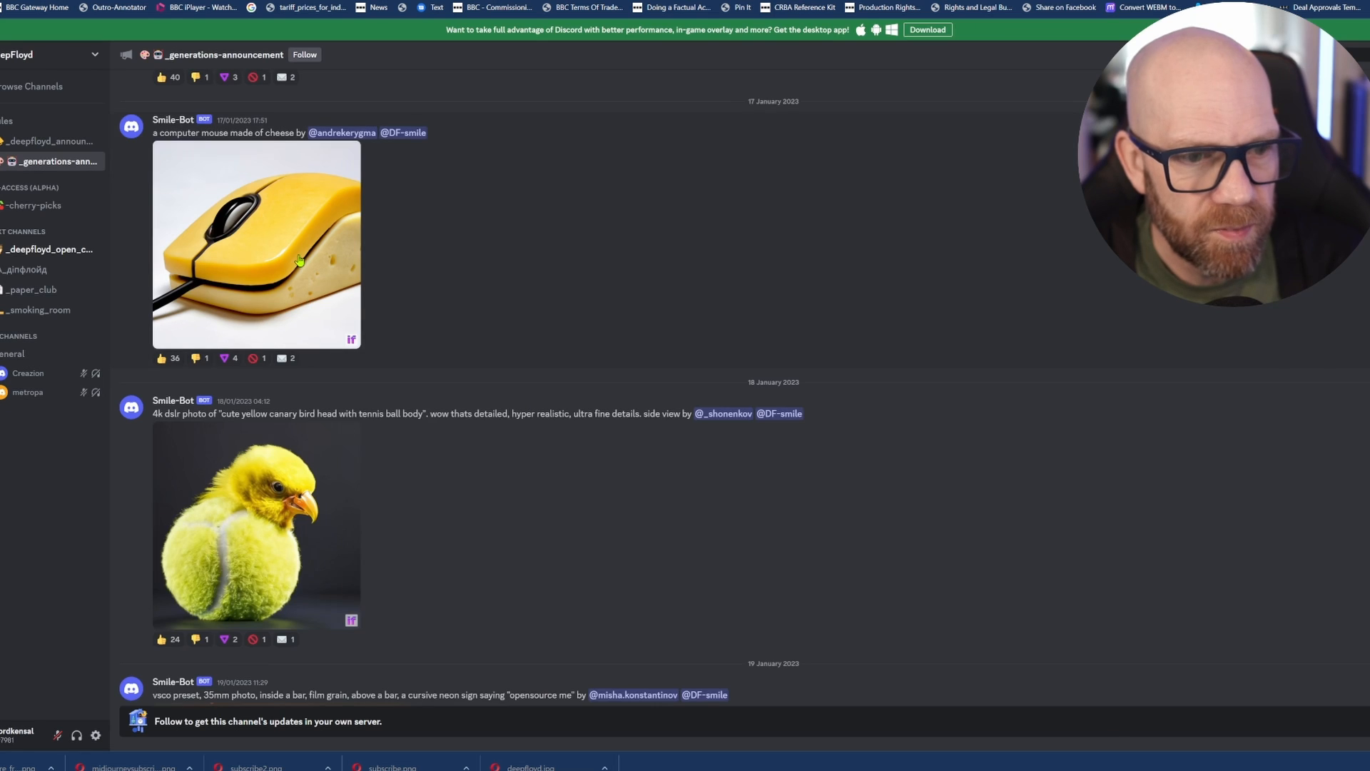
scroll(300, 260, down, 5)
scroll(300, 260, down, 1)
scroll(300, 260, up, 2)
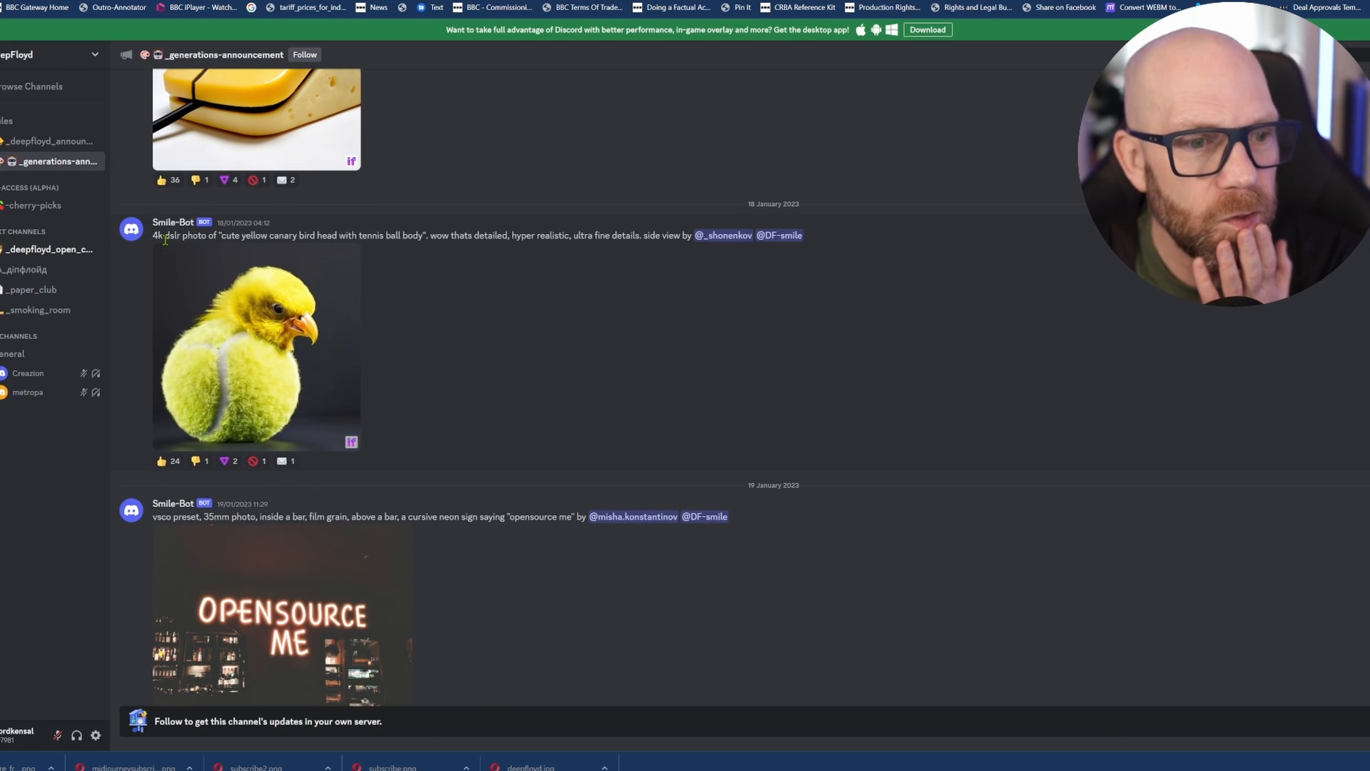
click(232, 304)
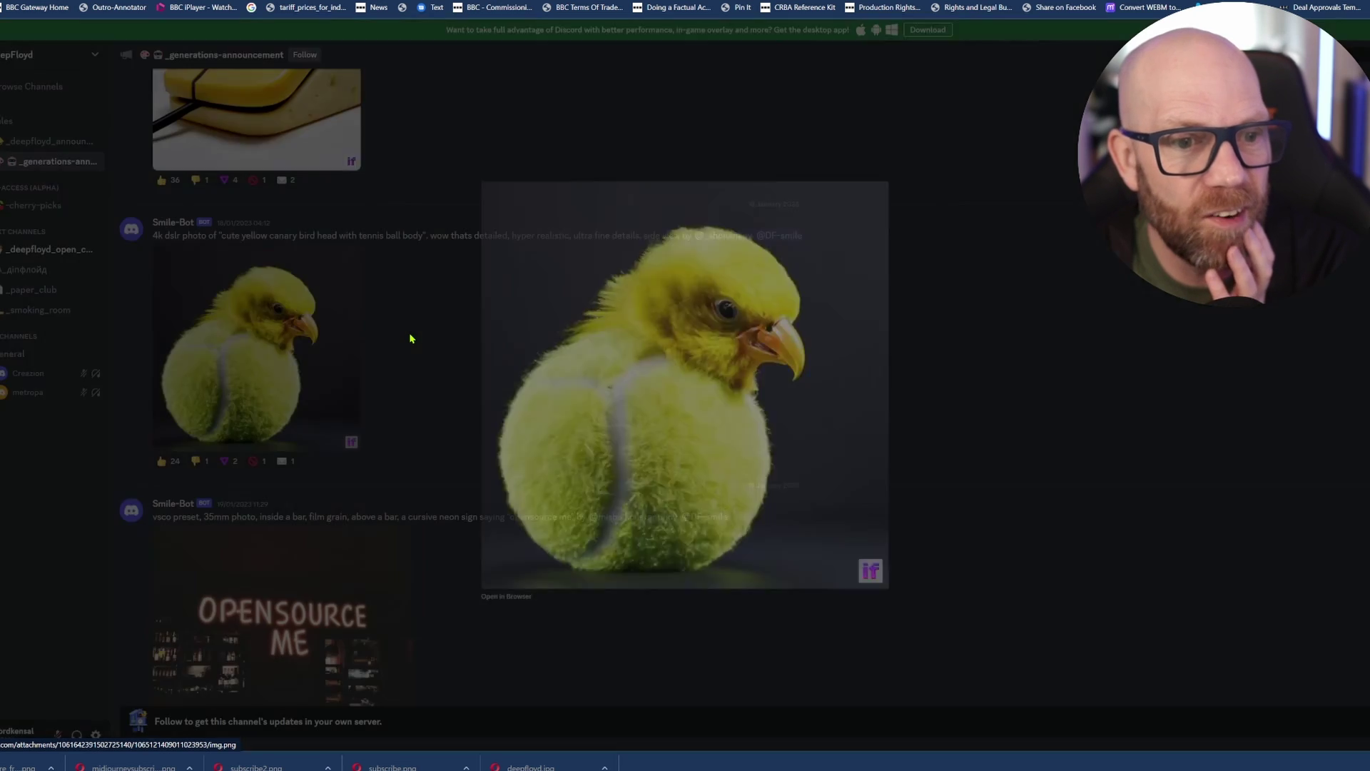
click(411, 339)
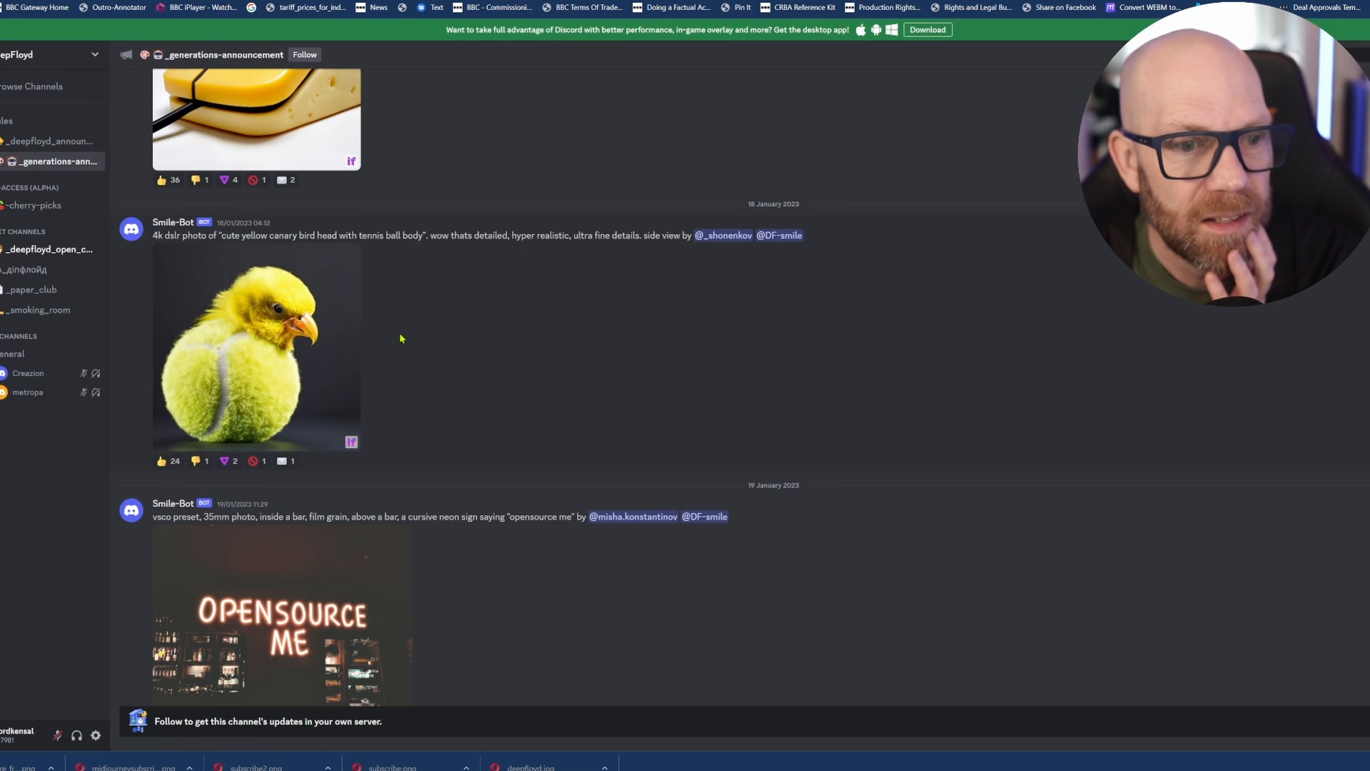
click(324, 331)
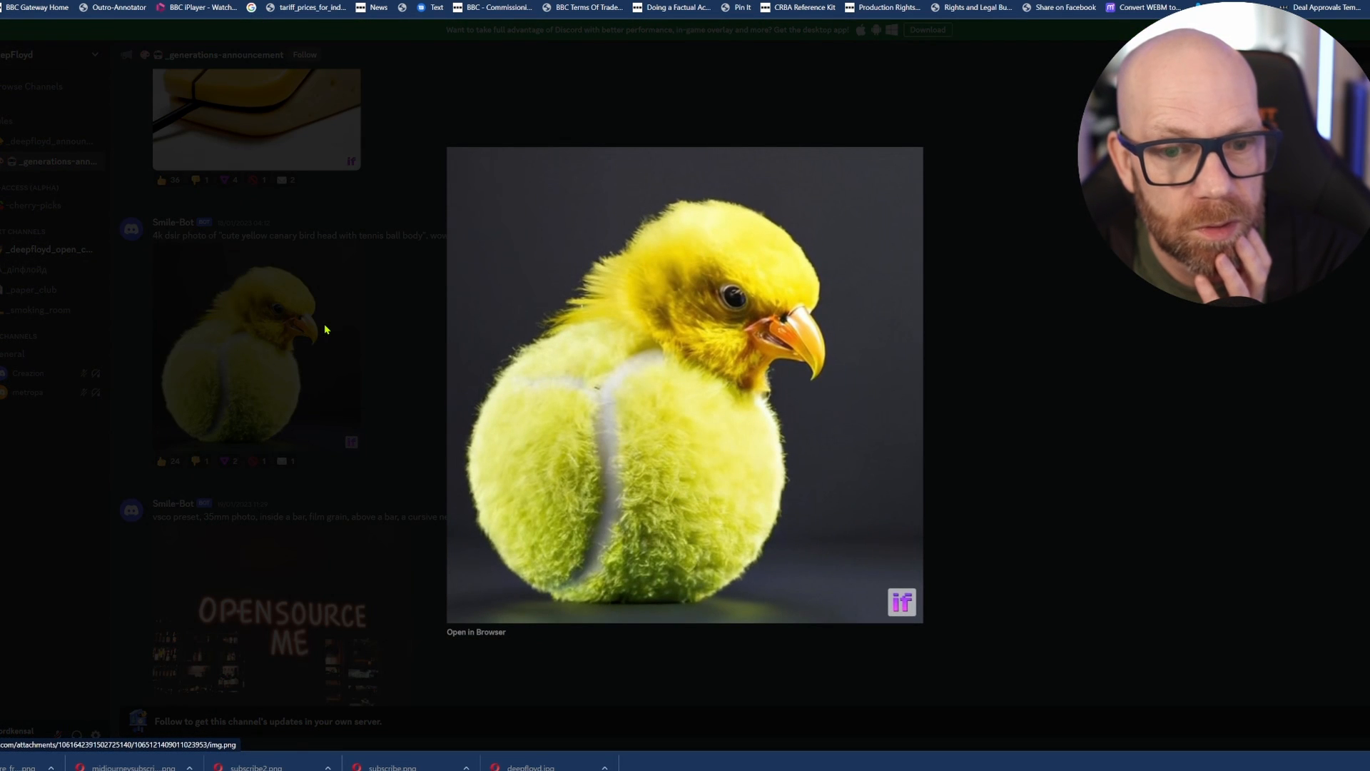
click(325, 331)
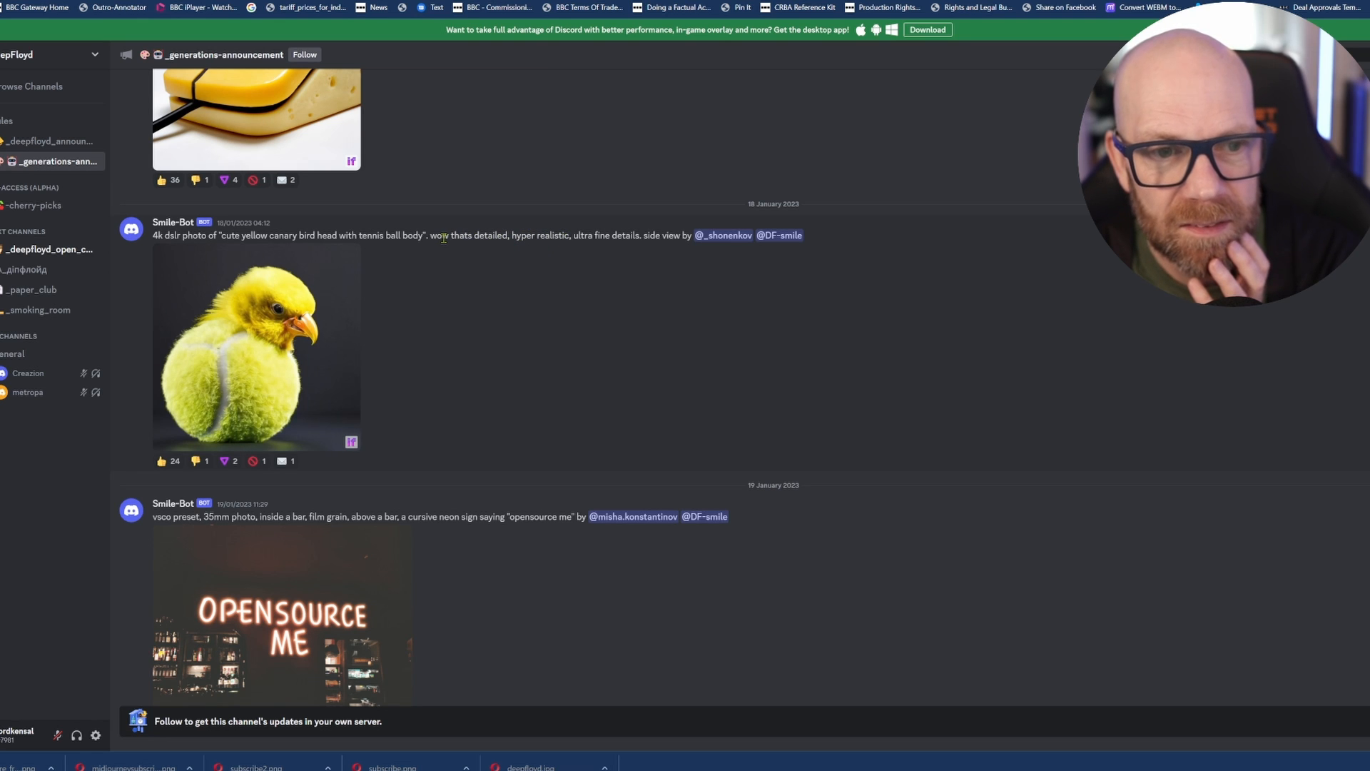
- Highlight the prompt words 'wow thats detailed, hyper realistic' and enlarge the OPENSOURCE ME neon sign
drag(431, 237, 573, 237)
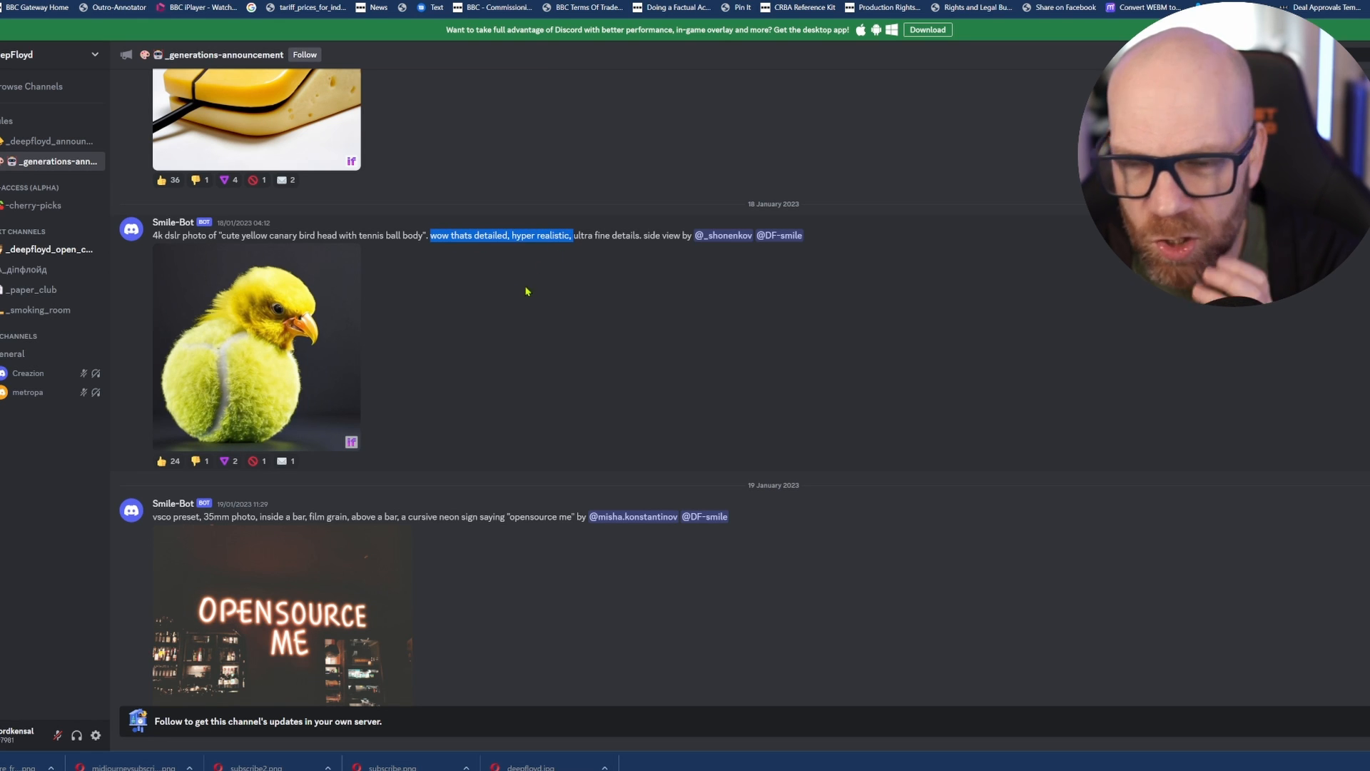
scroll(516, 325, down, 3)
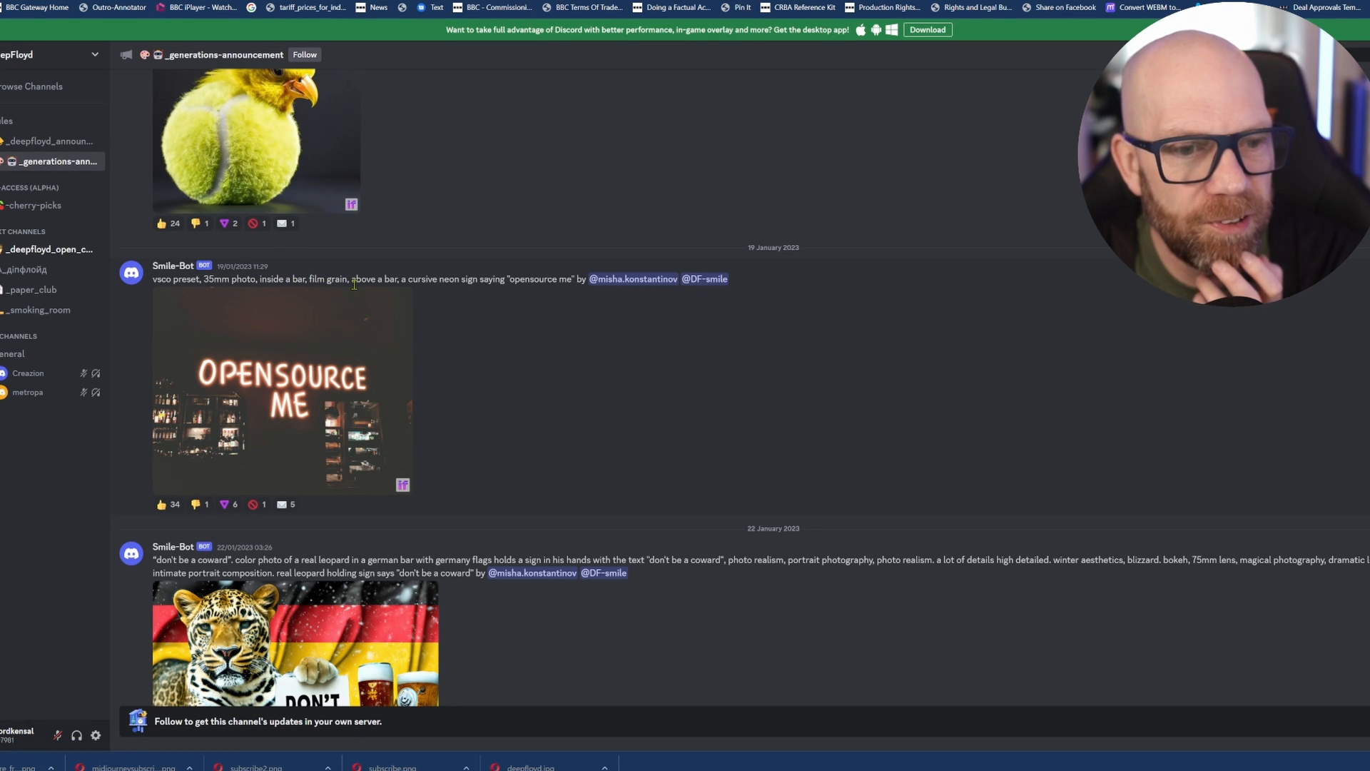
click(378, 322)
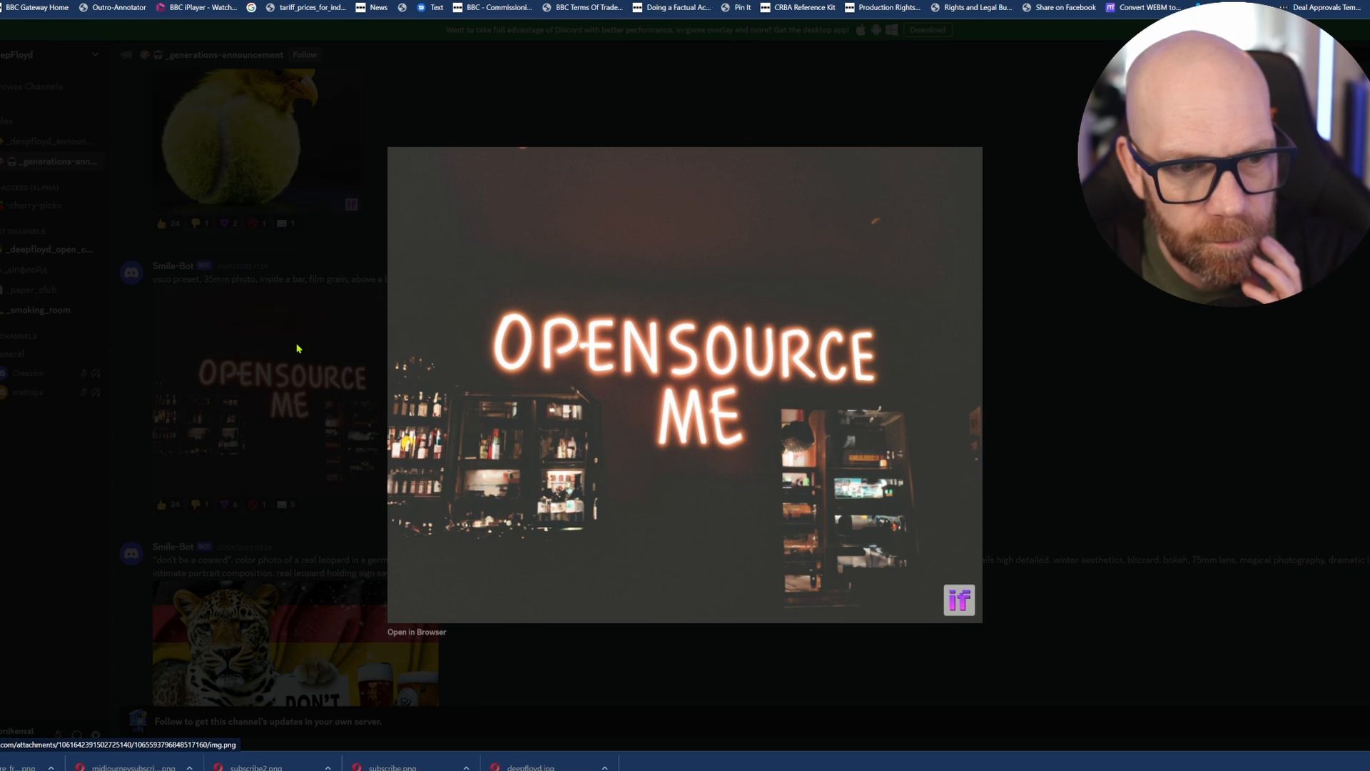
- View the leopard DON'T BE A COWARD and HAPPY BIRTHDAY MR PRESIDENT images, closing each
key(Right)
key(Escape)
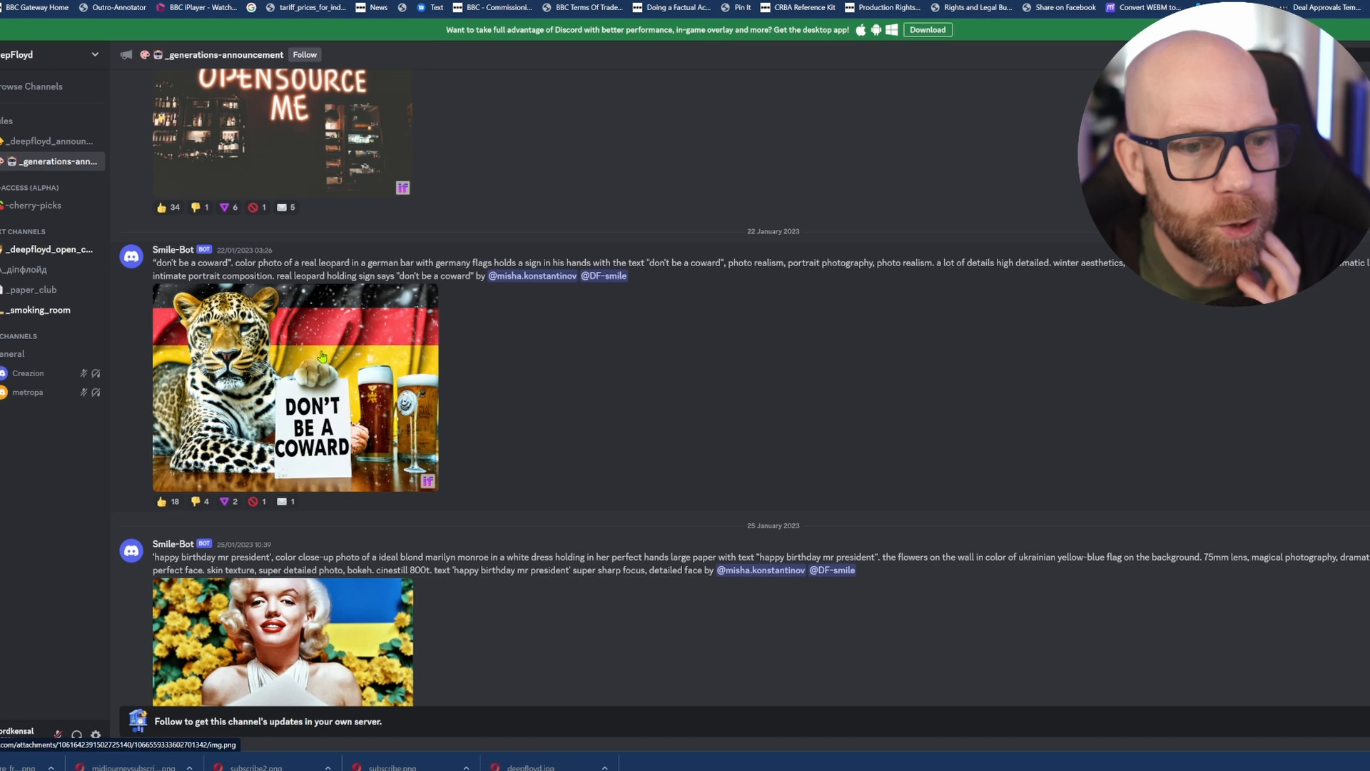
click(338, 384)
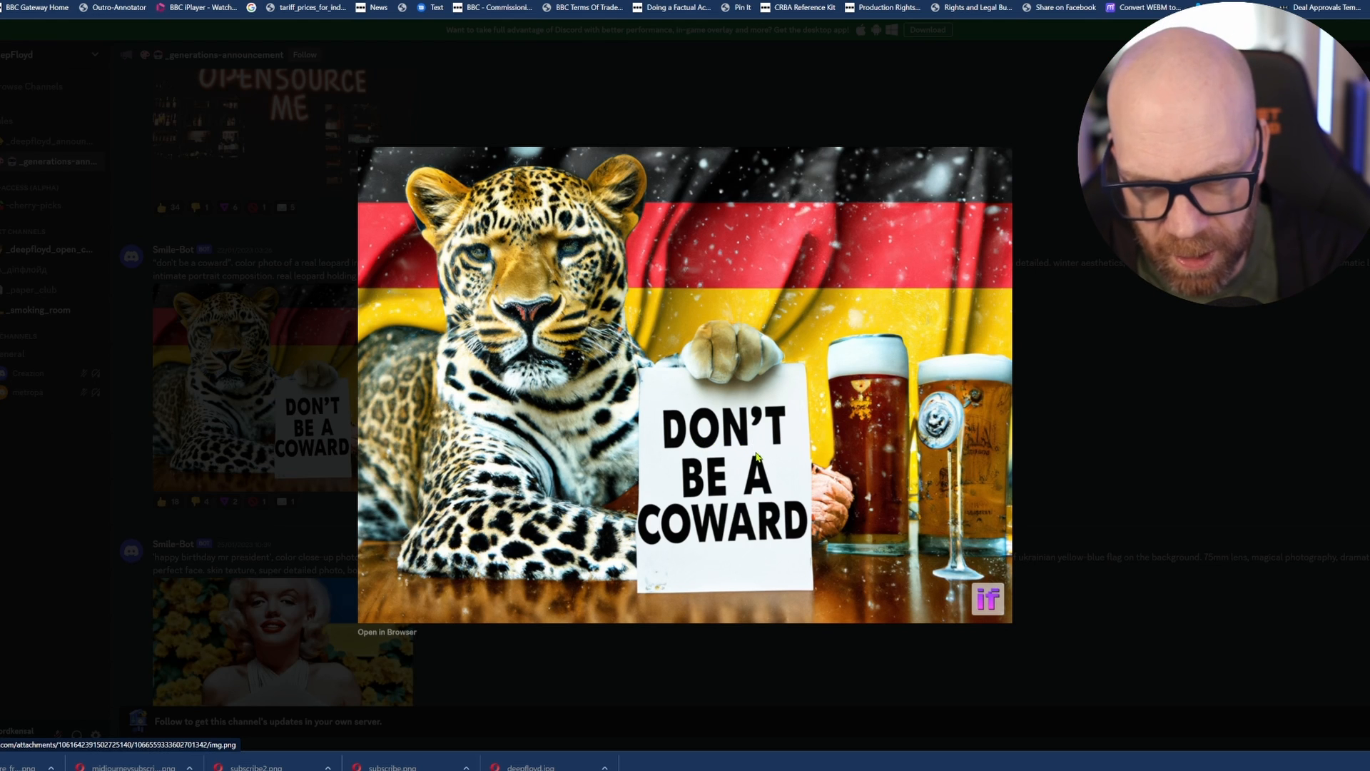
key(Escape)
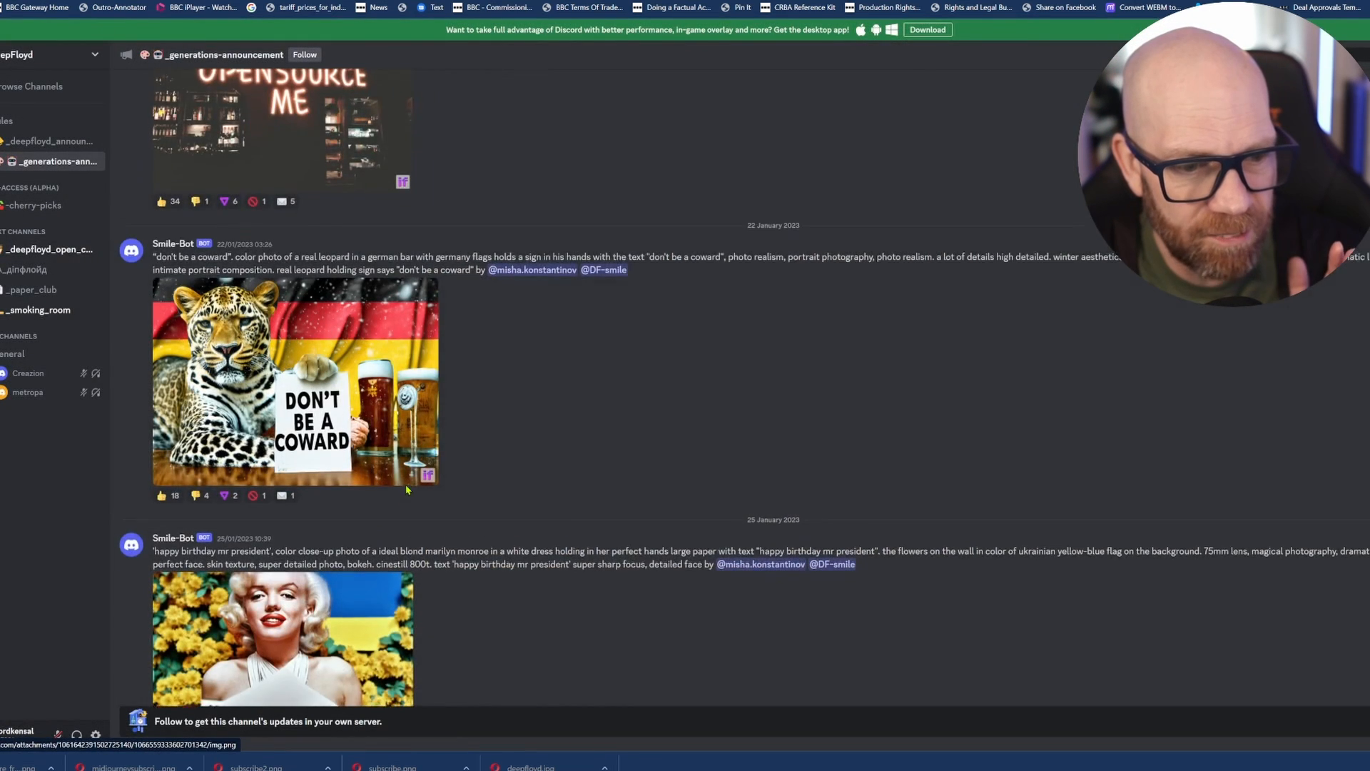
scroll(341, 473, down, 2)
click(342, 472)
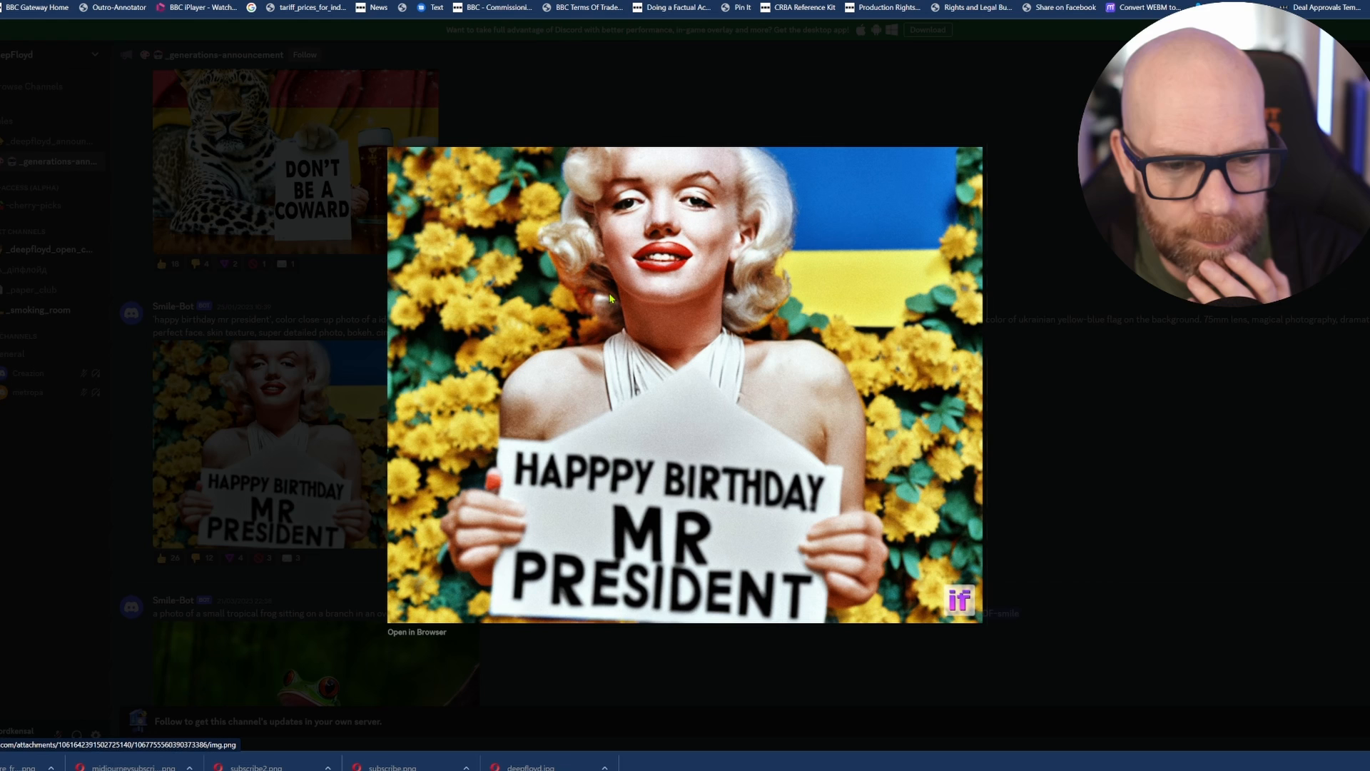
key(Escape)
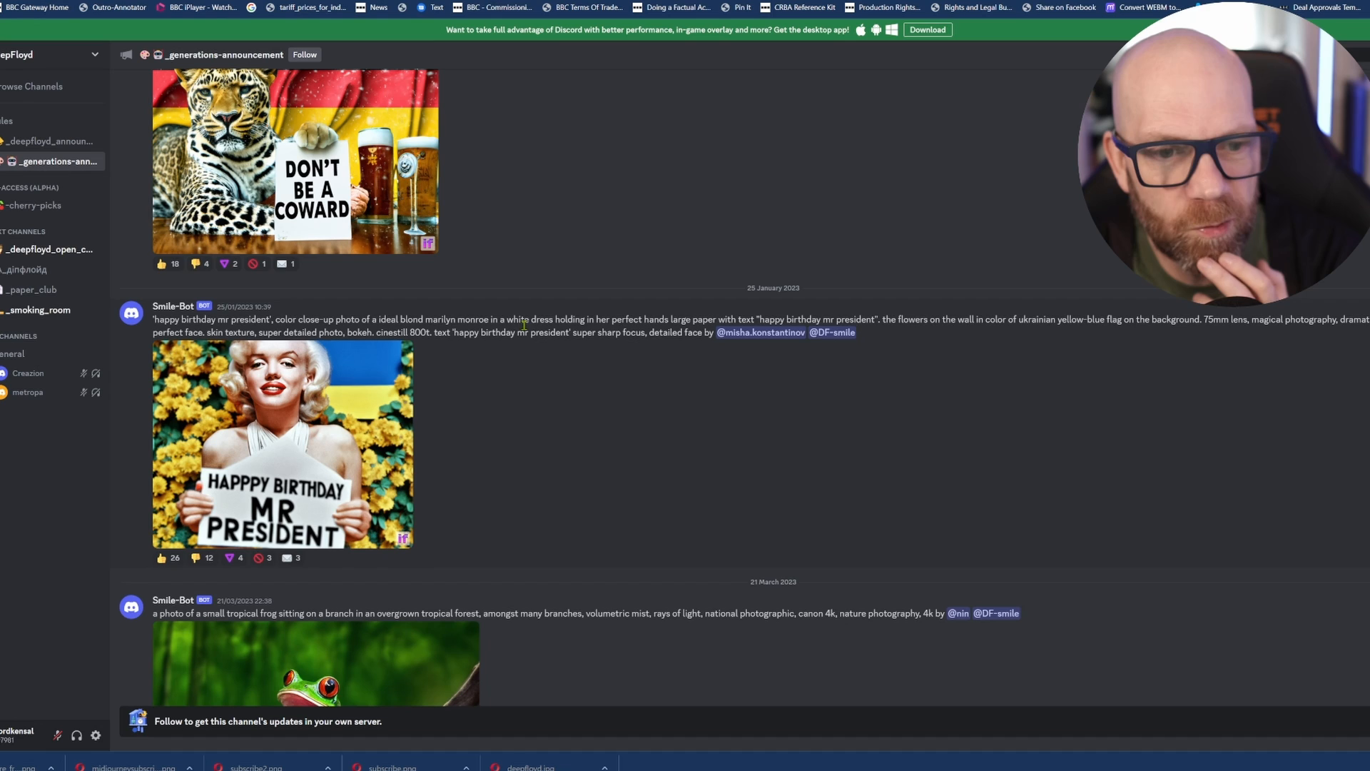
scroll(524, 324, down, 3)
- View the tropical frog and REALLY SOON cloud letters images, then switch to the DeepFloyd IF Space
click(321, 536)
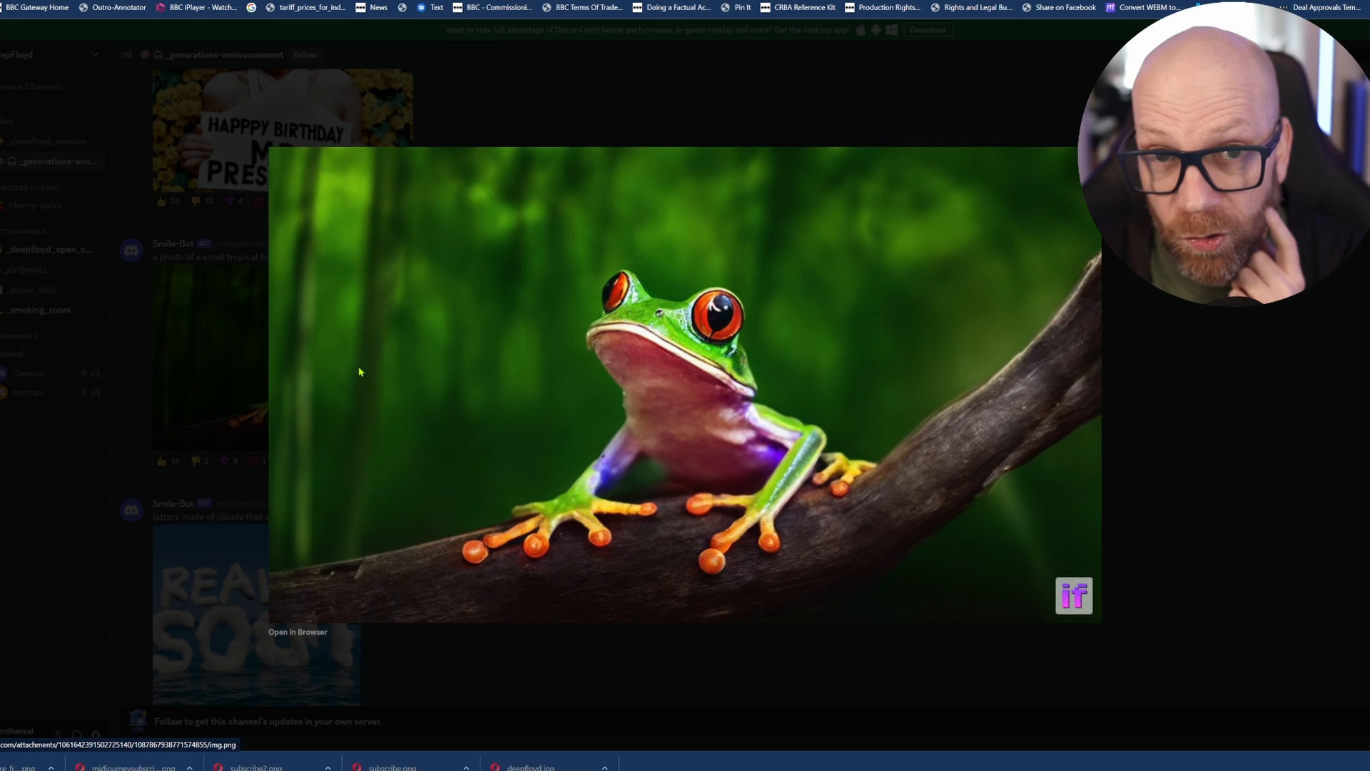
click(240, 558)
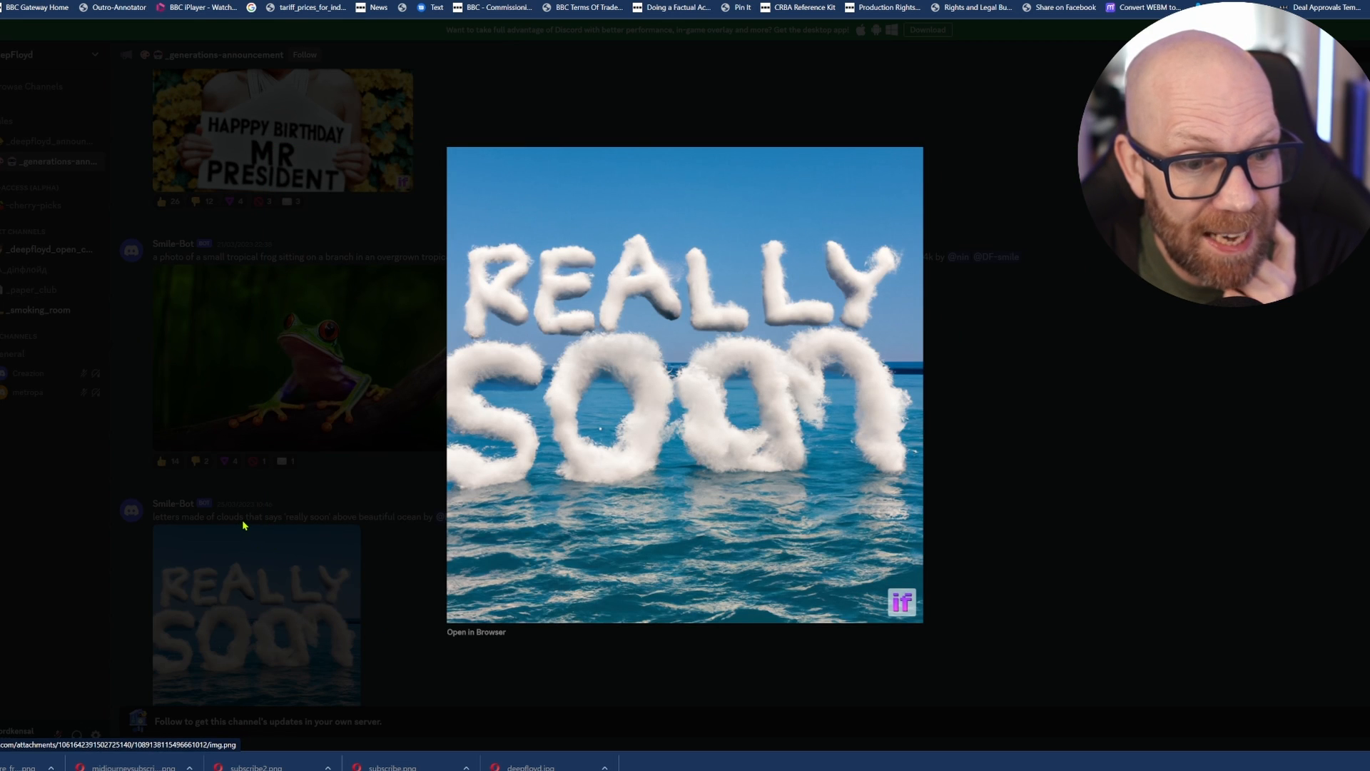
click(378, 529)
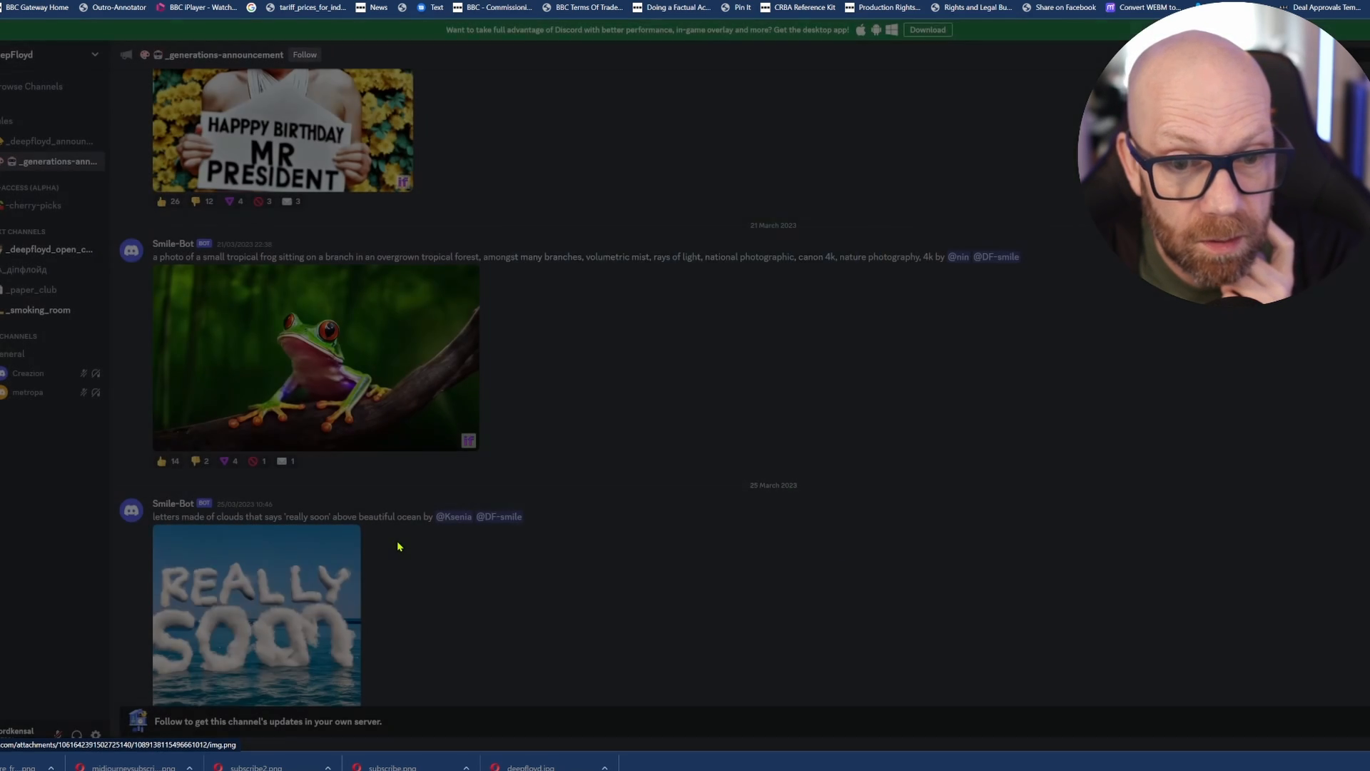
click(334, 558)
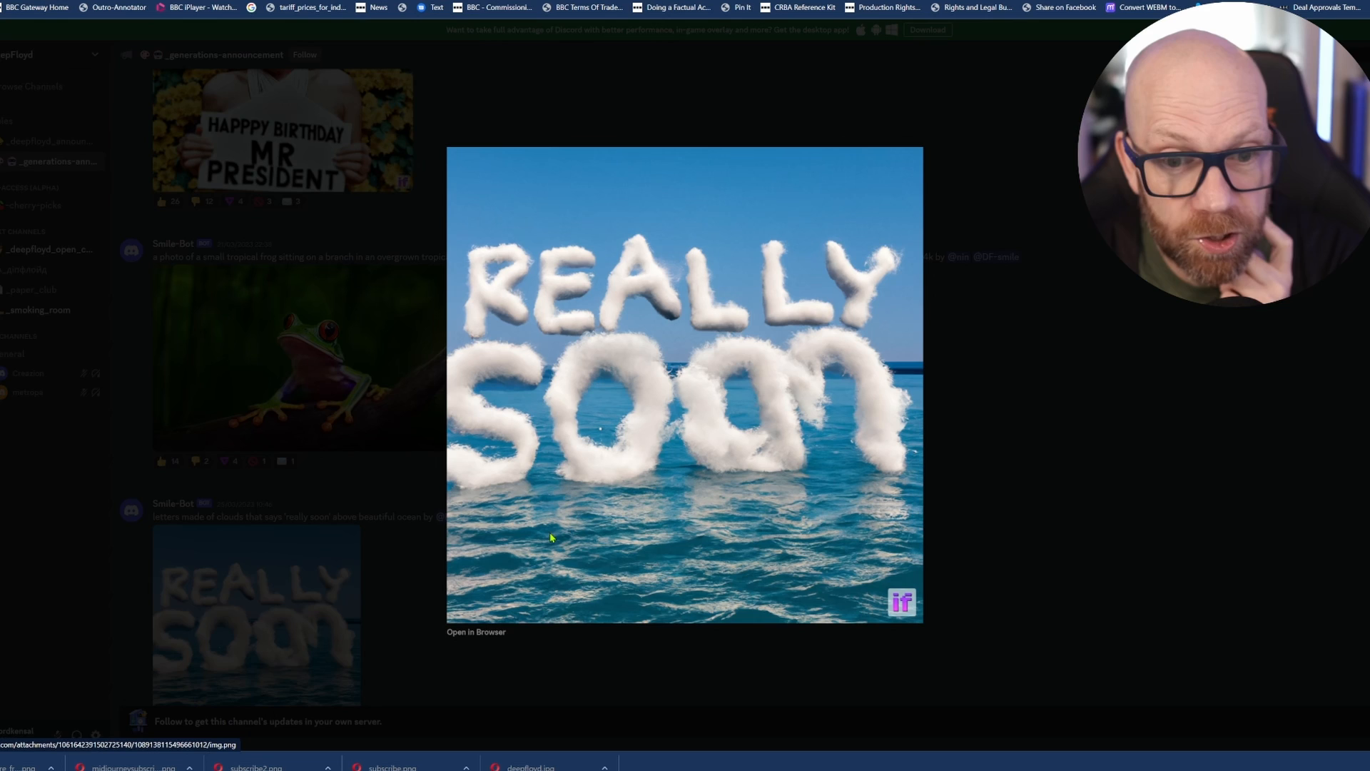
key(alt+Tab)
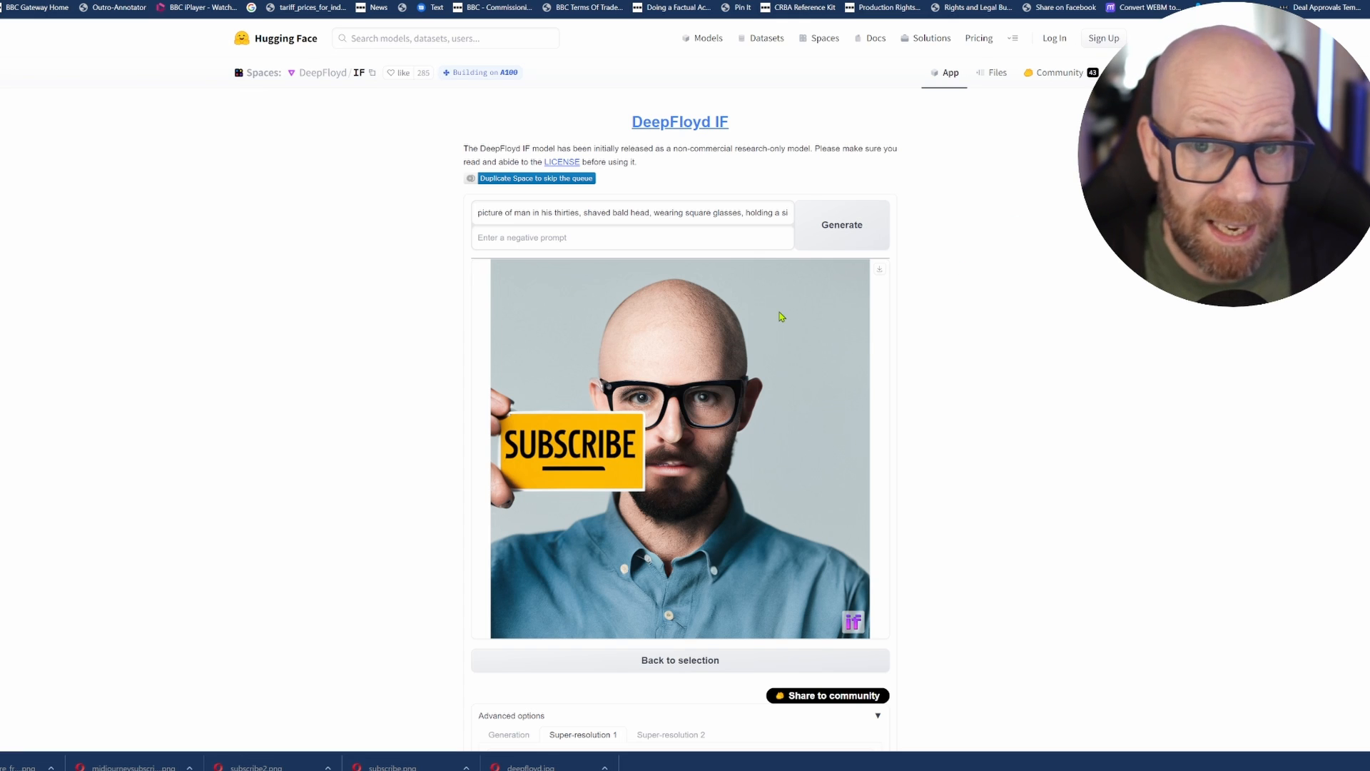
scroll(780, 316, down, 2)
scroll(780, 317, down, 2)
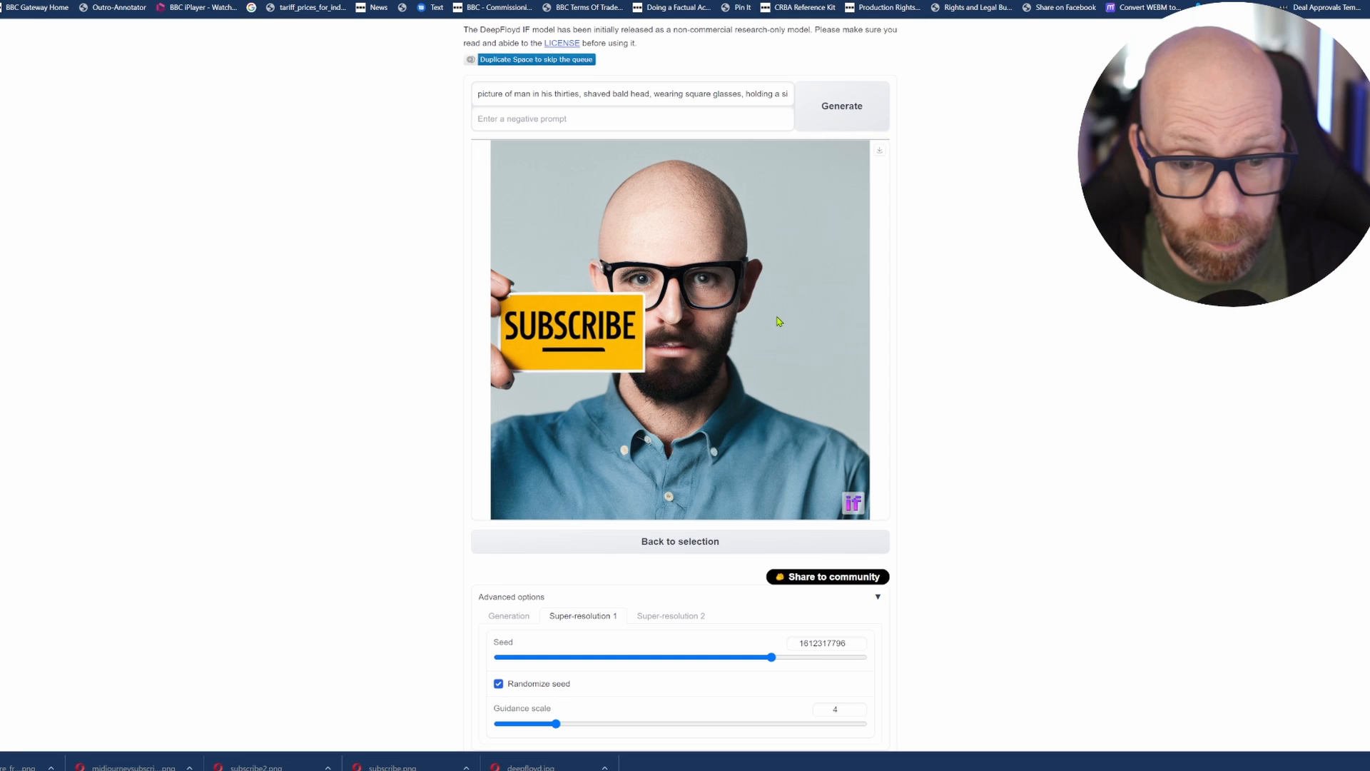
scroll(780, 316, down, 2)
scroll(776, 321, up, 3)
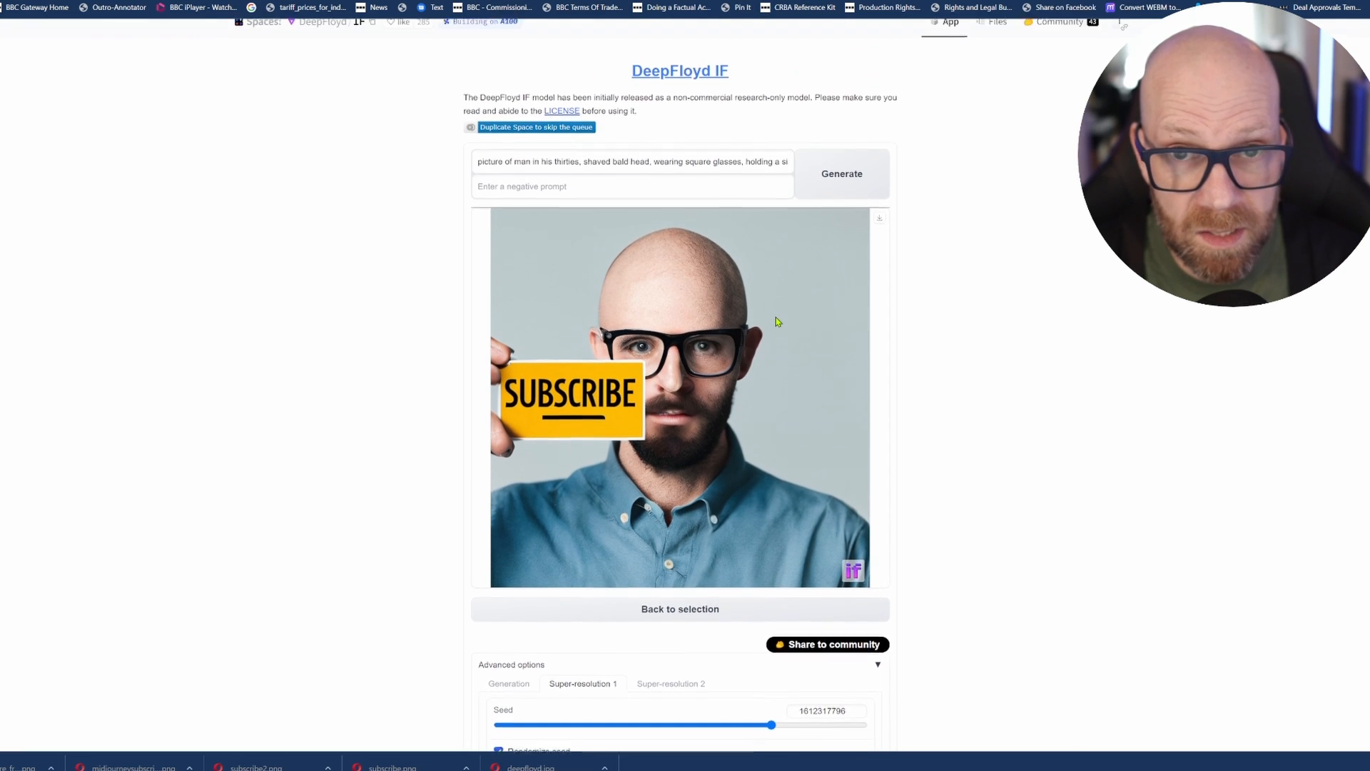
scroll(776, 321, up, 2)
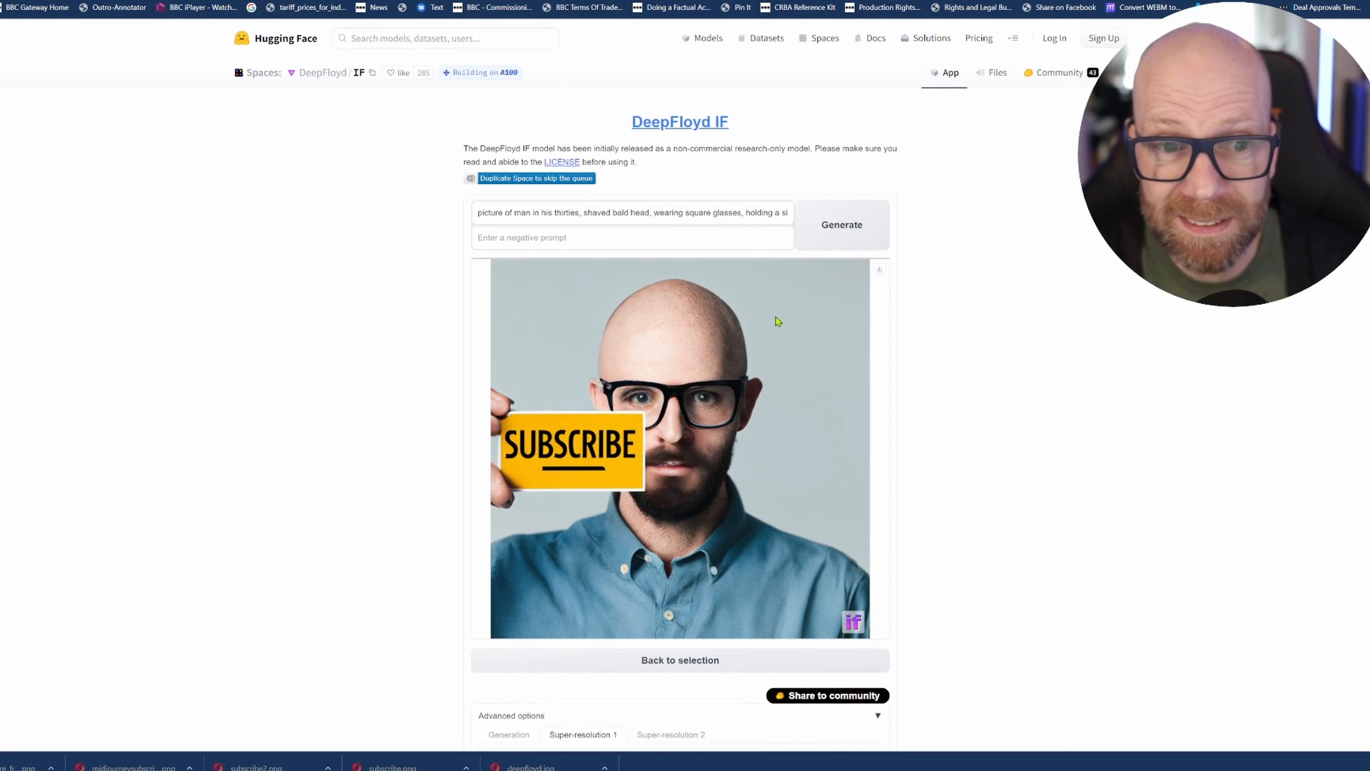